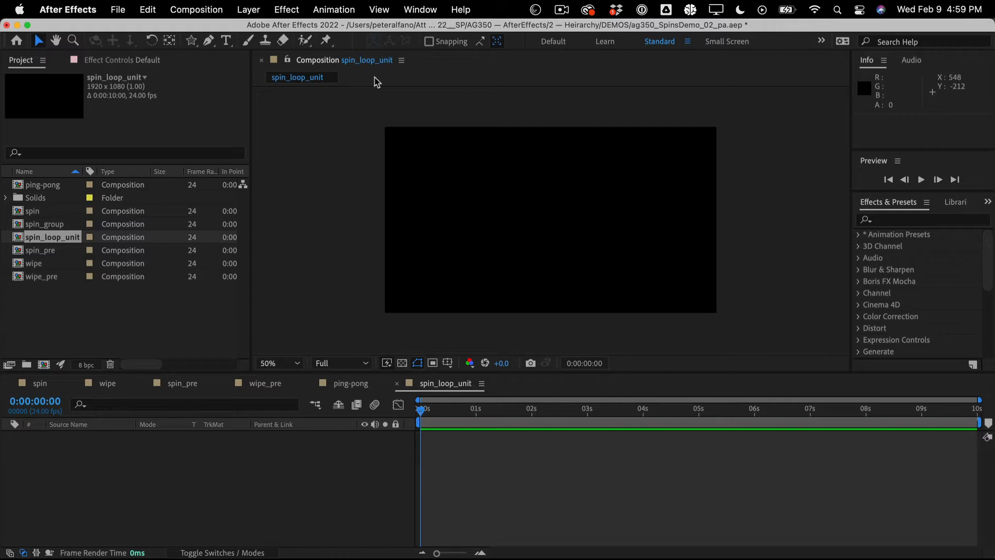
Create a rectangle shape layer filling the whole frame of the spin_loop_unit composition
{"action": "left_click", "coordinate": [315, 143]}
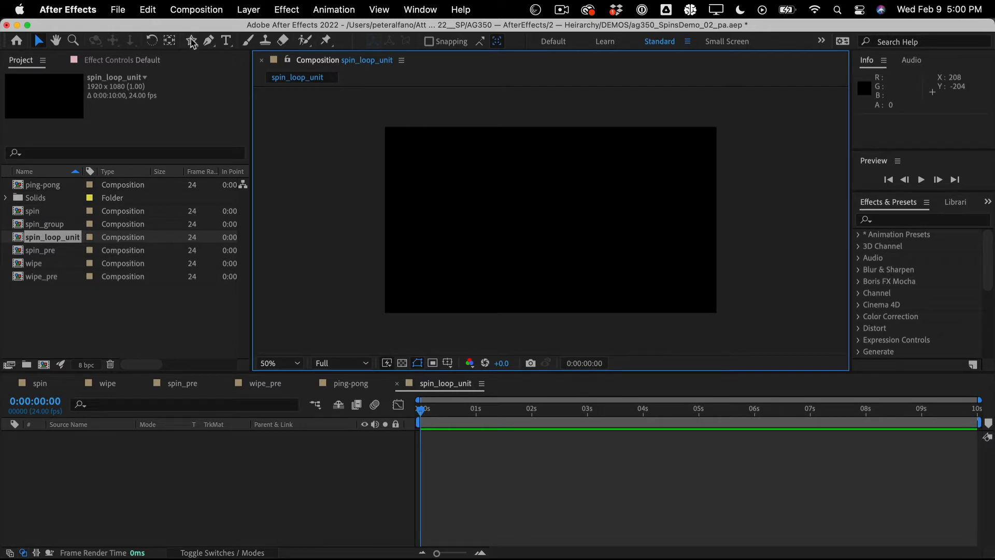
{"action": "left_click_drag", "start_coordinate": [191, 44], "coordinate": [213, 47]}
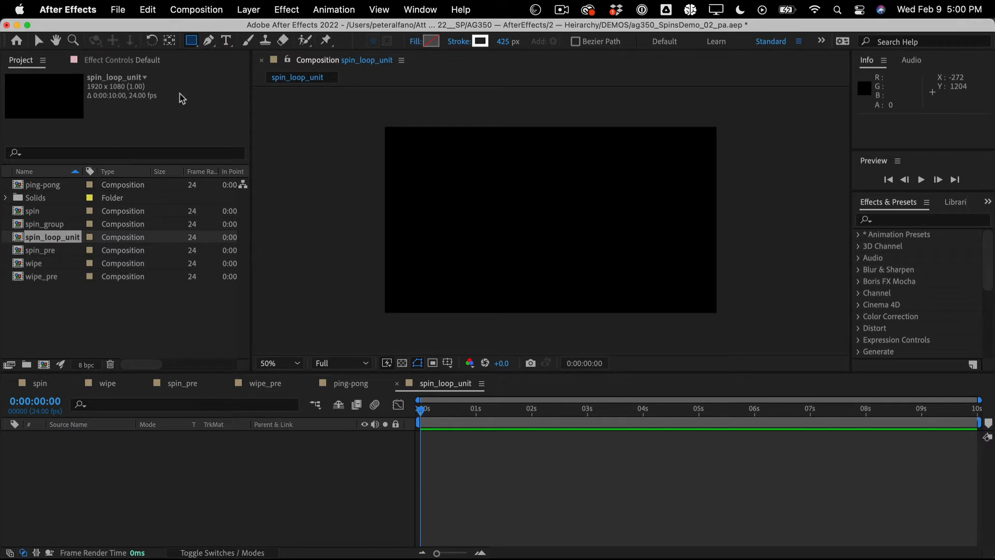
{"action": "double_click", "coordinate": [191, 42]}
{"action": "key", "text": "v"}
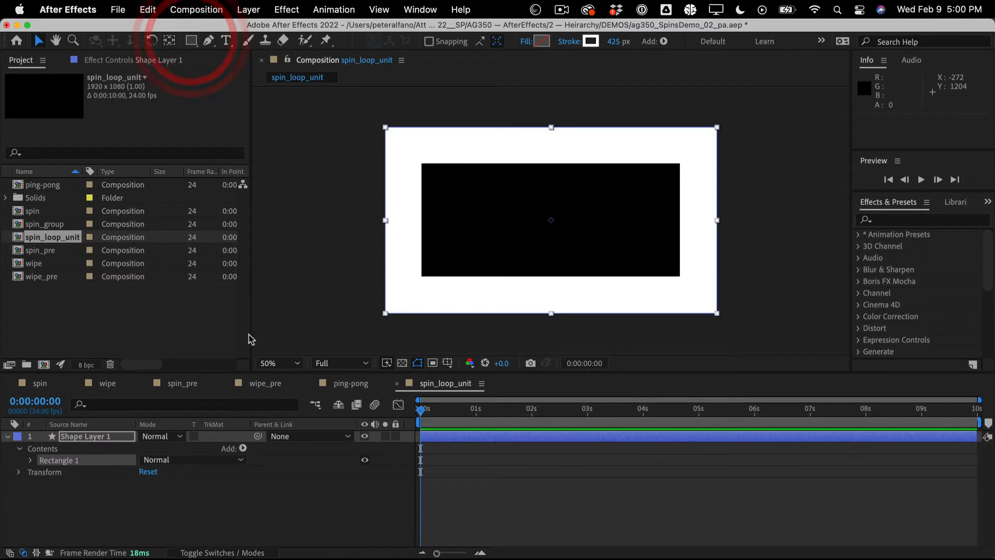
Unlink the rectangle path's size proportions and shrink it to about 1692 by 738 px
{"action": "left_click", "coordinate": [98, 437]}
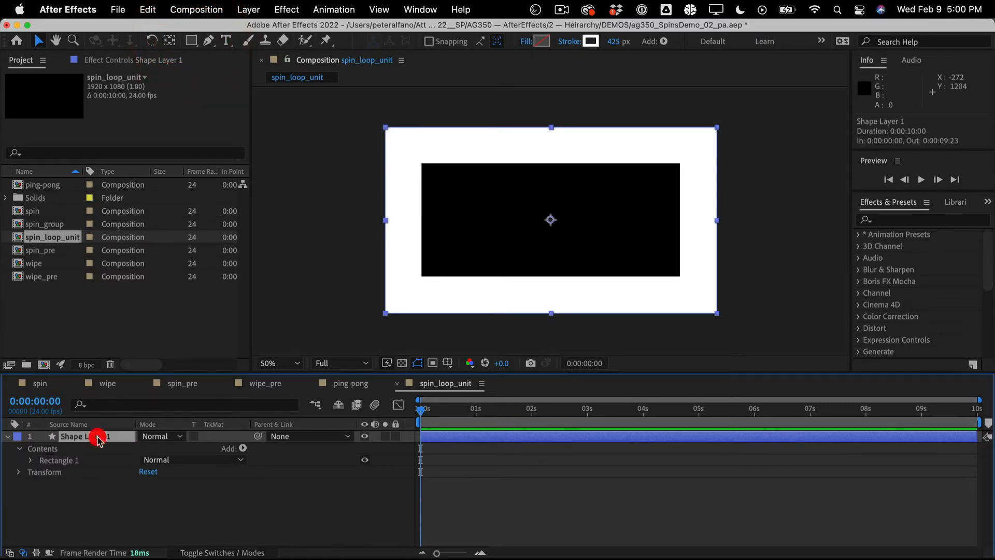
{"action": "left_click", "coordinate": [30, 460]}
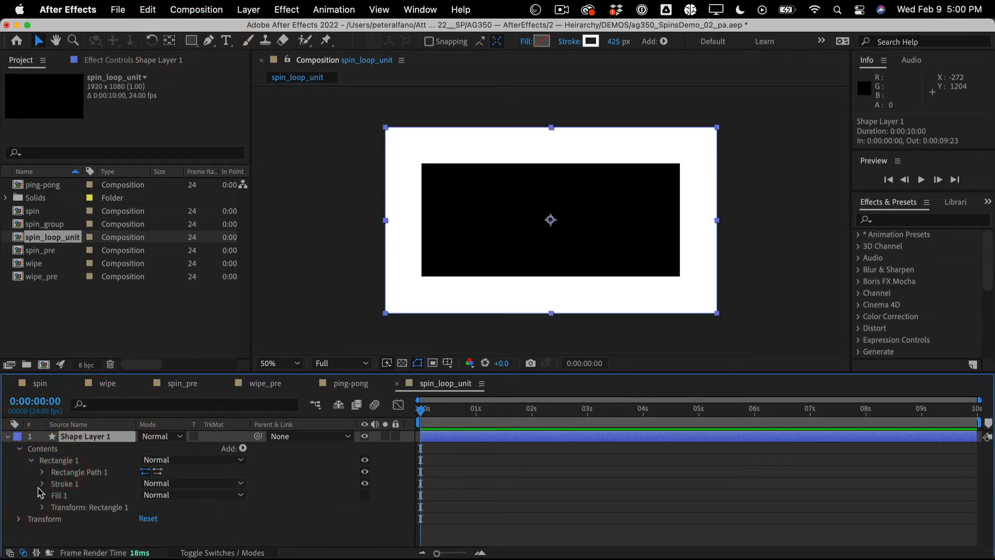
{"action": "left_click", "coordinate": [42, 472]}
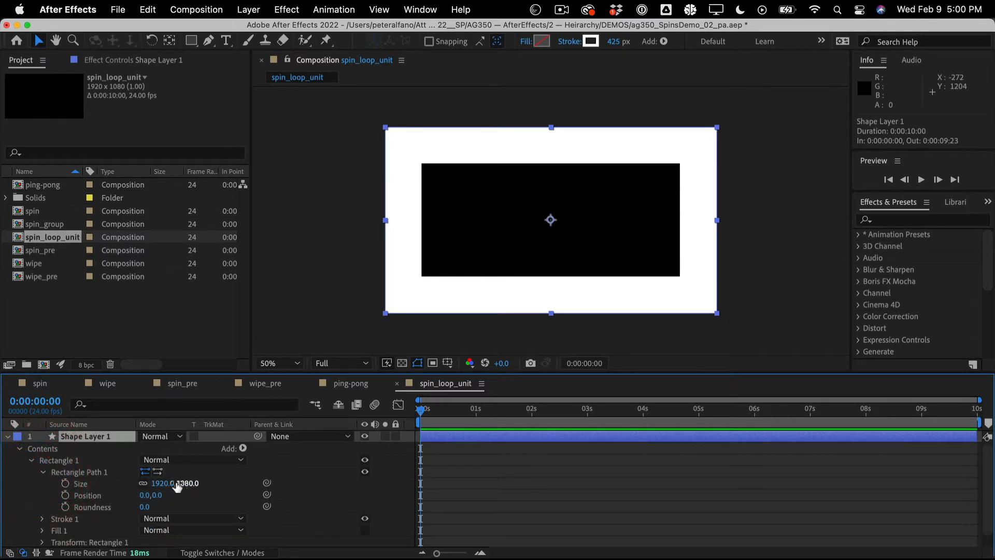
{"action": "left_click", "coordinate": [142, 483]}
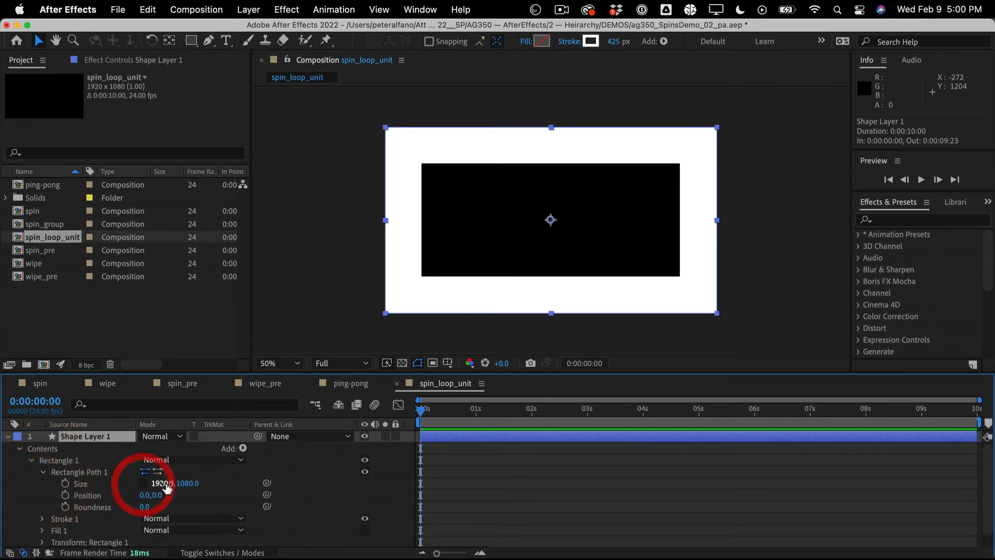
{"action": "left_click_drag", "start_coordinate": [185, 484], "coordinate": [102, 531]}
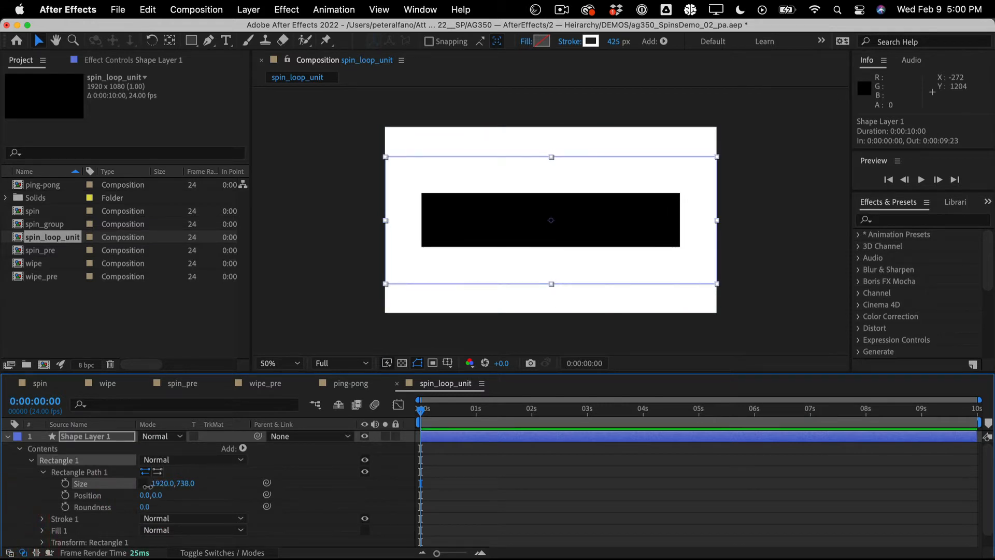
{"action": "left_click_drag", "start_coordinate": [158, 483], "coordinate": [3, 487]}
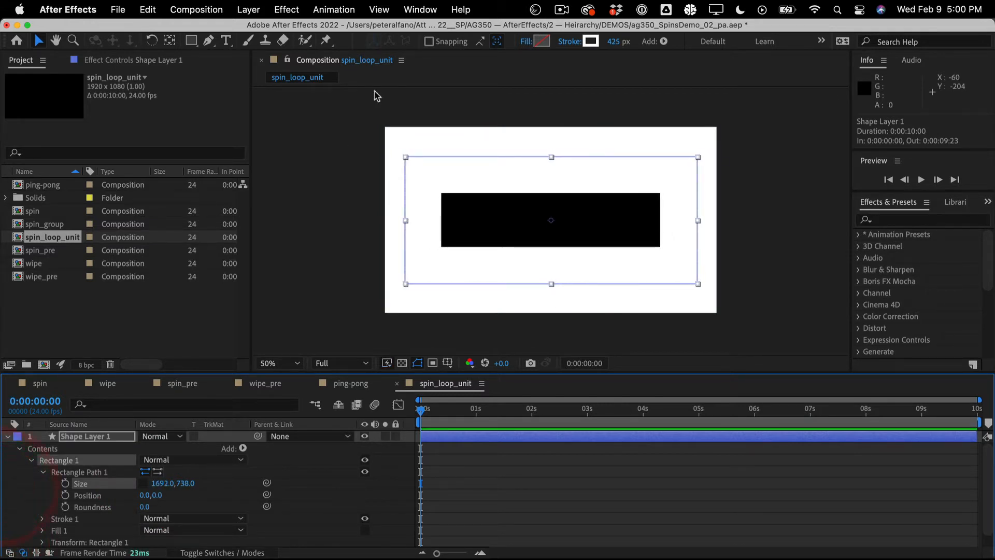
Give the rectangle a solid white fill and set its stroke to None
{"action": "left_click", "coordinate": [614, 42]}
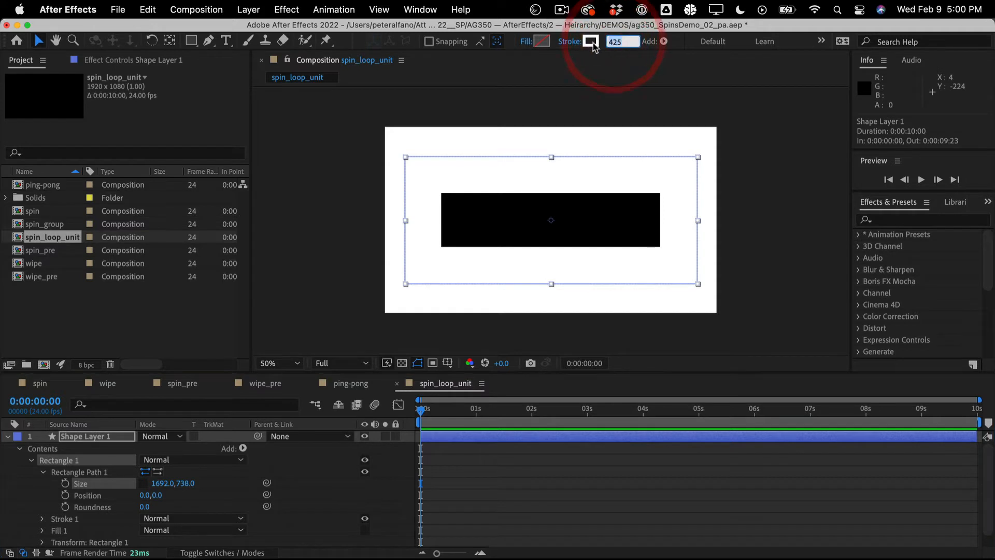
{"action": "left_click", "coordinate": [542, 41]}
{"action": "left_click_drag", "start_coordinate": [456, 264], "coordinate": [269, 186]}
{"action": "left_click", "coordinate": [698, 246]}
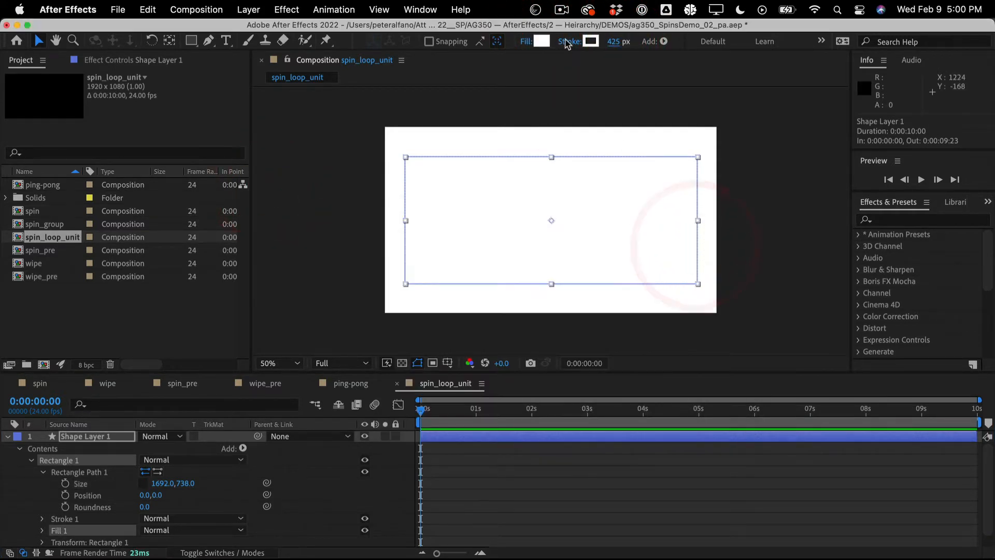
{"action": "left_click", "coordinate": [567, 41]}
{"action": "left_click", "coordinate": [429, 289]}
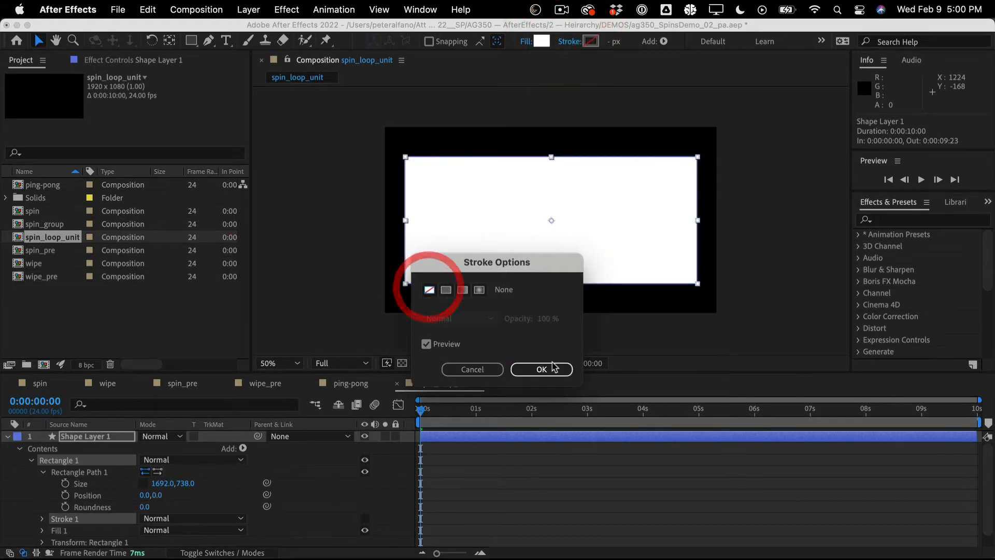
{"action": "left_click", "coordinate": [542, 369]}
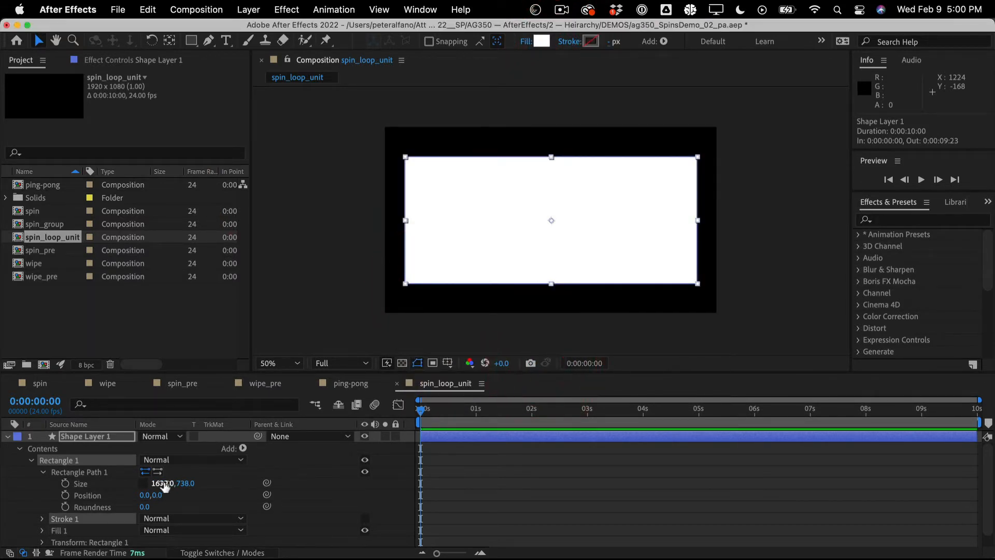
Narrow the rectangle path to about 1441 px, try squashing the shape vertically in the viewer, and undo the squash
{"action": "left_click_drag", "start_coordinate": [164, 486], "coordinate": [5, 497]}
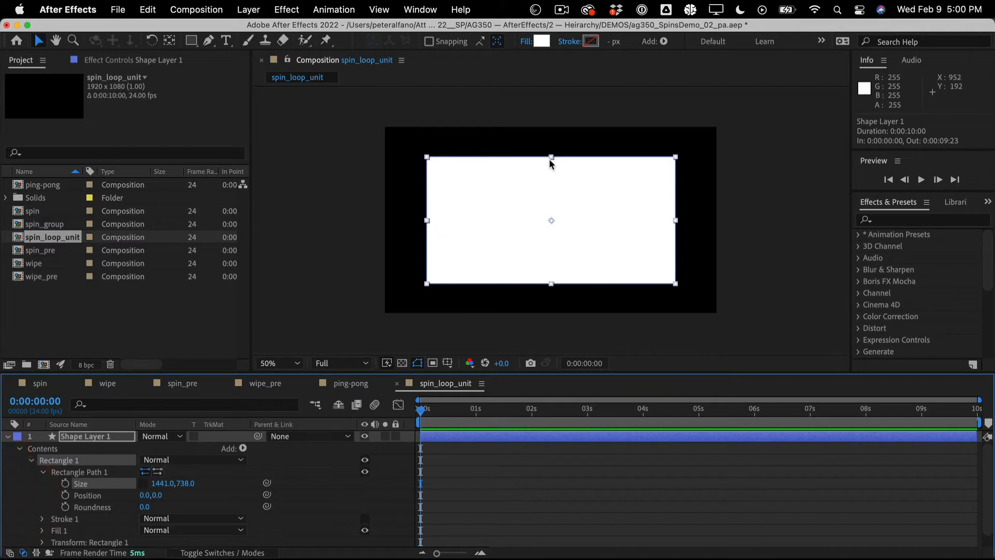
{"action": "left_click_drag", "start_coordinate": [550, 161], "coordinate": [548, 201]}
{"action": "key", "text": "super+z"}
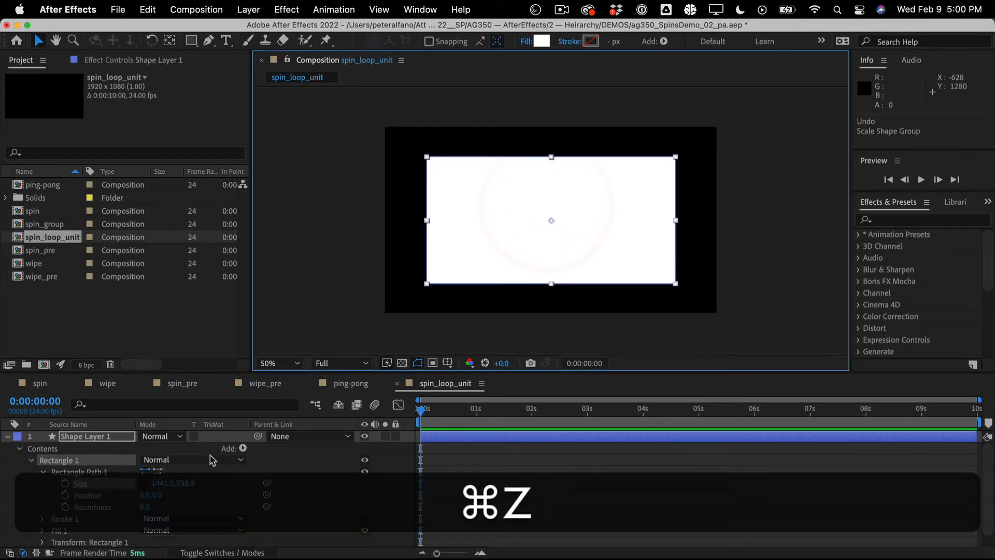
Set the rectangle path's height to 100 px after trying 200 px, and reduce its width to about 940 px
{"action": "left_click", "coordinate": [185, 483]}
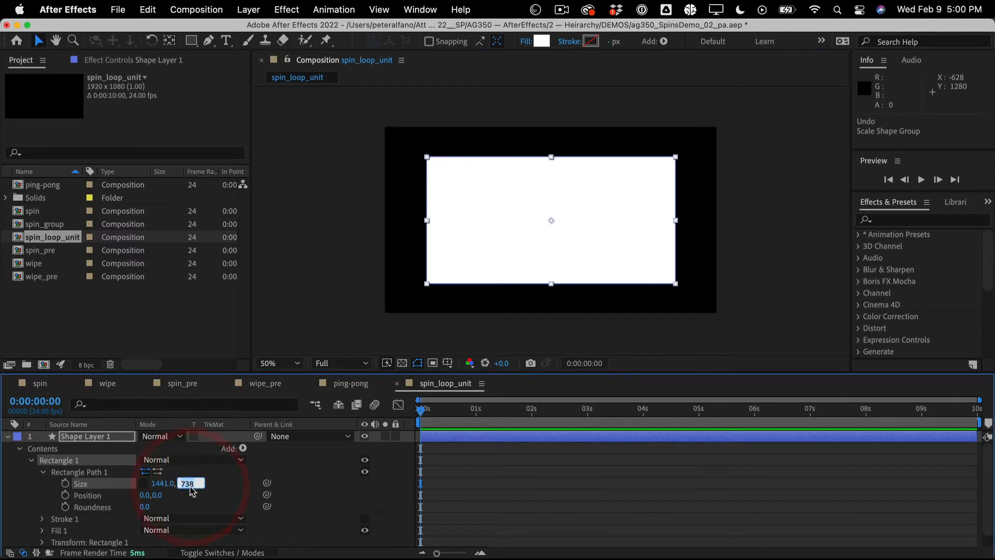
{"action": "type", "text": "200"}
{"action": "key", "text": "Return"}
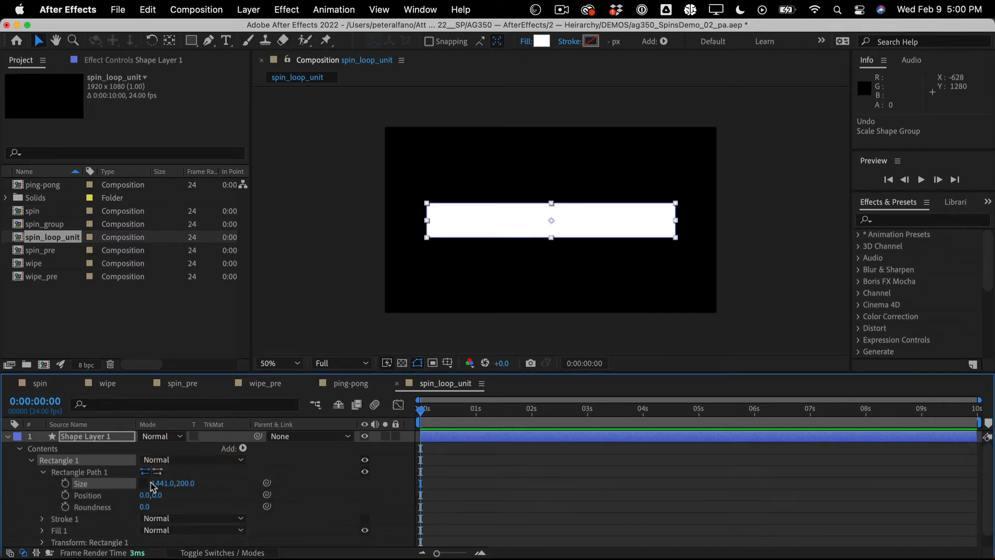
{"action": "left_click", "coordinate": [186, 483]}
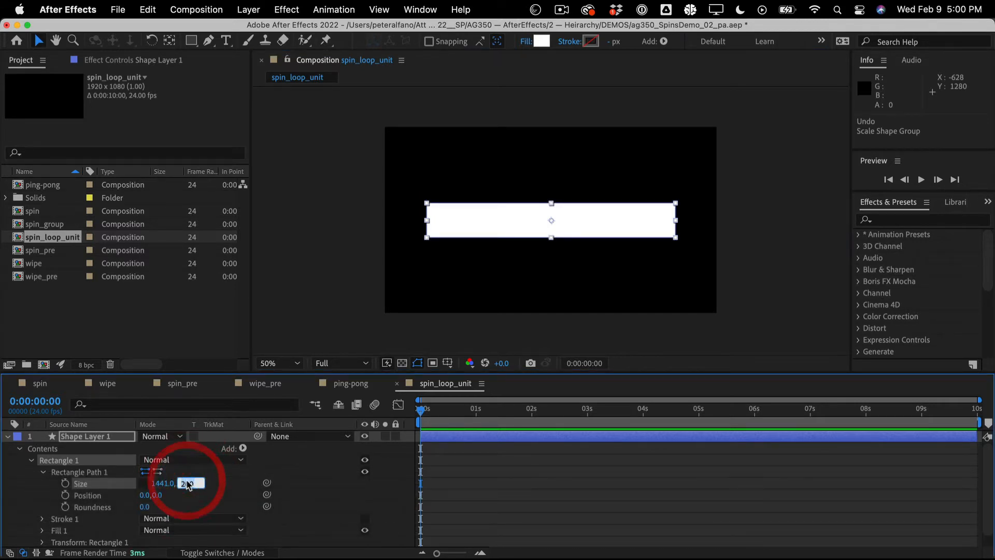
{"action": "type", "text": "100"}
{"action": "key", "text": "Return"}
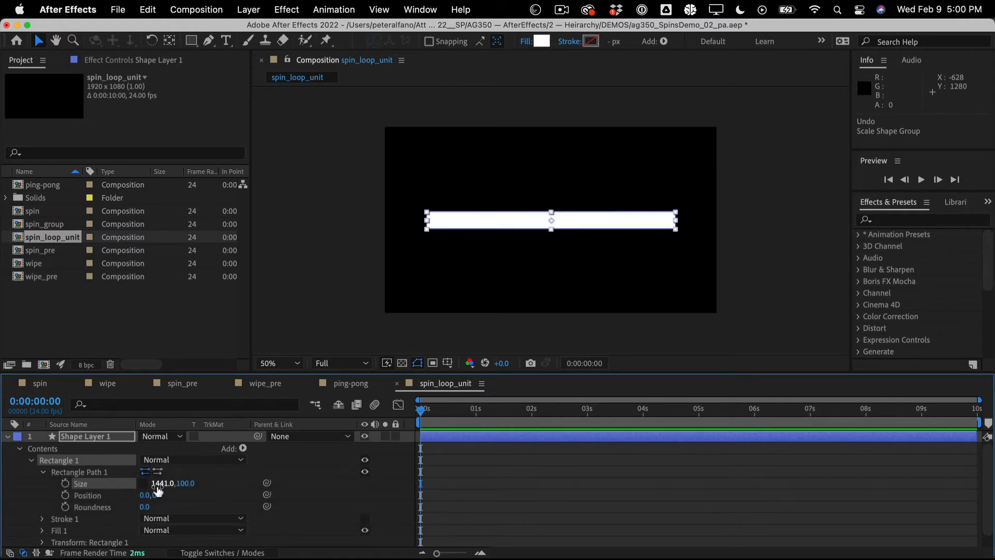
{"action": "left_click_drag", "start_coordinate": [157, 482], "coordinate": [14, 524]}
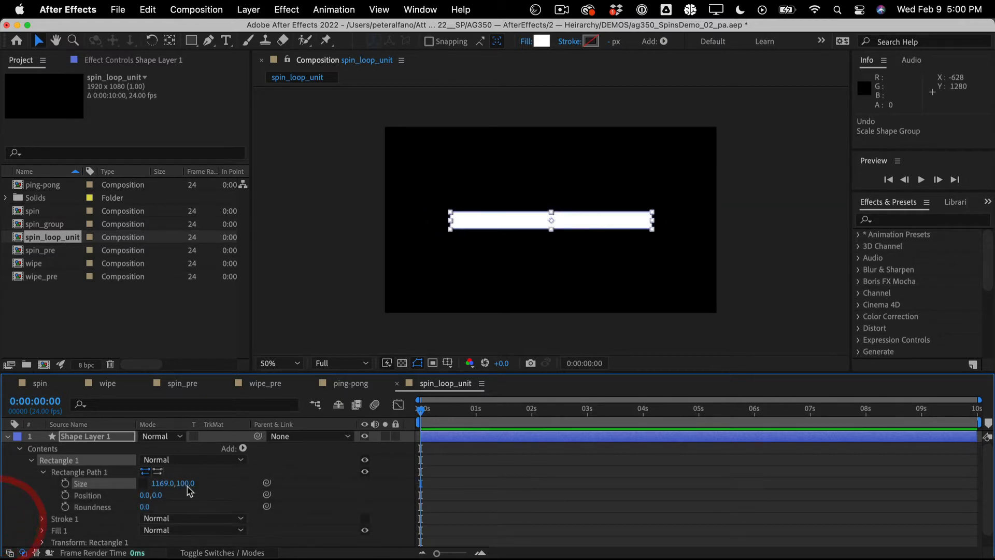
{"action": "left_click_drag", "start_coordinate": [164, 483], "coordinate": [9, 491]}
Keyframe Shape Layer 1's rotation from 0 at the first frame to one full revolution at 0:00:01:23
{"action": "left_click", "coordinate": [98, 438]}
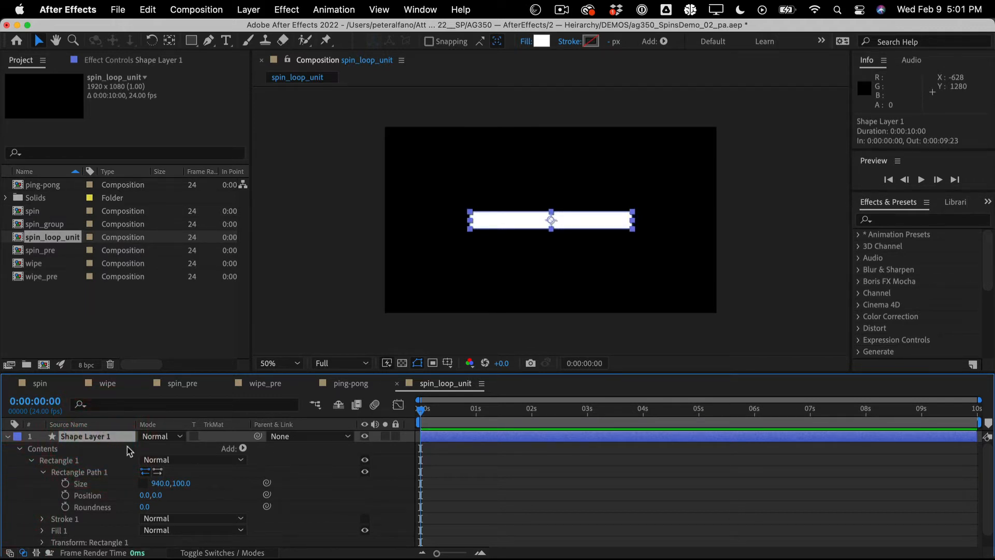
{"action": "key", "text": "r"}
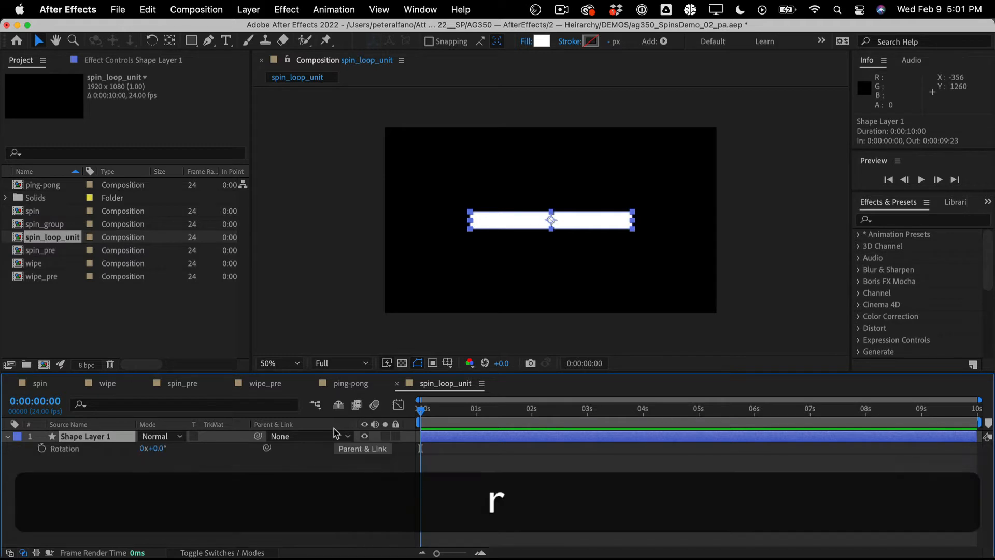
{"action": "left_click", "coordinate": [41, 447]}
{"action": "left_click_drag", "start_coordinate": [505, 411], "coordinate": [529, 413]}
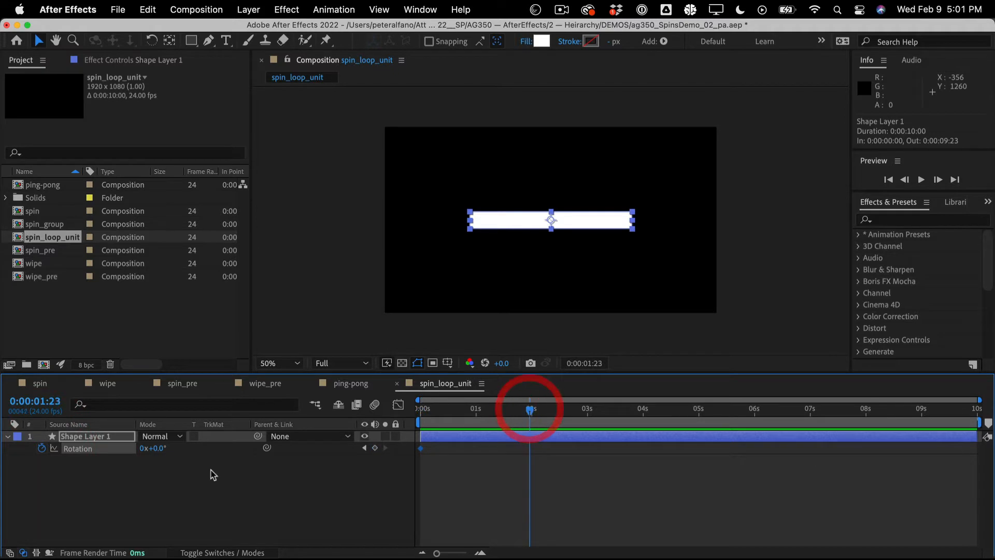
{"action": "left_click", "coordinate": [143, 449]}
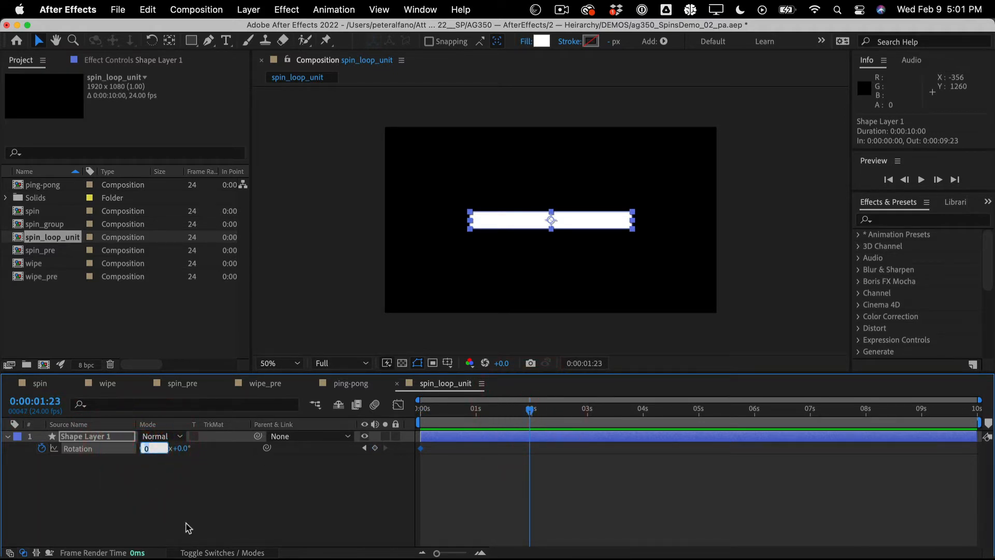
{"action": "type", "text": "1"}
{"action": "key", "text": "Return"}
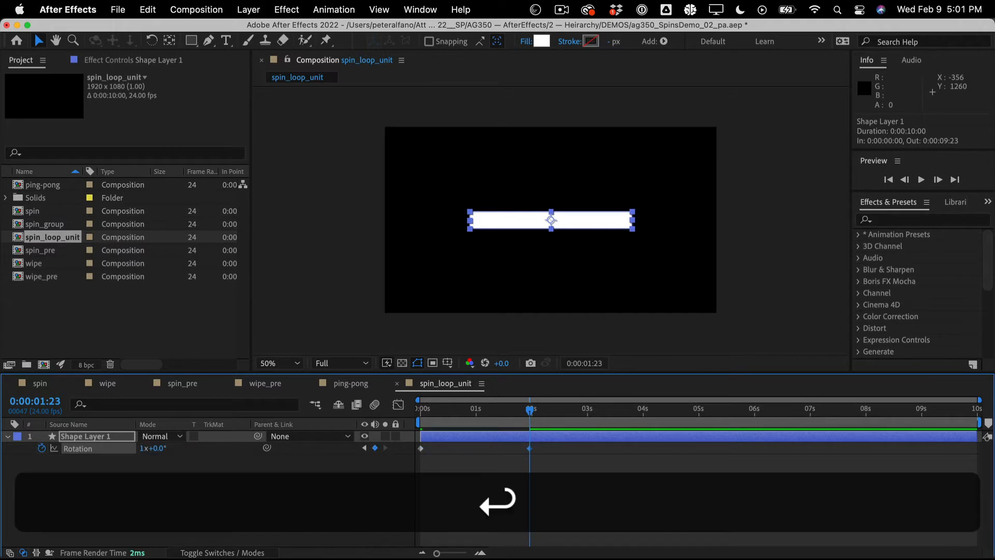
Preview the bar's rotation animation from the start and stop playback
{"action": "key", "text": "space"}
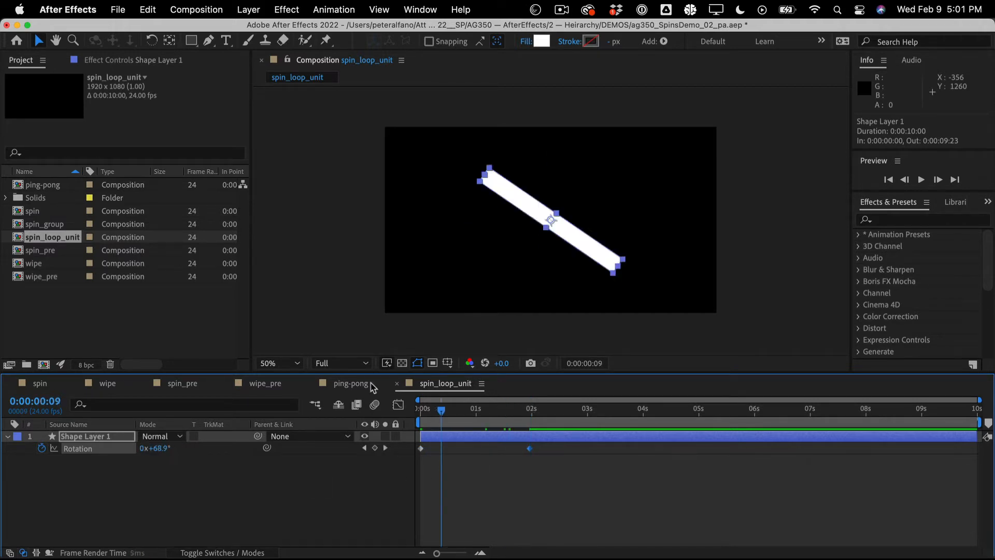
{"action": "left_click", "coordinate": [306, 380]}
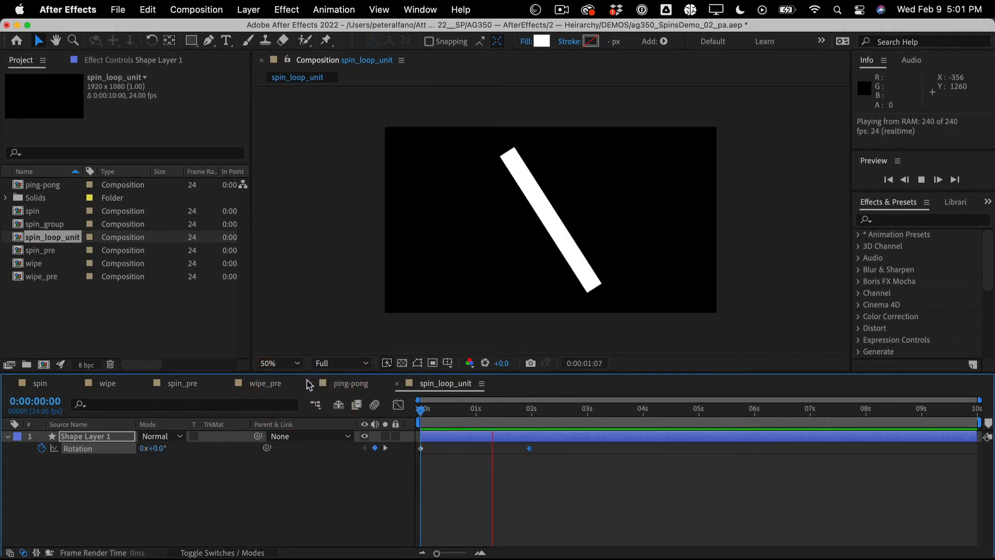
{"action": "key", "text": "space"}
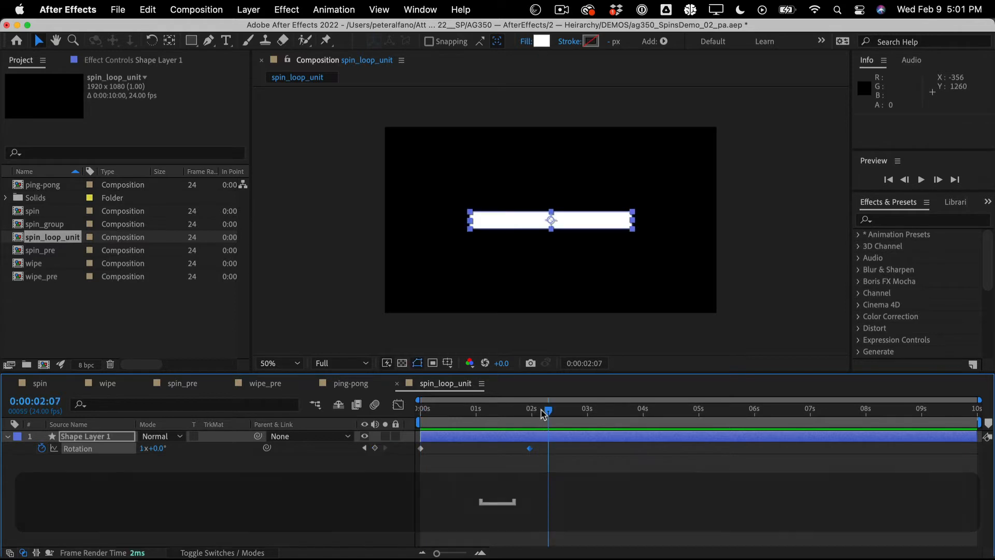
Step frame by frame around the second rotation keyframe at 0:00:01:23 to examine how the spin ends
{"action": "left_click", "coordinate": [531, 410]}
{"action": "left_click_drag", "start_coordinate": [531, 411], "coordinate": [529, 410]}
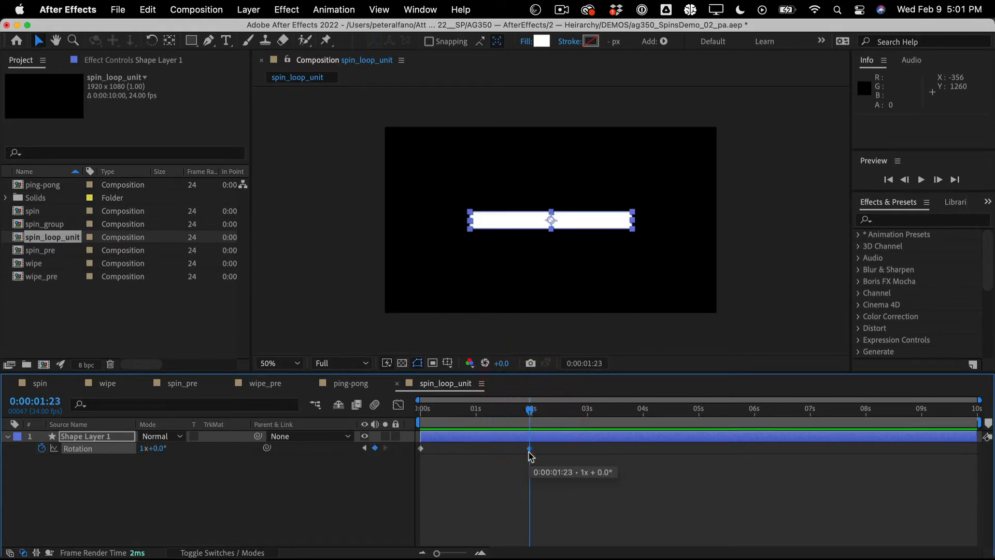
{"action": "key", "text": "Page_Up"}
{"action": "key", "text": "Page_Up"}
{"action": "key", "text": "Page_Up"}
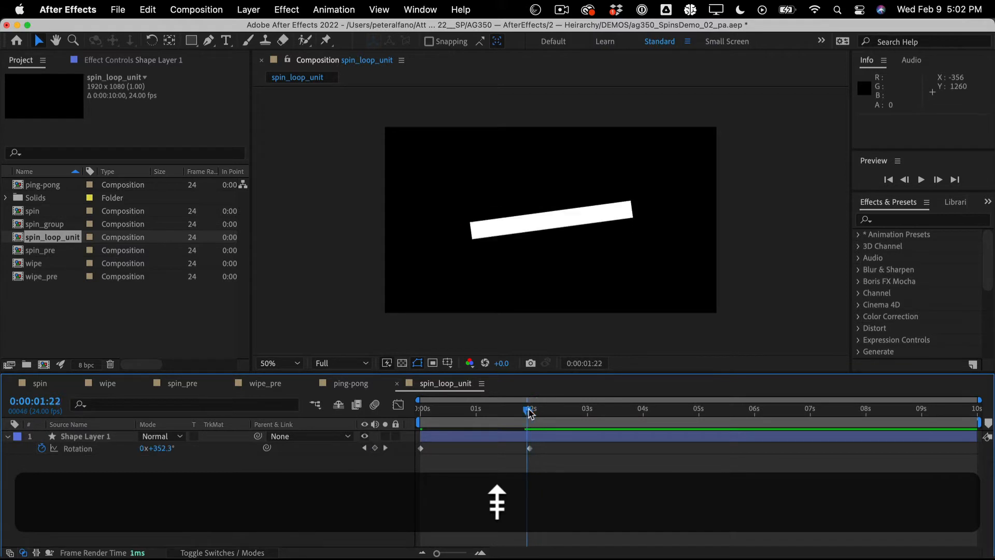
{"action": "key", "text": "Page_Up"}
{"action": "key", "text": "Page_Up"}
{"action": "key", "text": "Page_Up"}
{"action": "key", "text": "Page_Up"}
{"action": "key", "text": "Page_Up"}
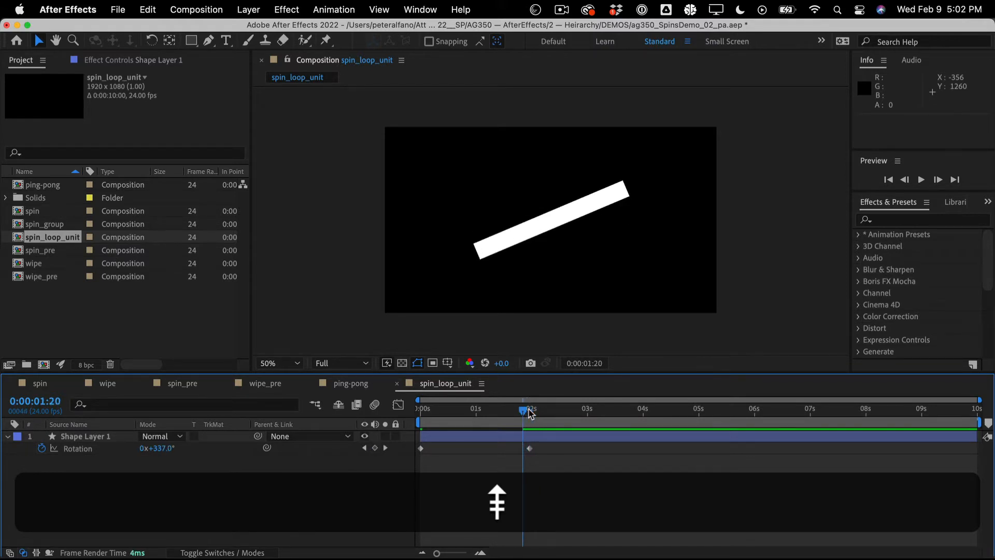
{"action": "key", "text": "Page_Down"}
{"action": "key", "text": "Page_Down"}
{"action": "key", "text": "Page_Down"}
{"action": "key", "text": "Page_Down"}
{"action": "key", "text": "Page_Down"}
{"action": "key", "text": "Page_Down"}
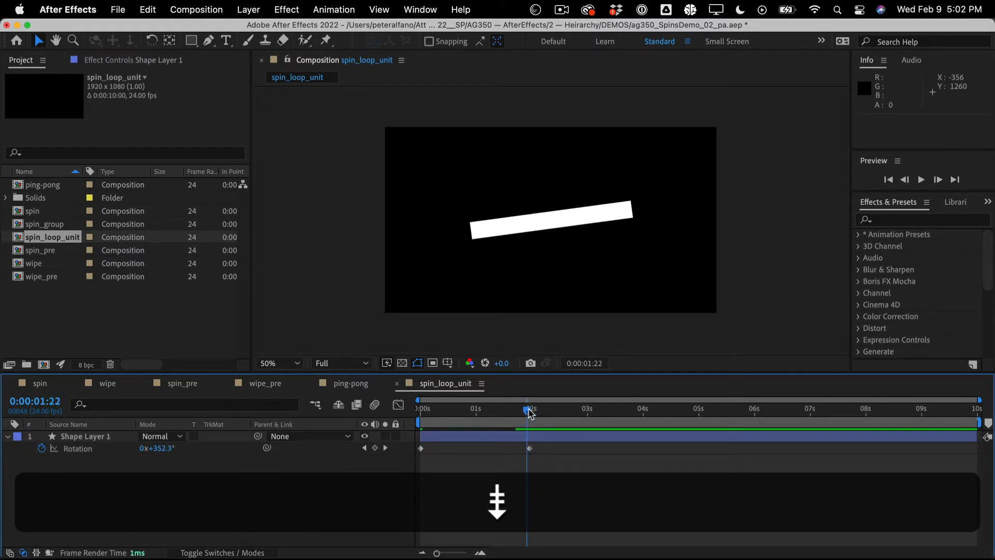
{"action": "key", "text": "Page_Down"}
{"action": "key", "text": "Page_Down"}
{"action": "key", "text": "Page_Down"}
{"action": "key", "text": "Page_Down"}
{"action": "key", "text": "Page_Up"}
{"action": "key", "text": "Page_Up"}
{"action": "key", "text": "Page_Up"}
{"action": "key", "text": "Page_Up"}
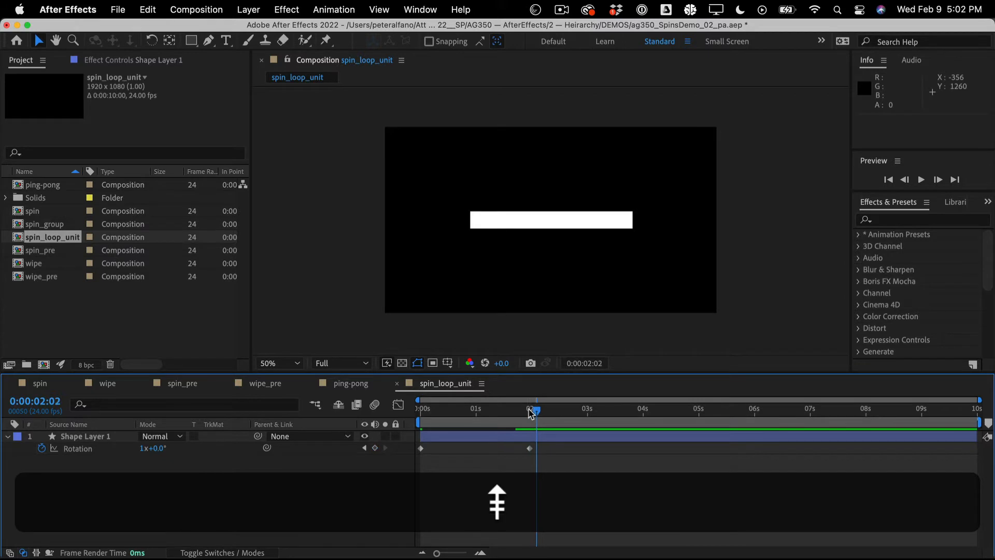
{"action": "key", "text": "Page_Up"}
{"action": "key", "text": "Page_Up"}
{"action": "key", "text": "Page_Up"}
{"action": "key", "text": "Page_Up"}
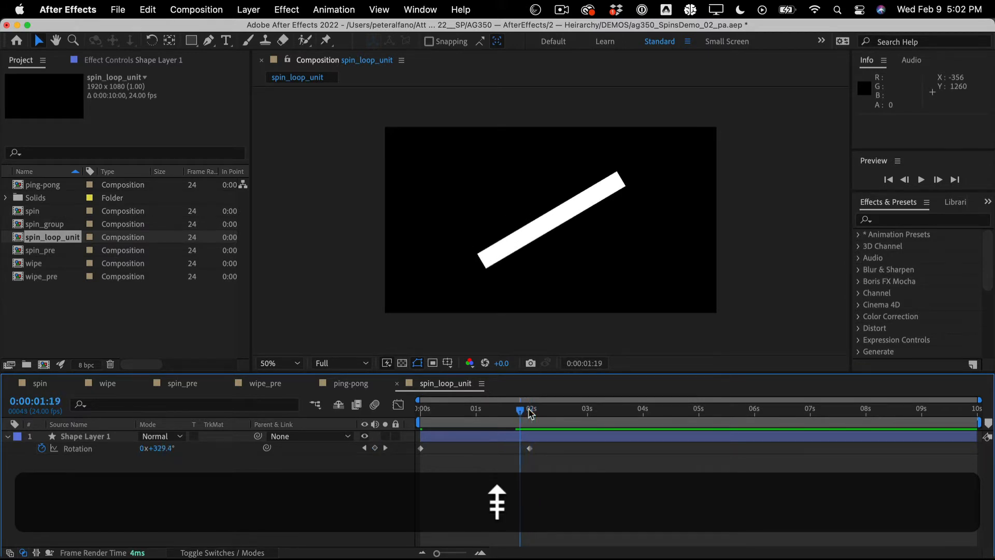
{"action": "key", "text": "Page_Down"}
{"action": "key", "text": "Page_Down"}
{"action": "key", "text": "Page_Down"}
{"action": "key", "text": "Page_Down"}
{"action": "key", "text": "Page_Down"}
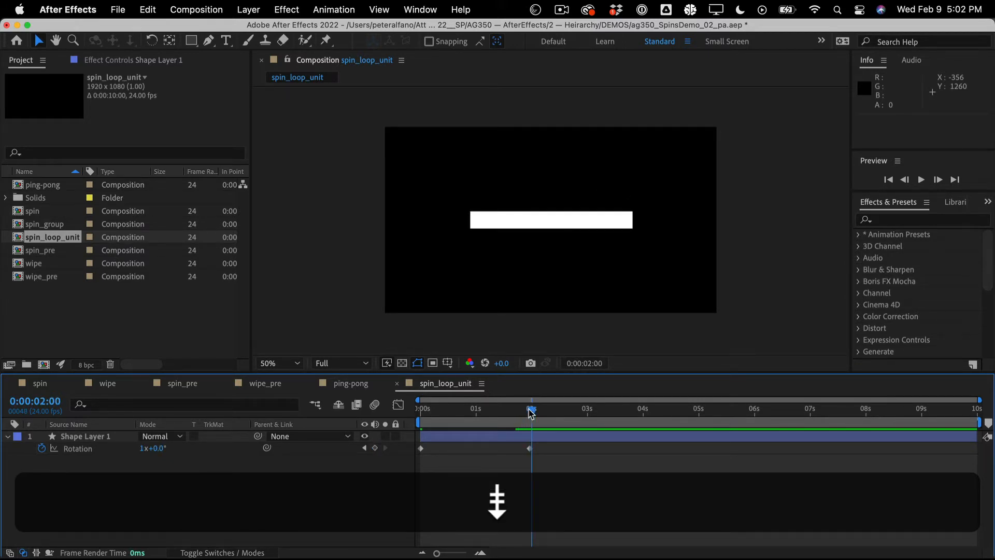
Compare the bar's angle on the frames between 0:00:01:19 and 0:00:02:00 by stepping one frame at a time
{"action": "key", "text": "Page_Up"}
{"action": "key", "text": "Page_Up"}
{"action": "key", "text": "Page_Up"}
{"action": "key", "text": "Page_Up"}
{"action": "key", "text": "Page_Up"}
{"action": "key", "text": "Page_Down"}
{"action": "key", "text": "Page_Down"}
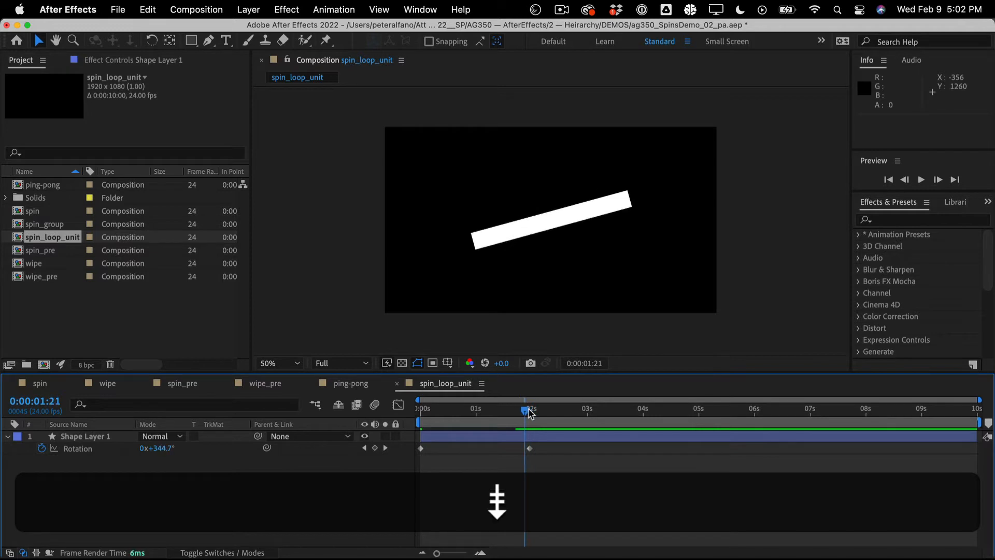
{"action": "key", "text": "Page_Down"}
{"action": "key", "text": "Page_Down"}
{"action": "key", "text": "Page_Up"}
{"action": "key", "text": "Page_Down"}
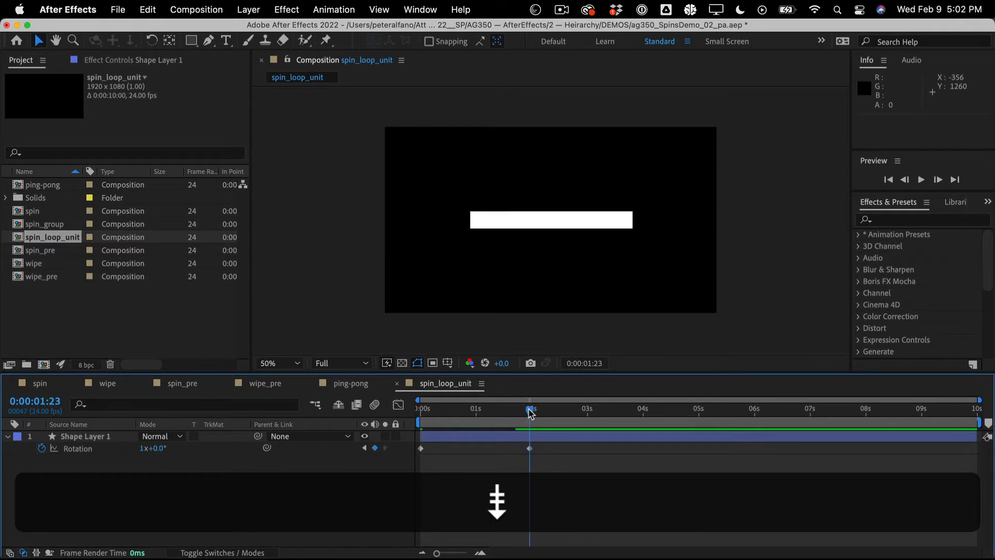
{"action": "key", "text": "Page_Down"}
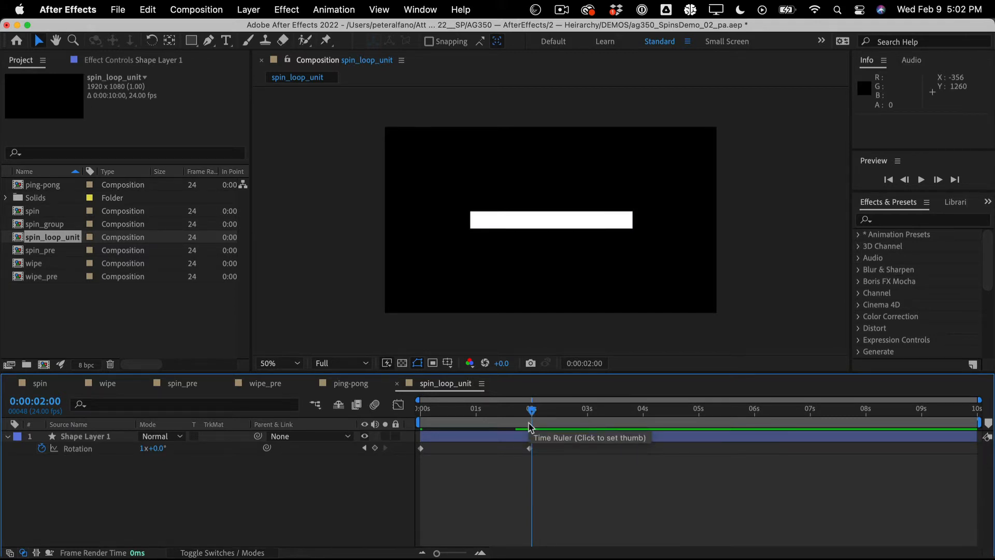
End the work area at 0:00:02:00 and trim the composition to it
{"action": "key", "text": "n"}
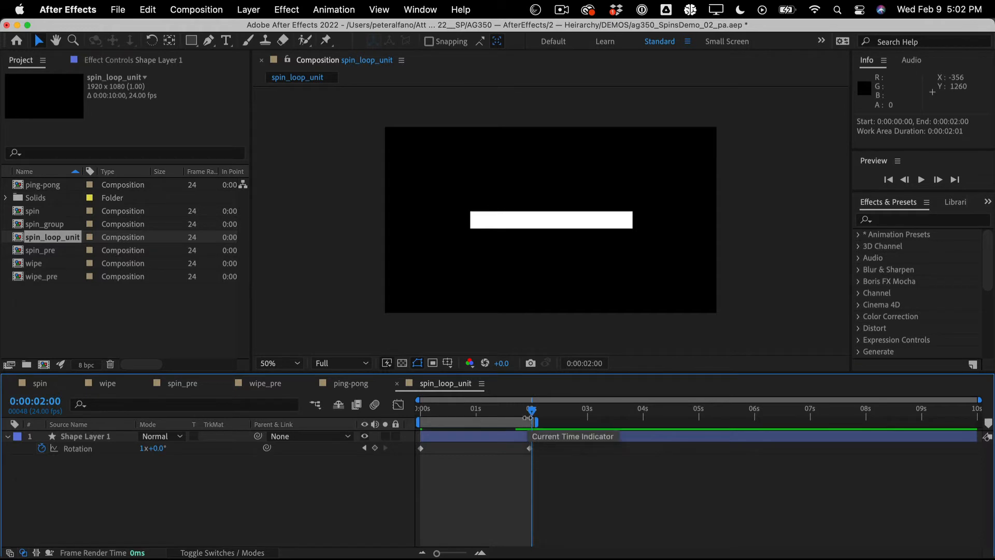
{"action": "right_click", "coordinate": [527, 418]}
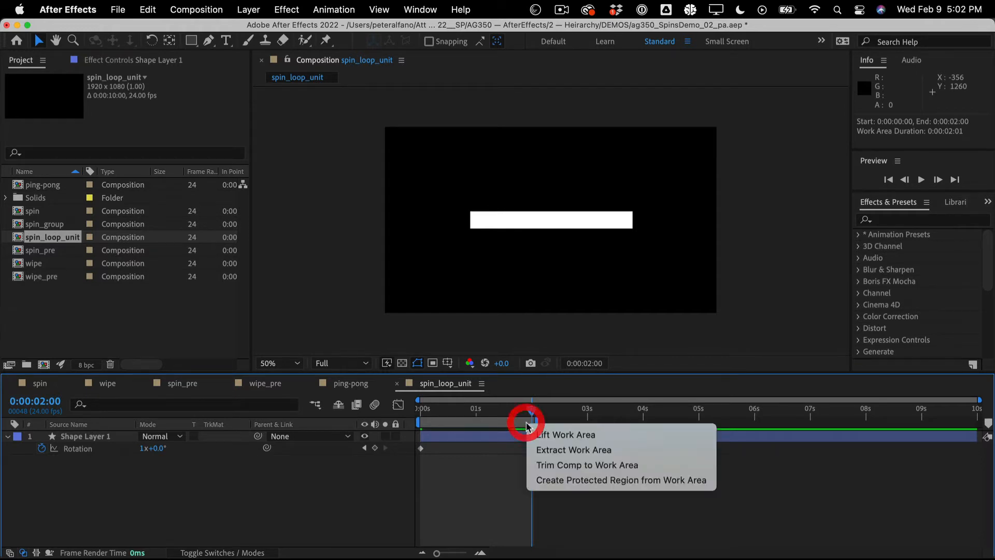
{"action": "left_click", "coordinate": [551, 463]}
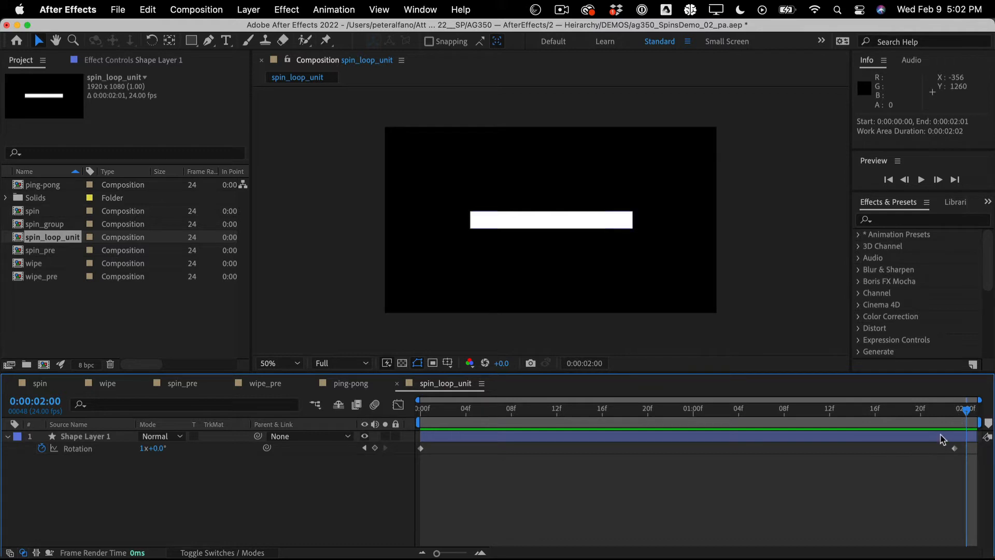
Check the trimmed composition's duration in its settings and compare the bar on the first and last frames
{"action": "left_click", "coordinate": [193, 8]}
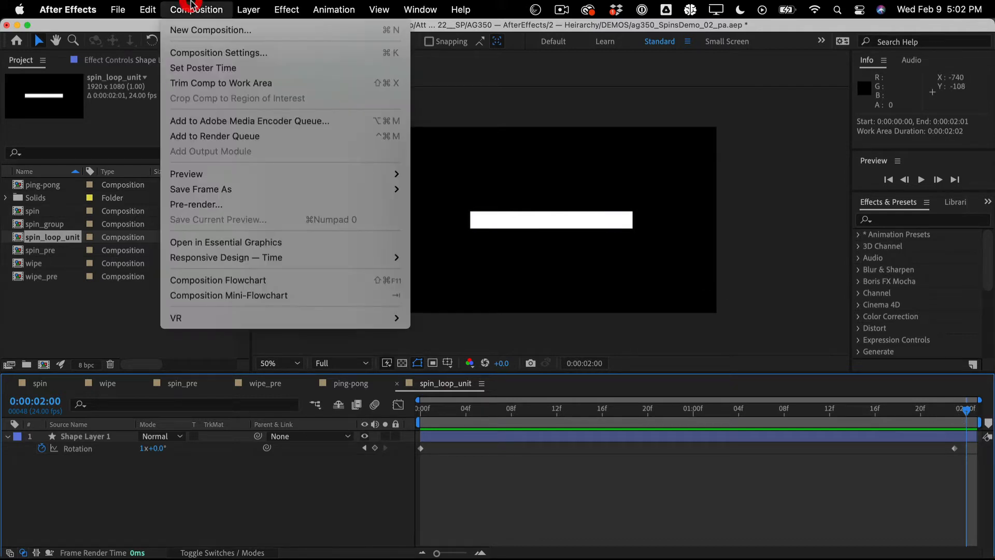
{"action": "left_click", "coordinate": [200, 53]}
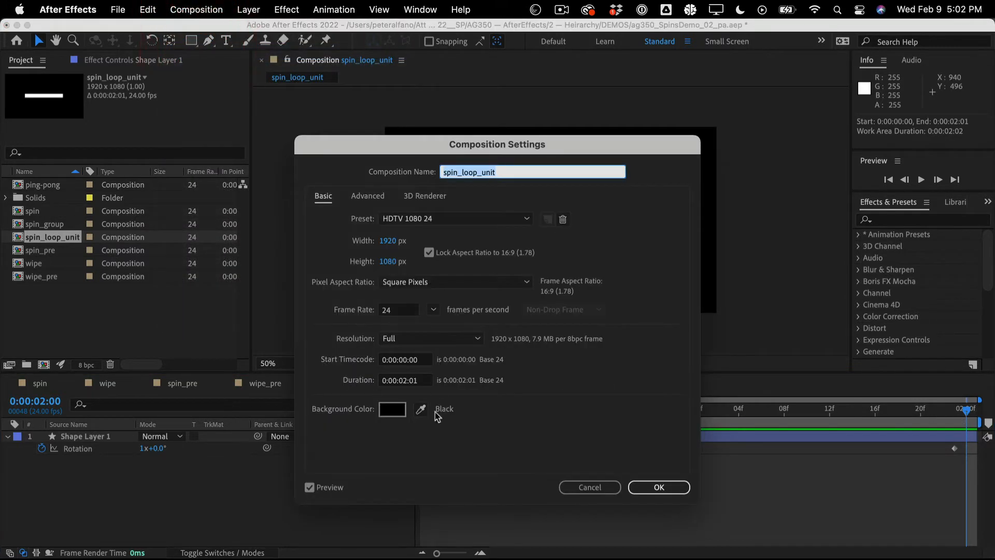
{"action": "left_click", "coordinate": [589, 485]}
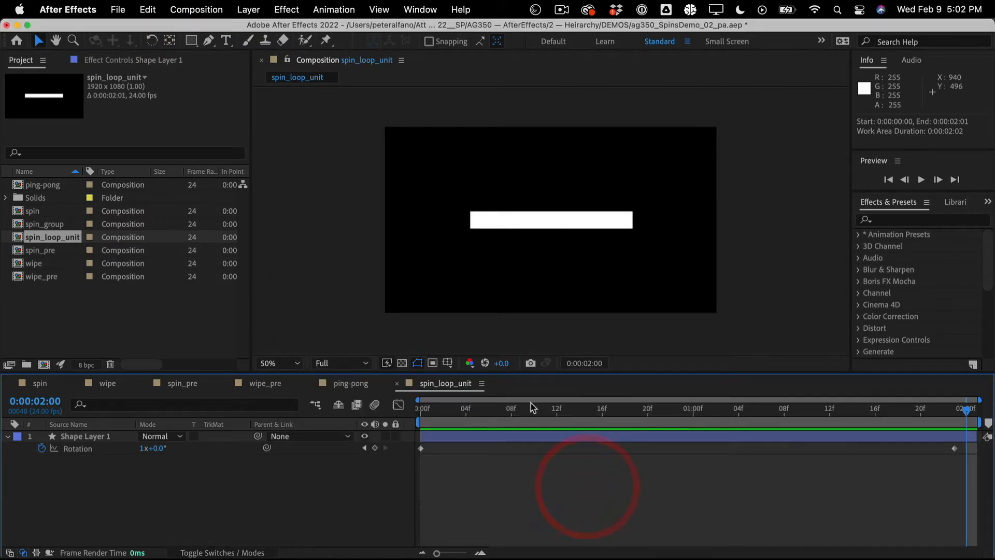
{"action": "left_click_drag", "start_coordinate": [431, 412], "coordinate": [356, 402]}
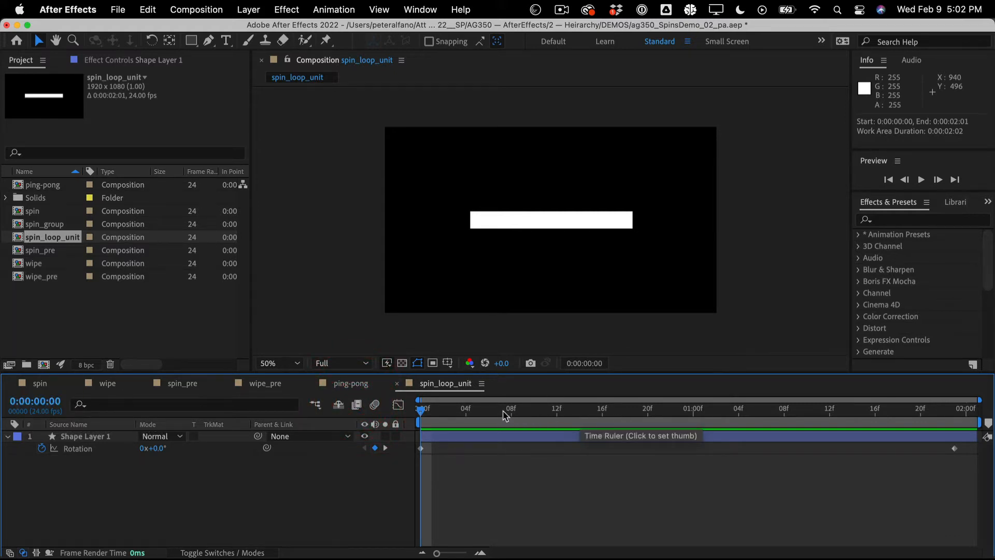
{"action": "left_click_drag", "start_coordinate": [505, 414], "coordinate": [978, 415]}
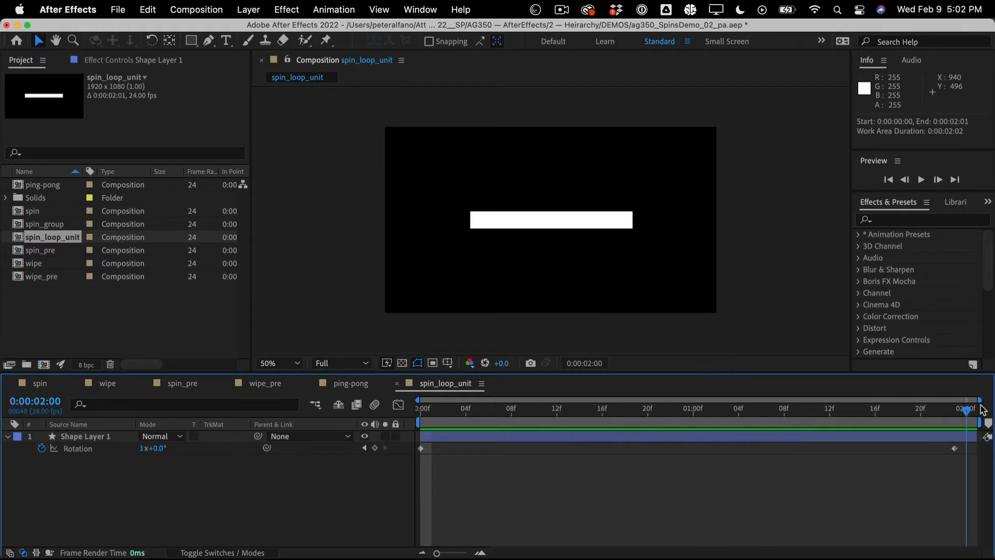
Try the second rotation keyframe at 0:00:02:00, scrub through the spin, and return the keyframe to 0:00:01:23
{"action": "left_click", "coordinate": [953, 448]}
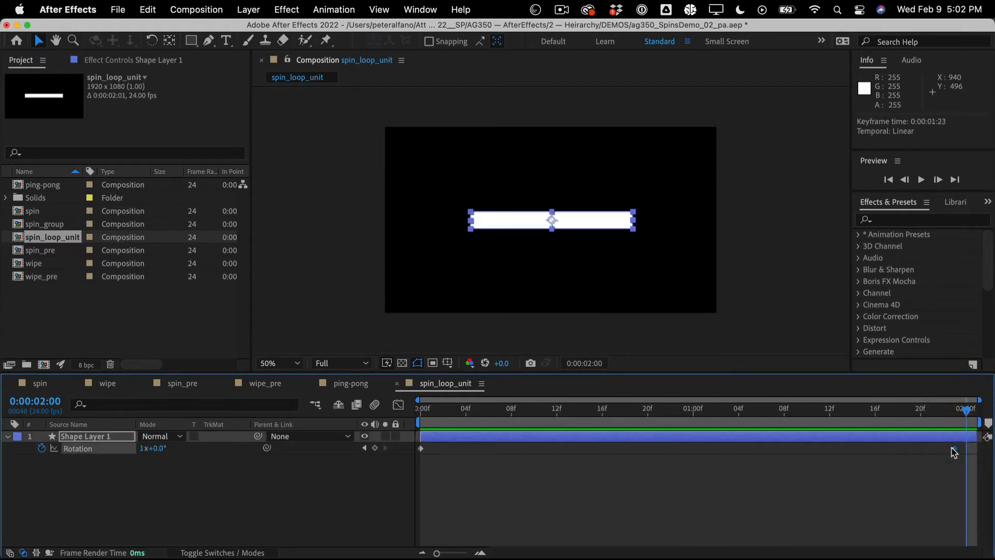
{"action": "left_click_drag", "start_coordinate": [952, 448], "coordinate": [965, 448]}
{"action": "left_click", "coordinate": [965, 450]}
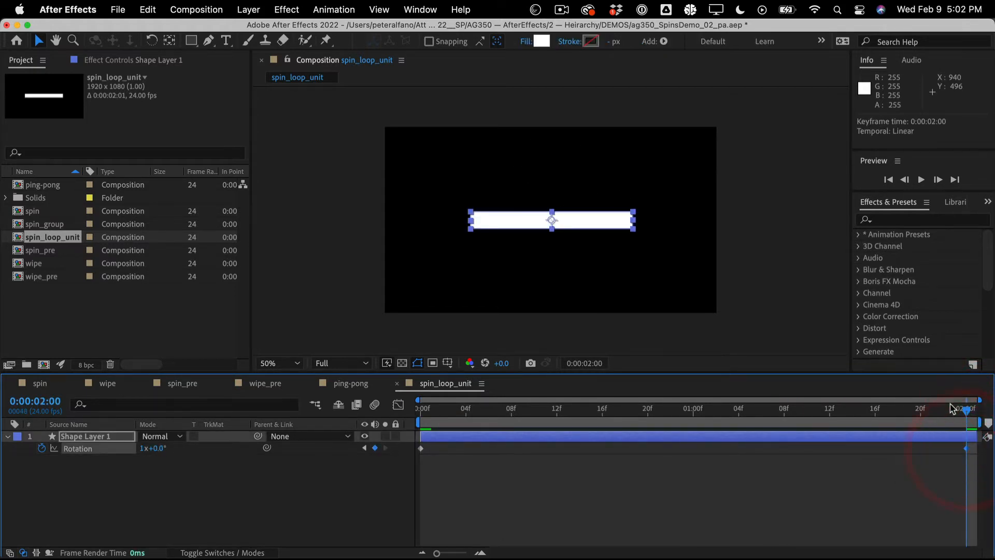
{"action": "left_click_drag", "start_coordinate": [962, 409], "coordinate": [389, 370]}
{"action": "left_click_drag", "start_coordinate": [862, 410], "coordinate": [960, 403]}
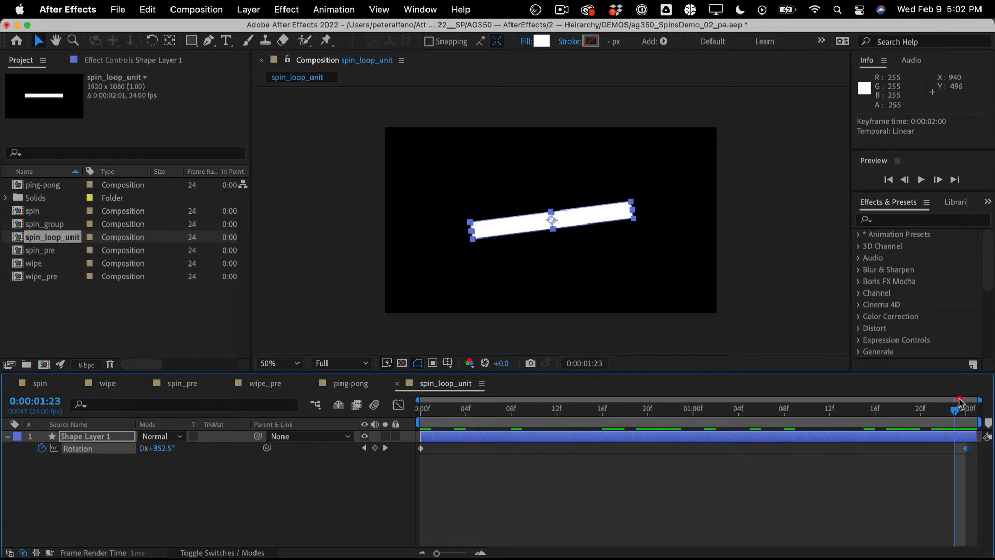
{"action": "left_click", "coordinate": [959, 402]}
{"action": "left_click_drag", "start_coordinate": [965, 448], "coordinate": [954, 449]}
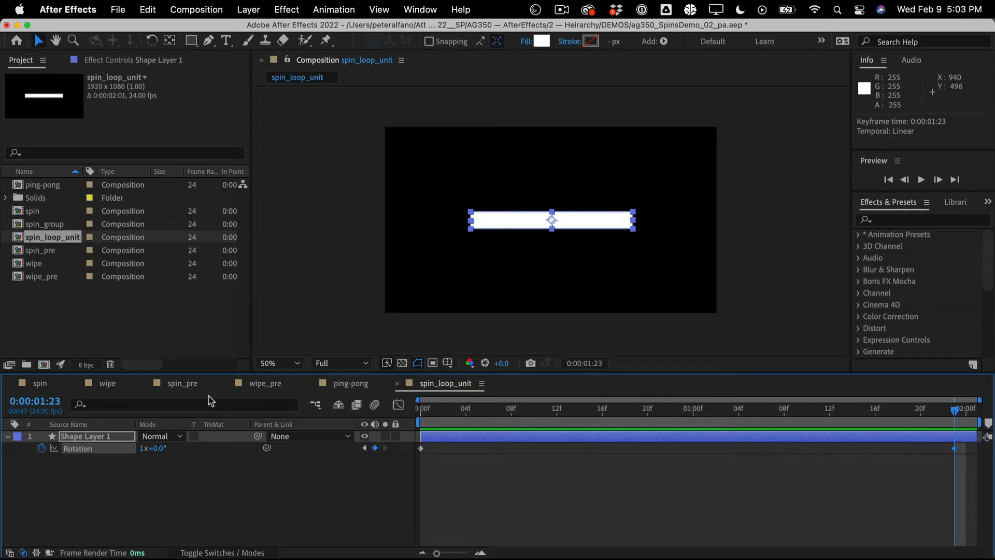
{"action": "key", "text": "Home"}
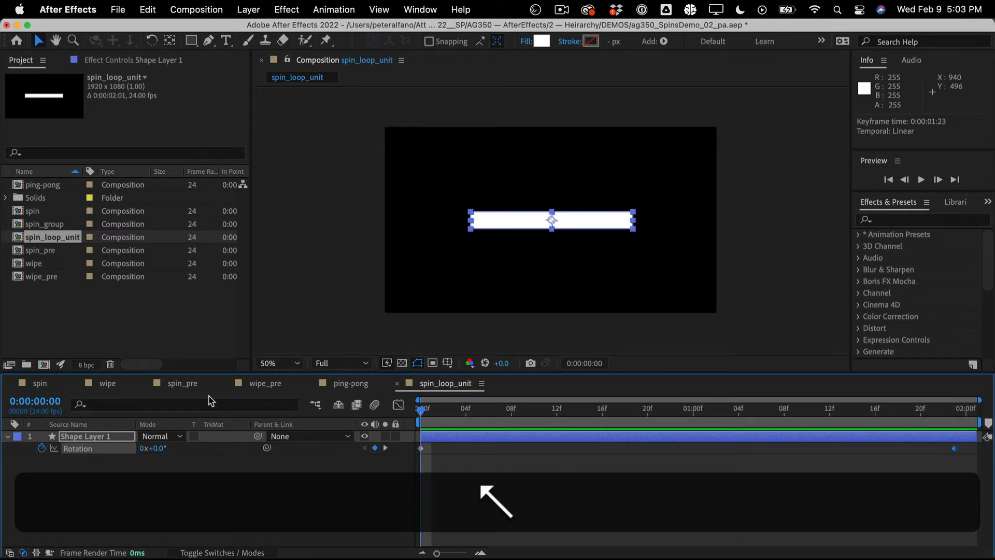
{"action": "key", "text": "Page_Up"}
{"action": "key", "text": "Down"}
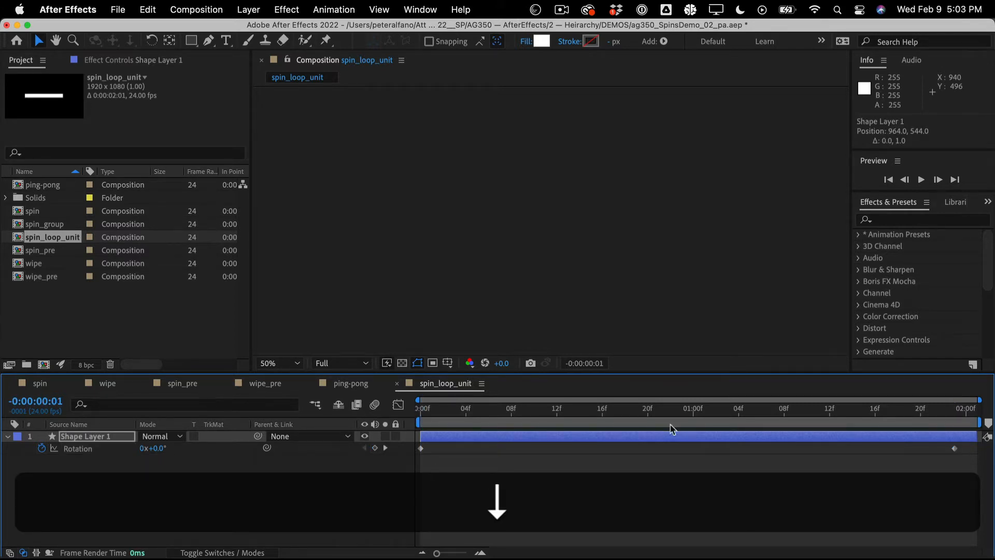
End the work area on the second rotation keyframe at 0:00:01:23 and trim the composition to it
{"action": "left_click", "coordinate": [959, 410]}
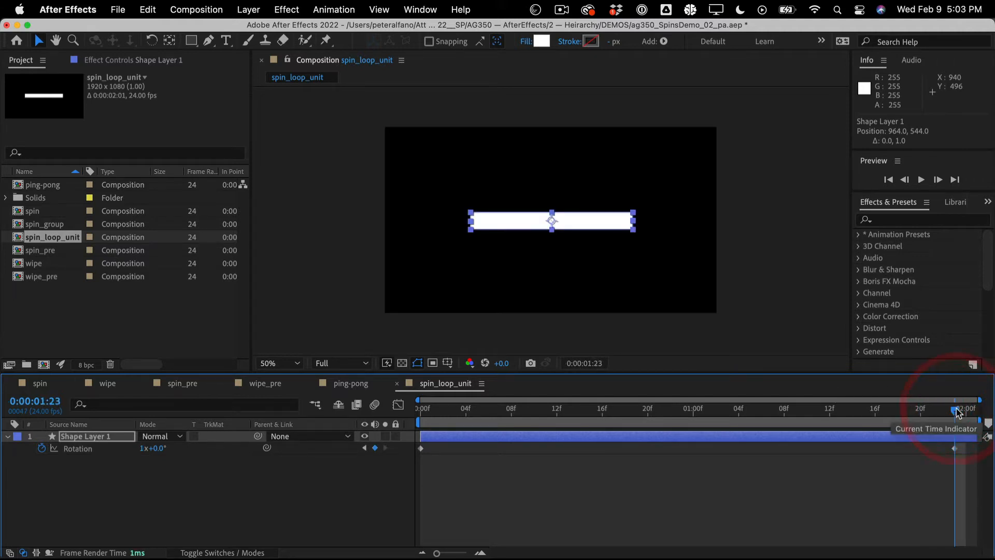
{"action": "key", "text": "Page_Up"}
{"action": "key", "text": "Page_Down"}
{"action": "key", "text": "n"}
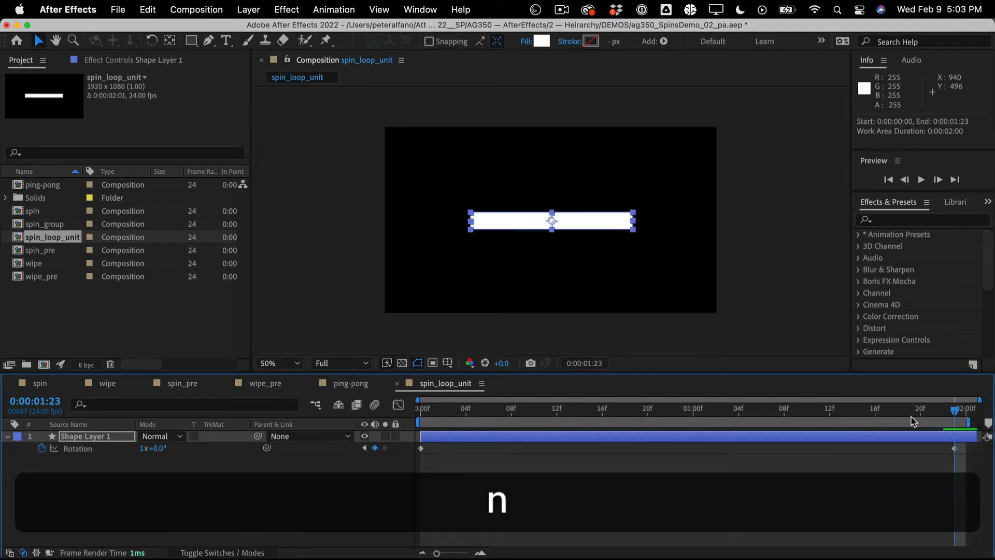
{"action": "right_click", "coordinate": [907, 420]}
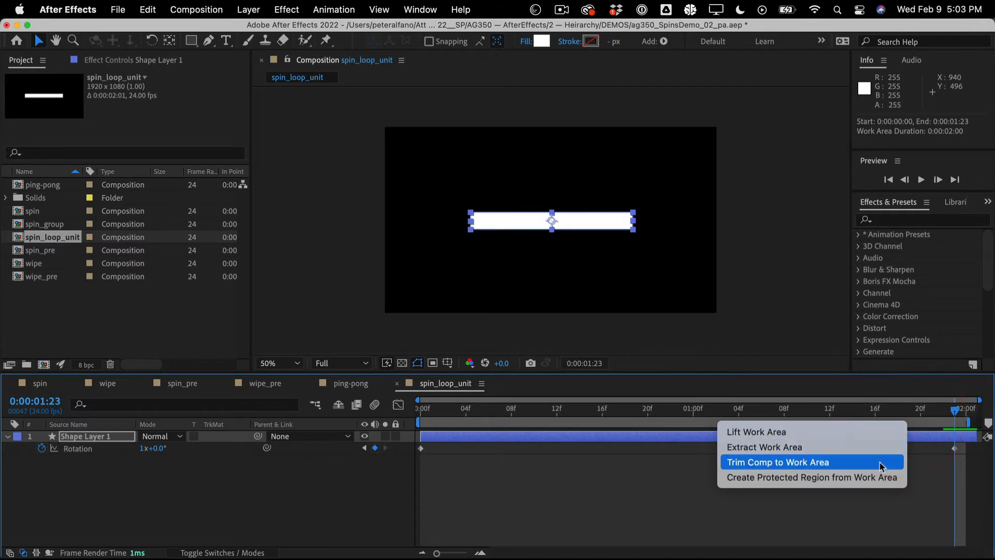
{"action": "left_click", "coordinate": [879, 462]}
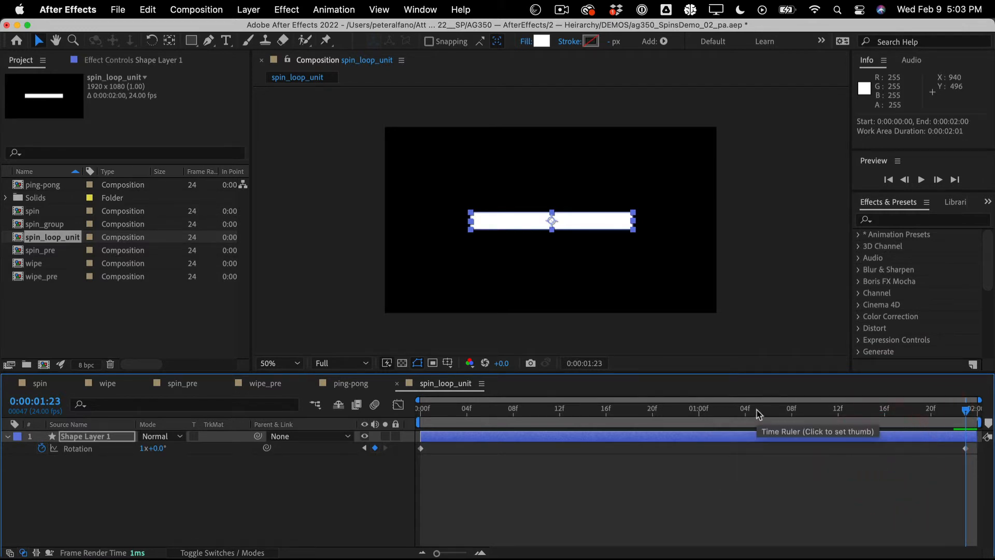
Preview the trimmed spin loop from the first frame, stop playback, and return to 0:00:00:00
{"action": "left_click_drag", "start_coordinate": [754, 410], "coordinate": [264, 391]}
{"action": "key", "text": "space"}
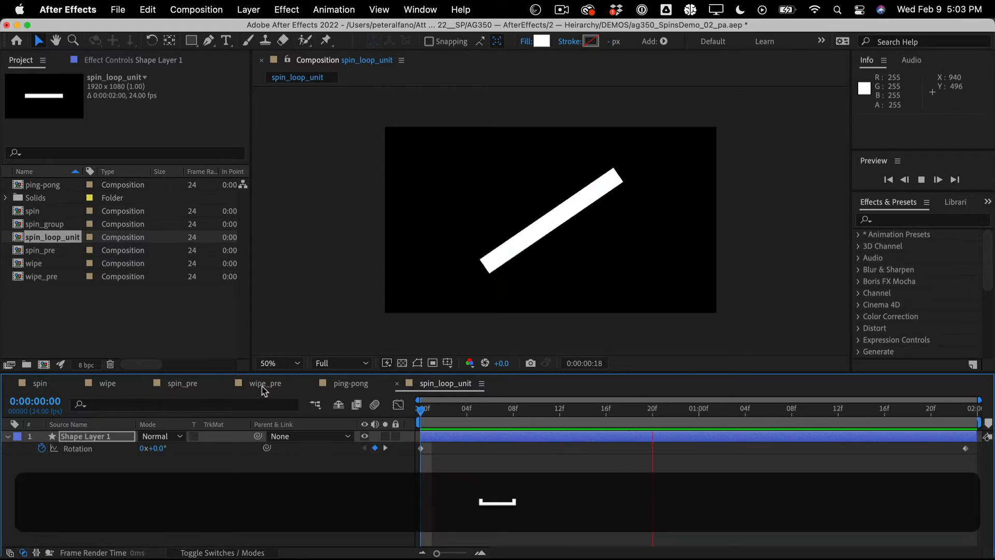
{"action": "left_click", "coordinate": [521, 438]}
{"action": "left_click_drag", "start_coordinate": [470, 411], "coordinate": [414, 400]}
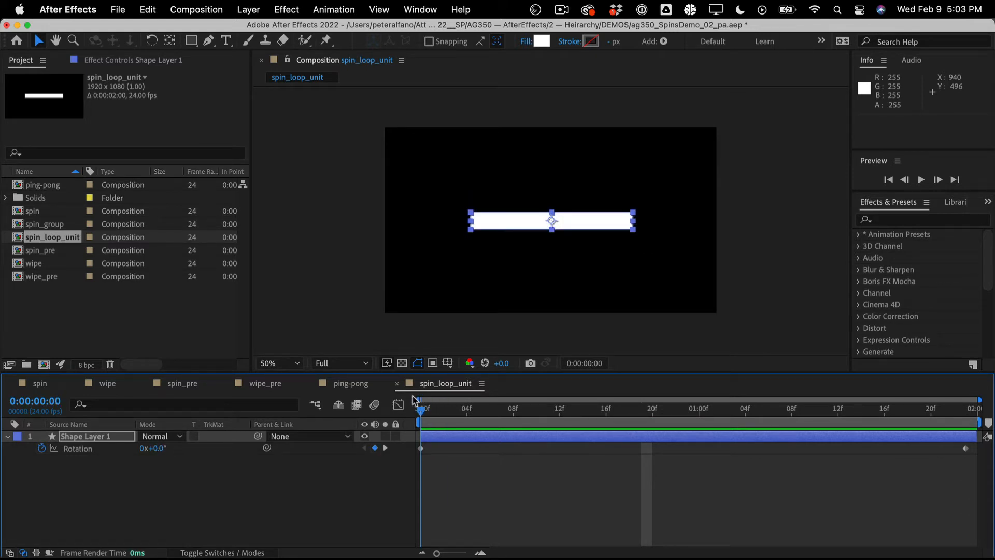
Scrub from the first frame to 0:00:01:23 and back to compare the bar's end poses, and replay the loop
{"action": "left_click", "coordinate": [415, 399]}
{"action": "left_click_drag", "start_coordinate": [422, 414], "coordinate": [991, 347]}
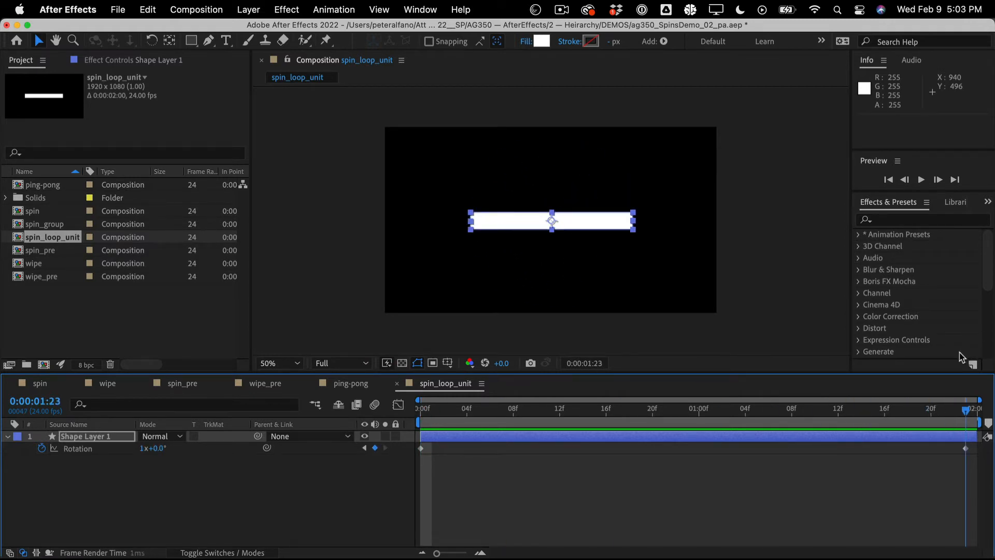
{"action": "left_click_drag", "start_coordinate": [962, 356], "coordinate": [405, 369]}
{"action": "left_click", "coordinate": [402, 362]}
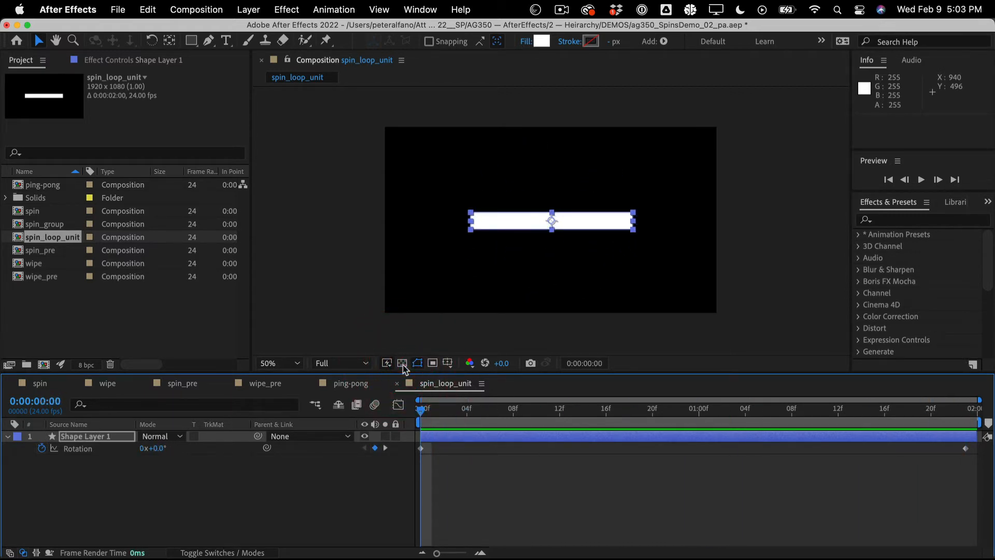
{"action": "key", "text": "space"}
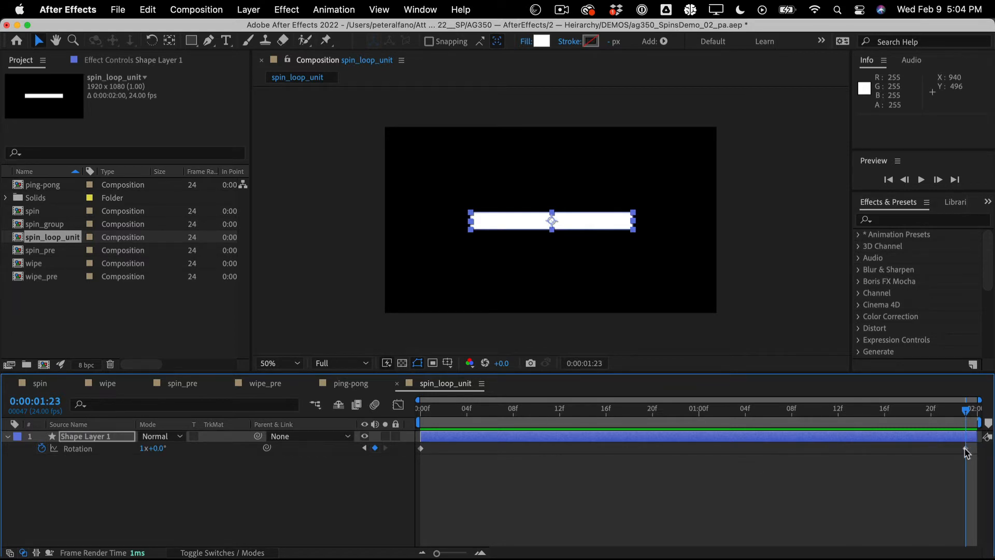
Move the second rotation keyframe to 0:00:02:00, one frame past the composition's last frame, and play the loop from the start
{"action": "left_click_drag", "start_coordinate": [965, 449], "coordinate": [978, 446]}
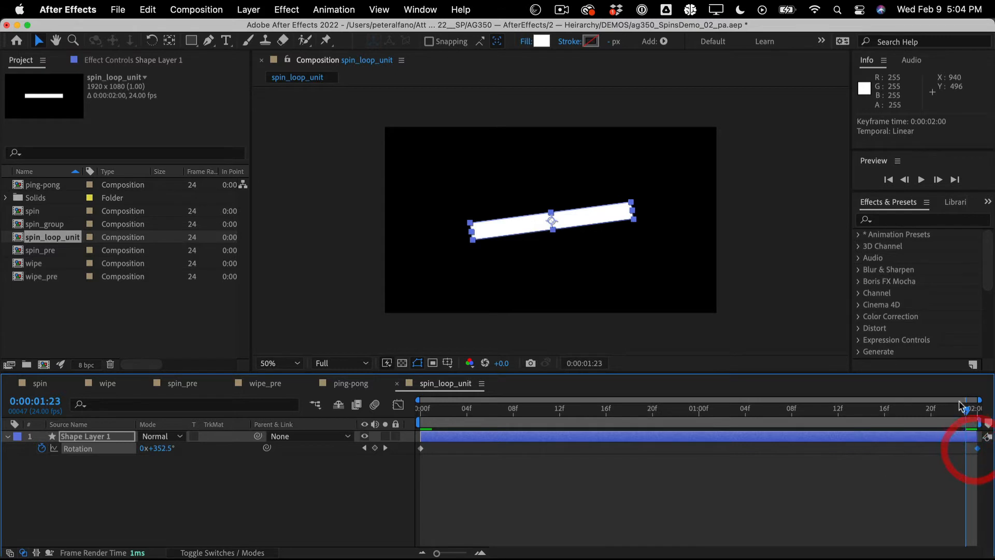
{"action": "left_click_drag", "start_coordinate": [969, 408], "coordinate": [330, 384]}
{"action": "key", "text": "space"}
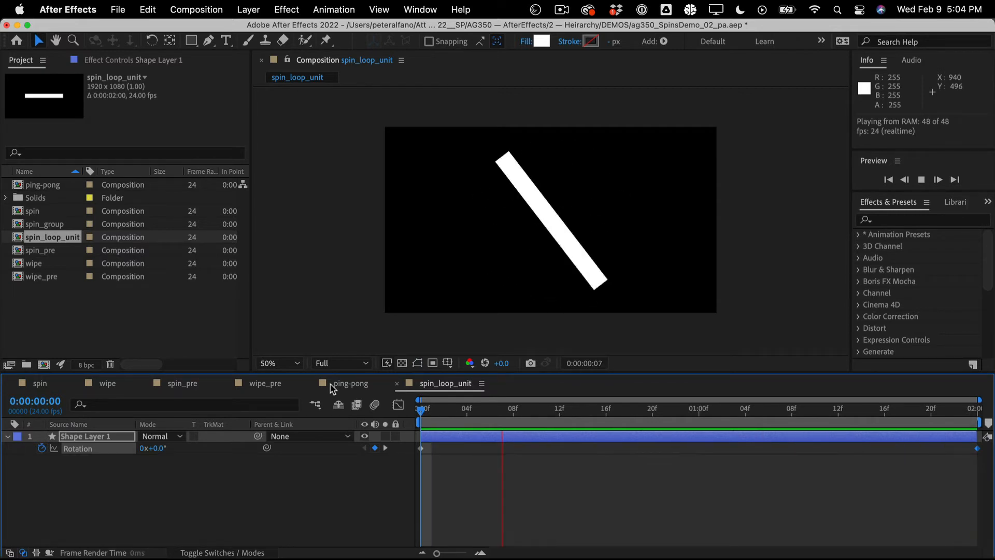
{"action": "left_click", "coordinate": [974, 411]}
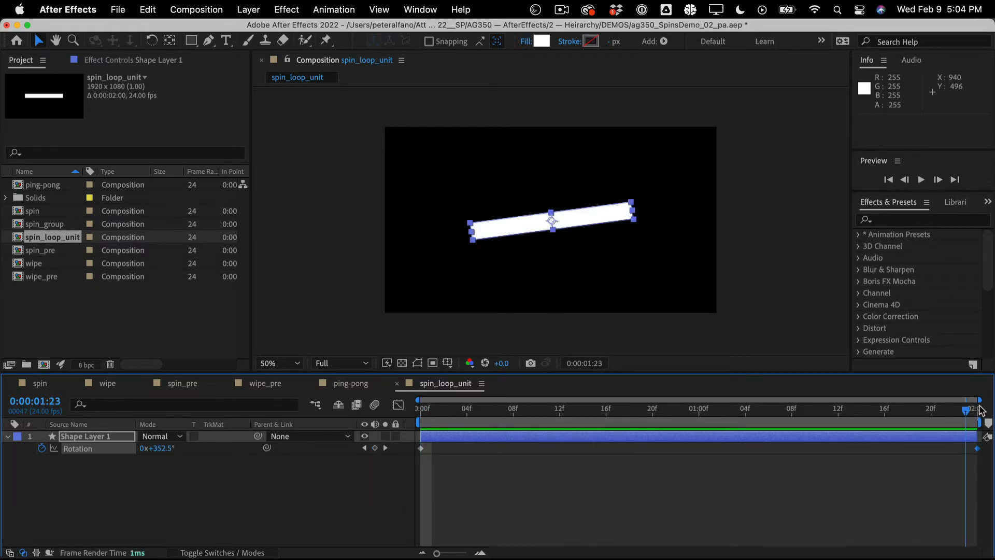
Examine how the bar's angle on the last frame leads into the first frame by scrubbing between them
{"action": "mouse_move", "coordinate": [980, 406]}
{"action": "left_mouse_down"}
{"action": "mouse_move", "coordinate": [955, 408]}
{"action": "mouse_move", "coordinate": [971, 407]}
{"action": "left_mouse_up"}
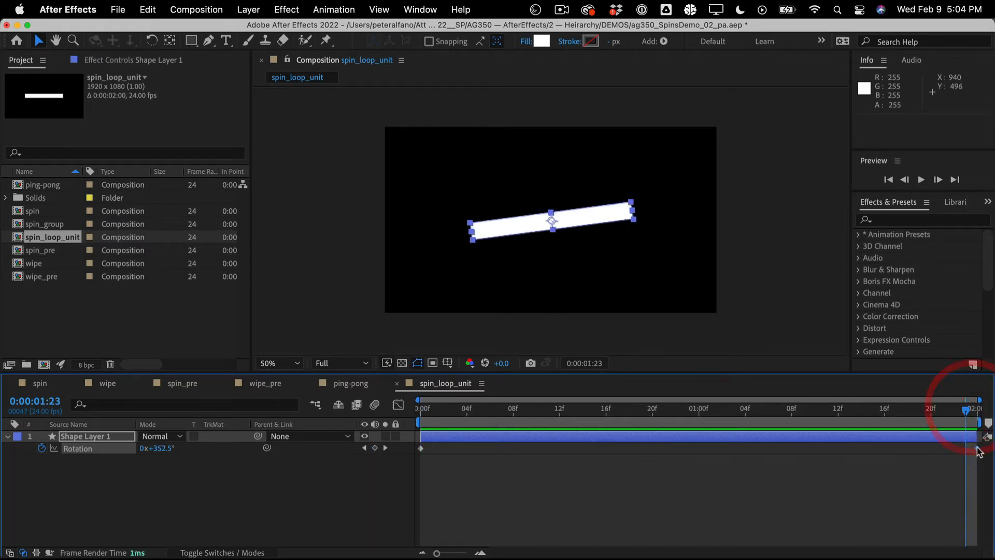
{"action": "left_click_drag", "start_coordinate": [444, 416], "coordinate": [988, 426]}
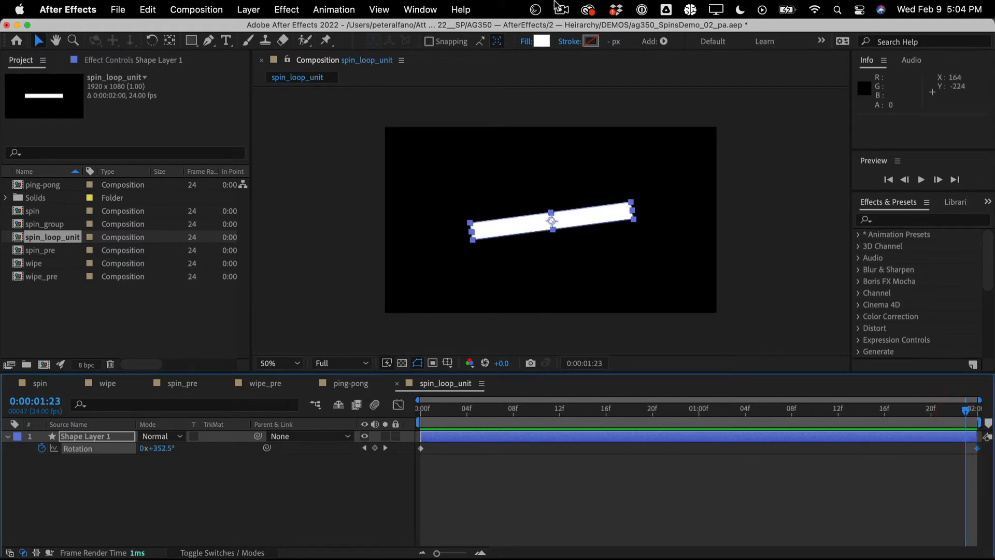
{"action": "left_click_drag", "start_coordinate": [438, 423], "coordinate": [993, 300]}
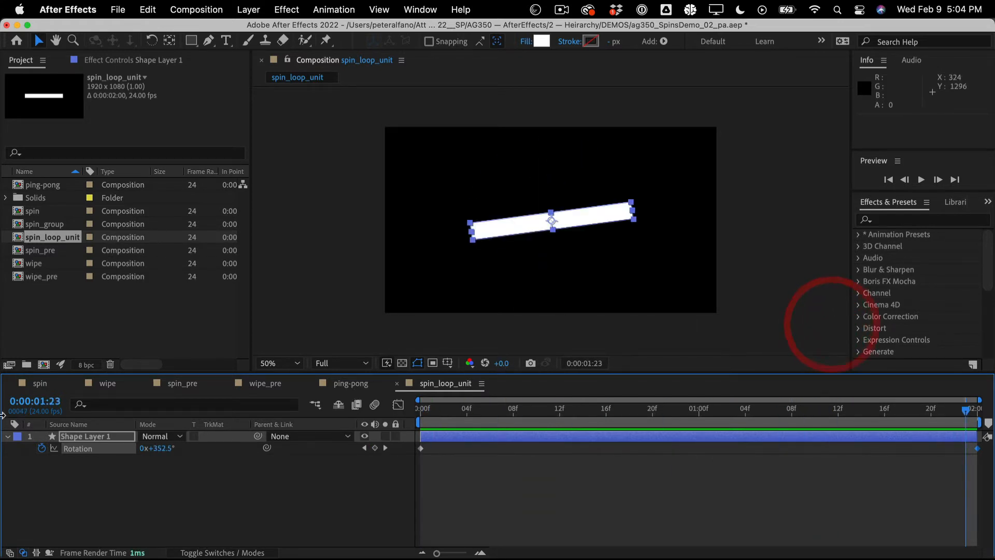
{"action": "left_click_drag", "start_coordinate": [454, 413], "coordinate": [419, 412]}
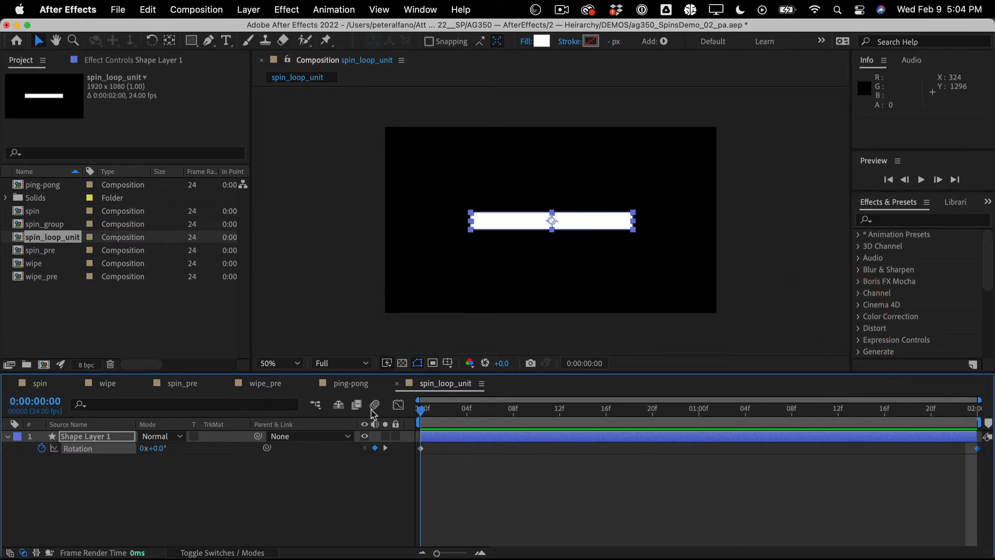
{"action": "left_click", "coordinate": [373, 405]}
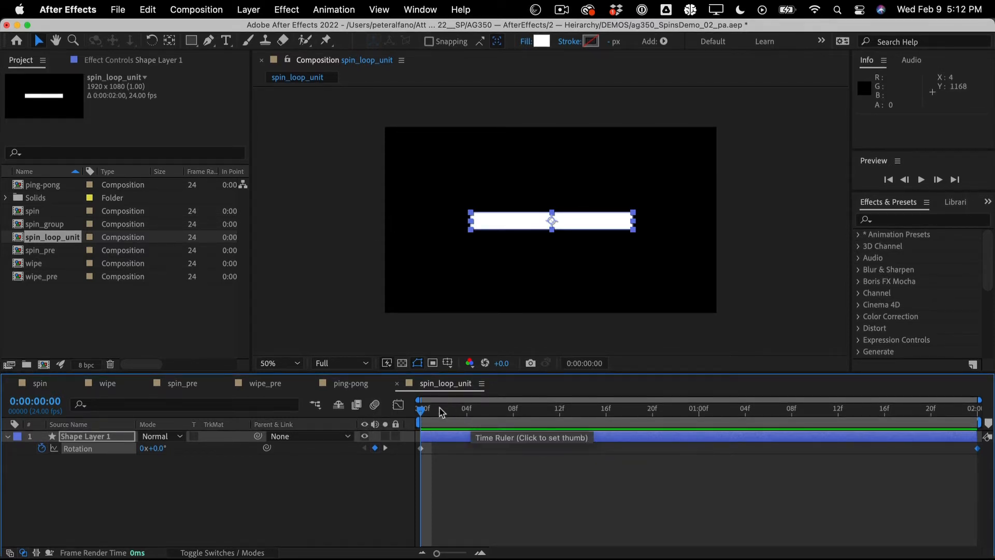
{"action": "left_click_drag", "start_coordinate": [441, 412], "coordinate": [340, 373]}
{"action": "left_click_drag", "start_coordinate": [604, 364], "coordinate": [282, 308]}
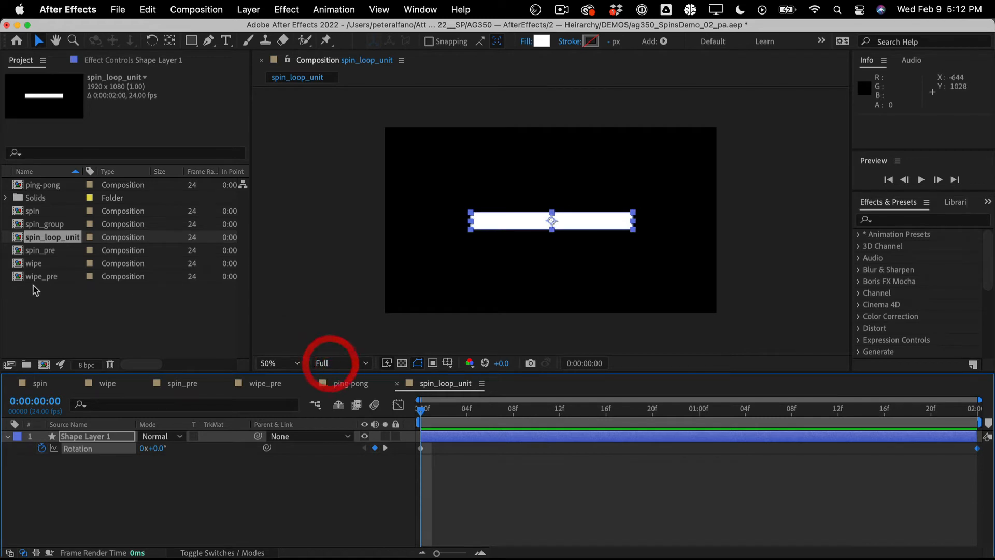
Play the spin_loop_unit composition from the first frame to check the seamless loop, and stop playback
{"action": "left_click", "coordinate": [73, 324]}
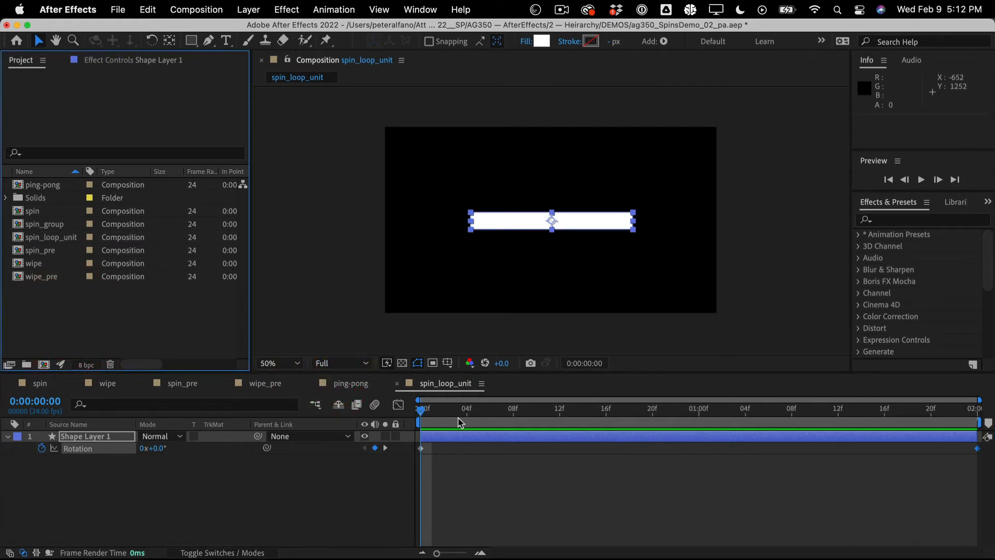
{"action": "left_click_drag", "start_coordinate": [458, 423], "coordinate": [402, 407]}
{"action": "key", "text": "space"}
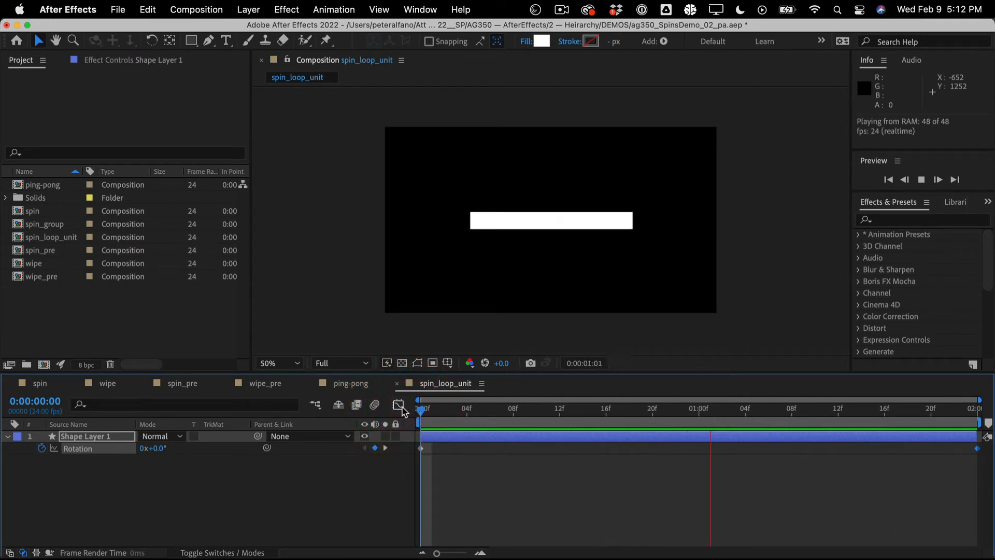
{"action": "key", "text": "space"}
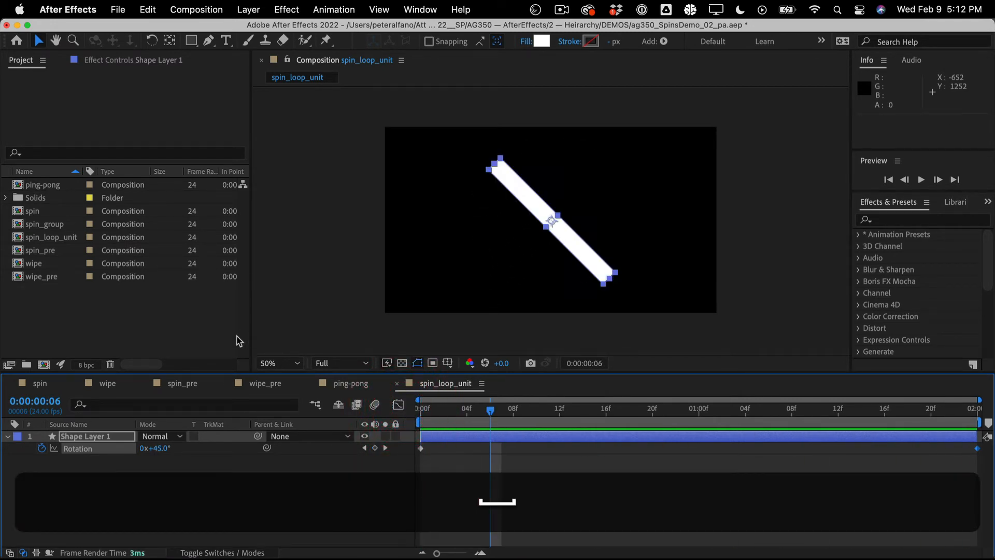
{"action": "left_click", "coordinate": [211, 340]}
Open the ping-pong composition and add Trim Paths to Shape Layer 1, showing its properties
{"action": "left_click", "coordinate": [344, 385]}
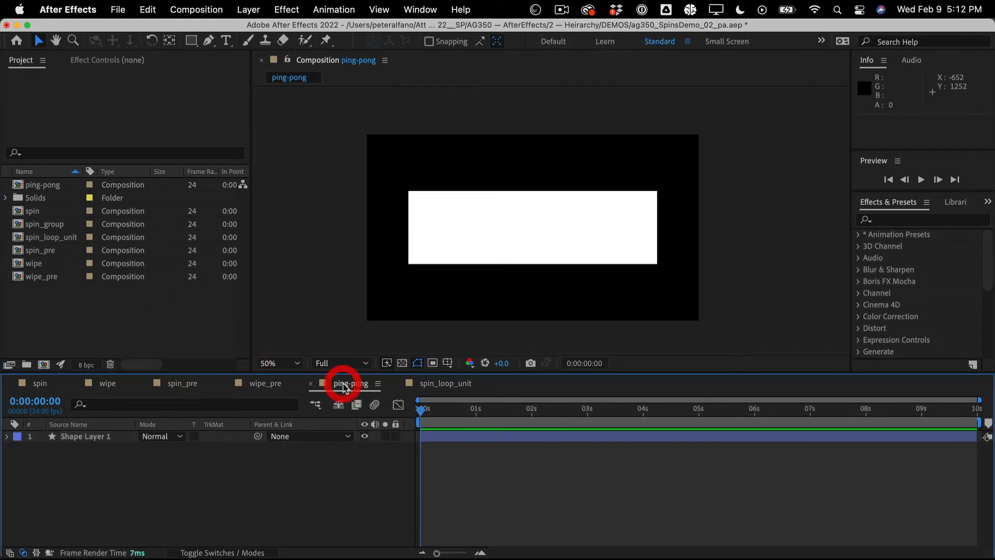
{"action": "left_click", "coordinate": [115, 436]}
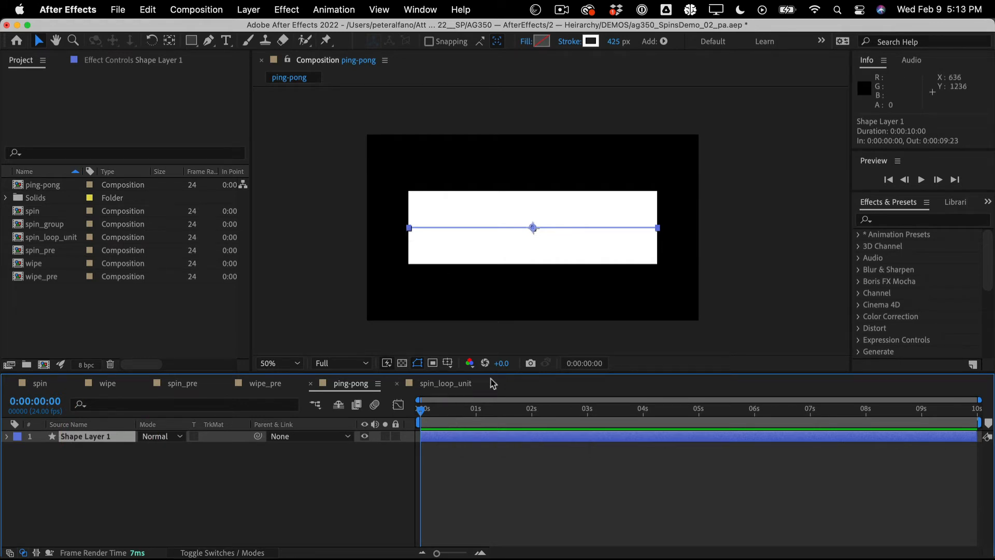
{"action": "left_click", "coordinate": [7, 437]}
{"action": "left_click", "coordinate": [77, 440]}
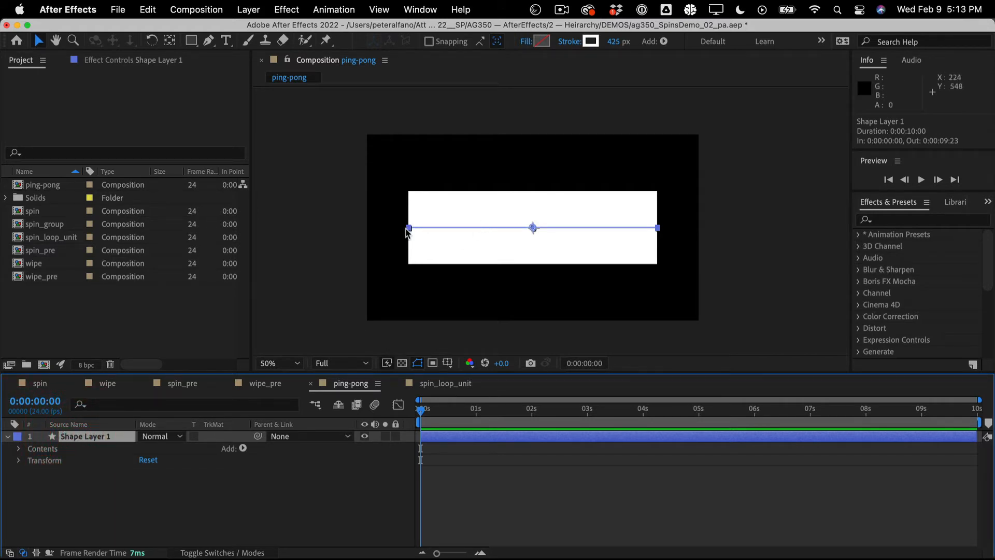
{"action": "left_click", "coordinate": [19, 449]}
{"action": "left_click", "coordinate": [19, 450]}
{"action": "left_click", "coordinate": [243, 448]}
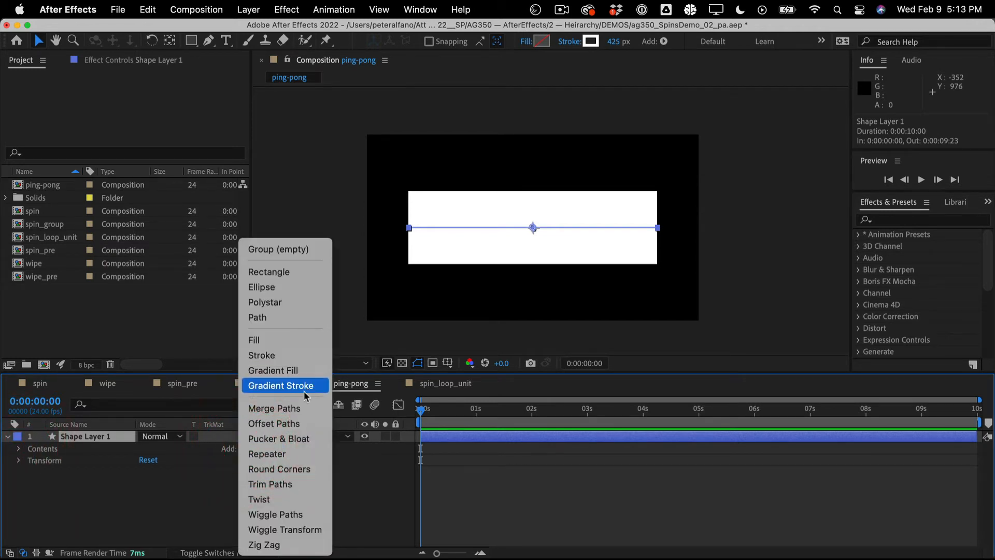
{"action": "left_click", "coordinate": [278, 484]}
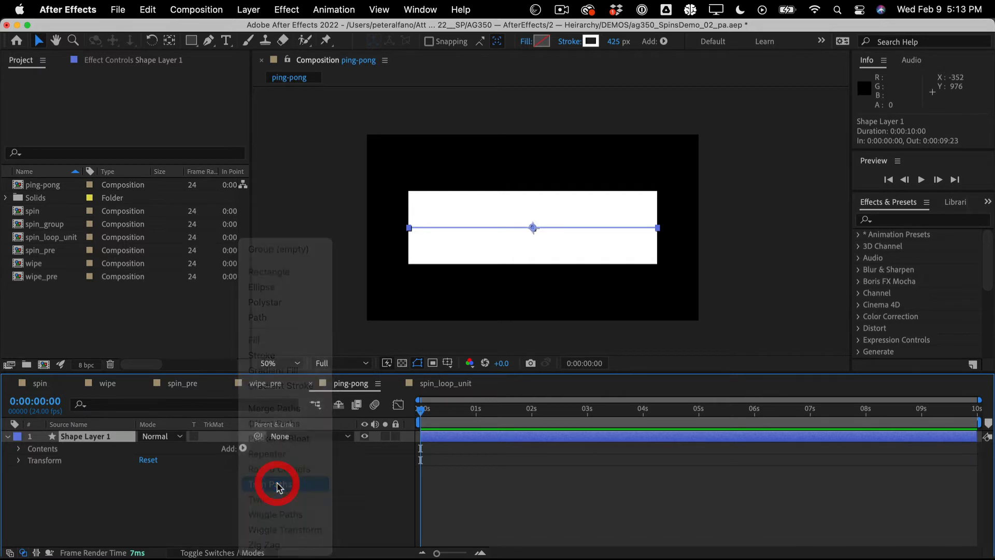
{"action": "left_click", "coordinate": [31, 472]}
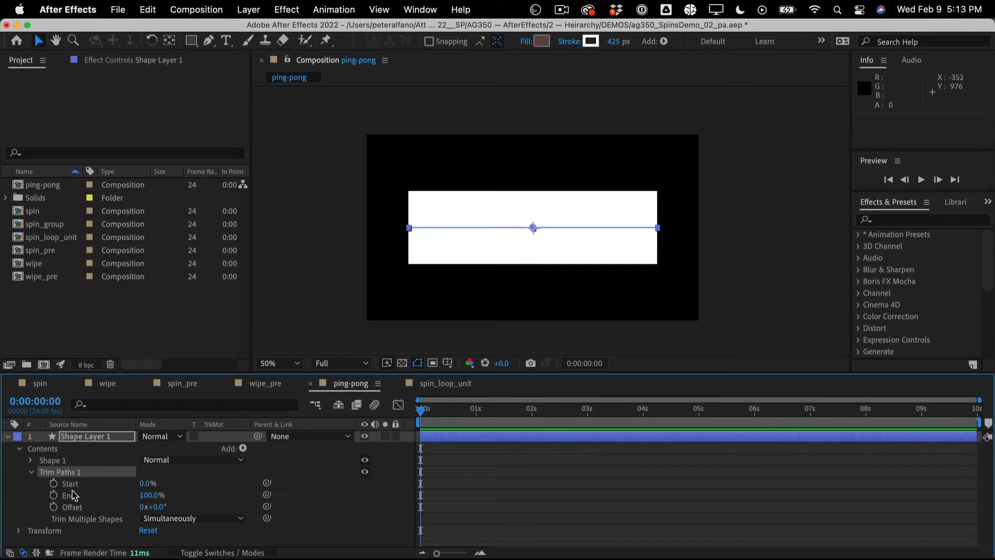
Keyframe the Trim Paths End value from 0% at 0:00:00:00 to 100% at 0:00:04:23
{"action": "left_click", "coordinate": [53, 496]}
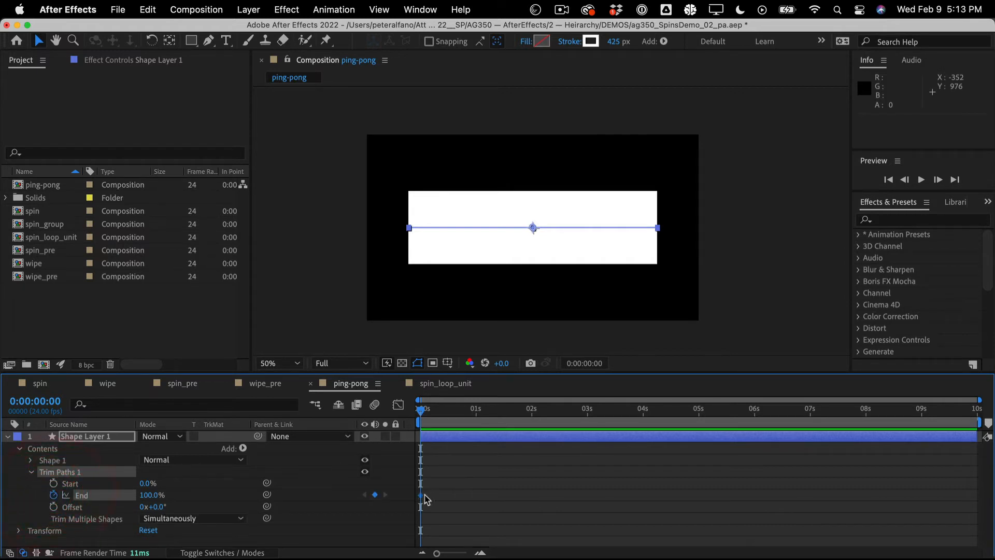
{"action": "left_click_drag", "start_coordinate": [422, 496], "coordinate": [683, 493]}
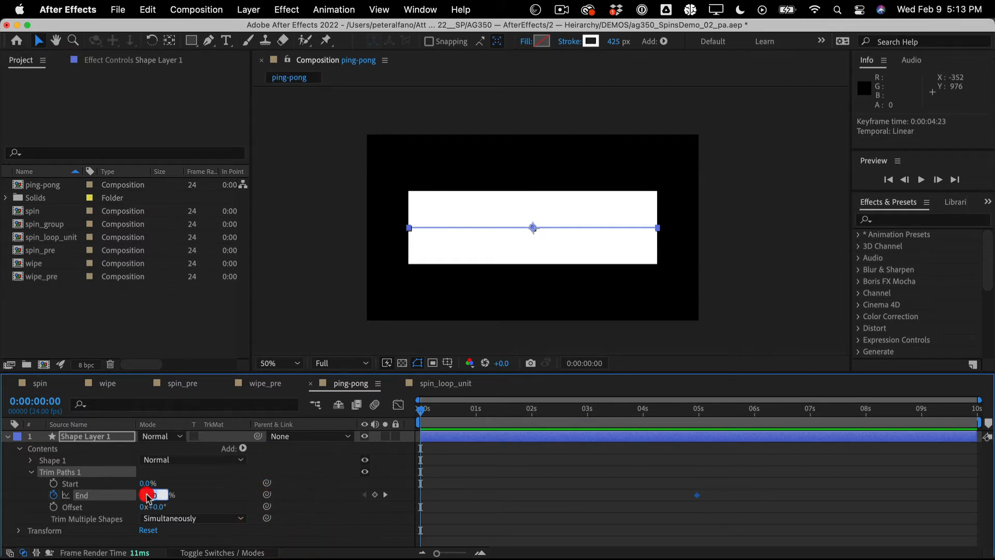
{"action": "type", "text": "0"}
{"action": "key", "text": "Return"}
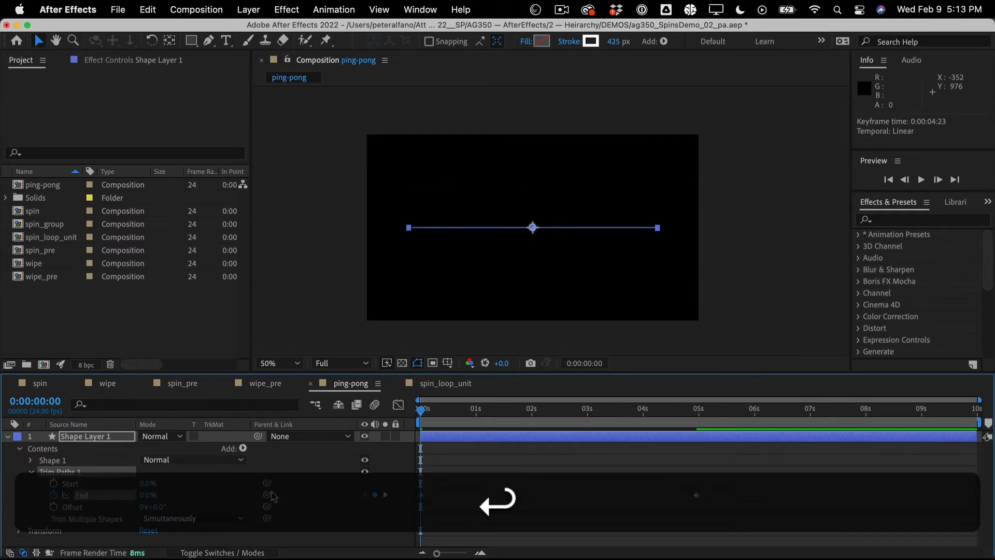
Scrub through the wipe-on and move the 100% End keyframe to 0:00:02:00
{"action": "left_click_drag", "start_coordinate": [424, 408], "coordinate": [705, 408]}
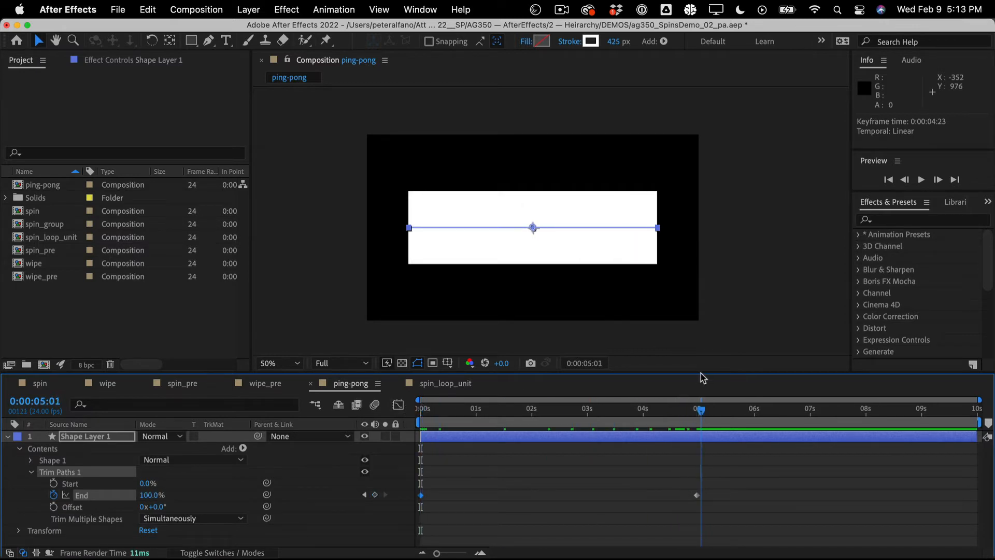
{"action": "key", "text": "Page_Up"}
{"action": "left_click", "coordinate": [699, 374]}
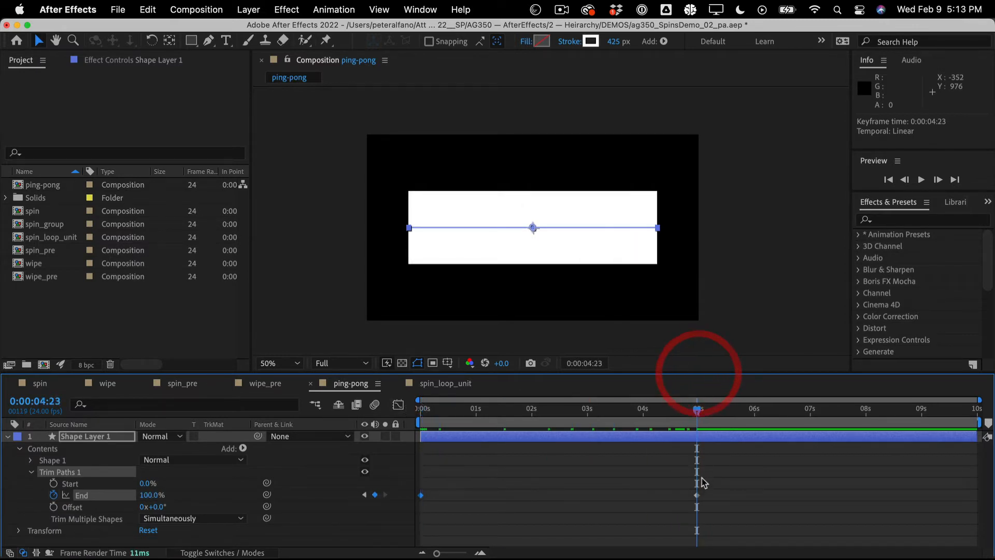
{"action": "left_click_drag", "start_coordinate": [698, 493], "coordinate": [532, 496]}
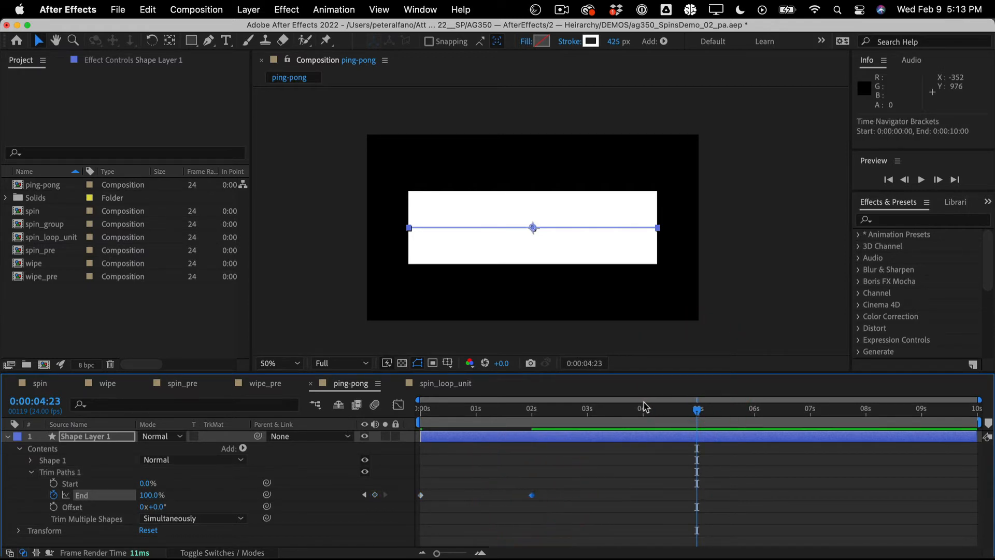
Add a third Trim Paths End keyframe of 0% at 0:00:04:00
{"action": "left_click", "coordinate": [641, 404]}
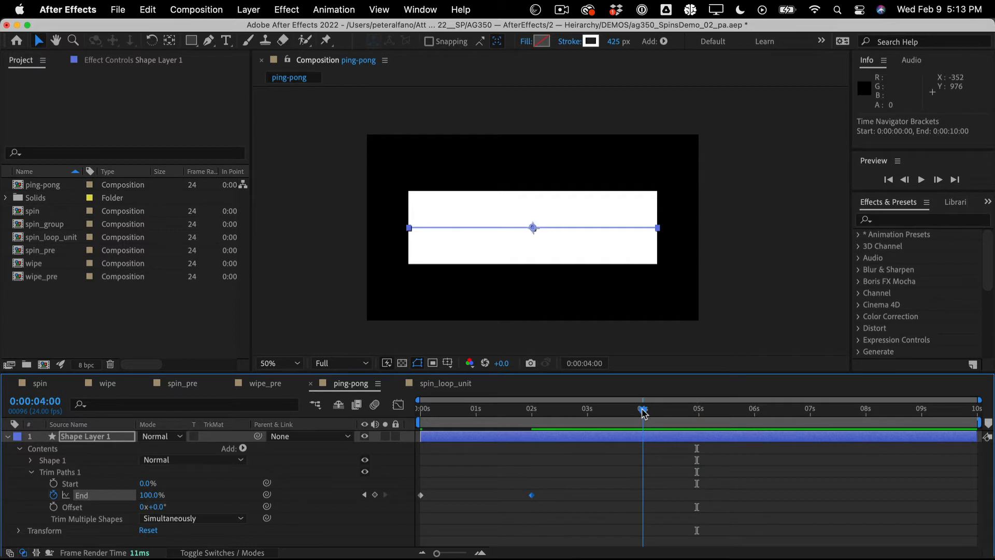
{"action": "left_click", "coordinate": [642, 410]}
{"action": "left_click", "coordinate": [149, 496]}
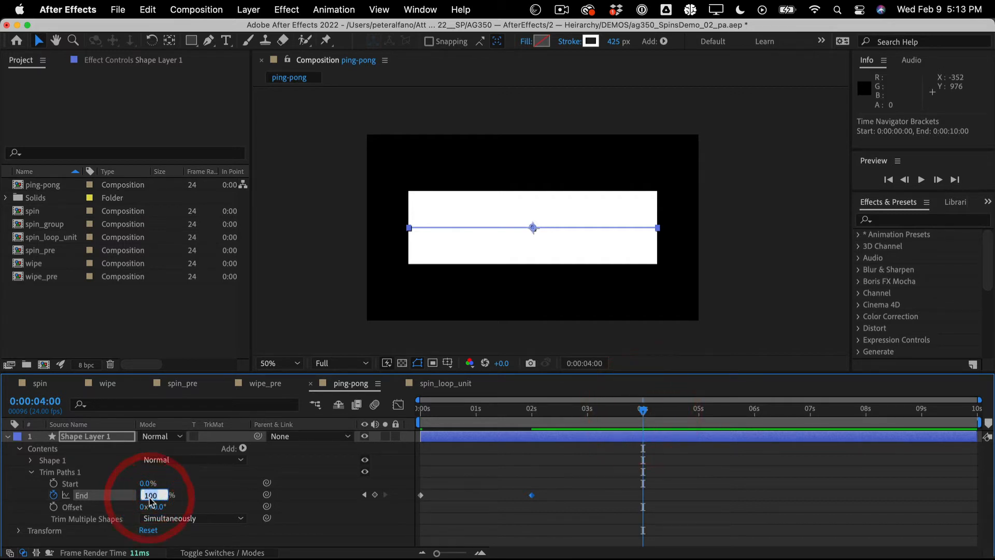
{"action": "type", "text": "0"}
{"action": "key", "text": "Return"}
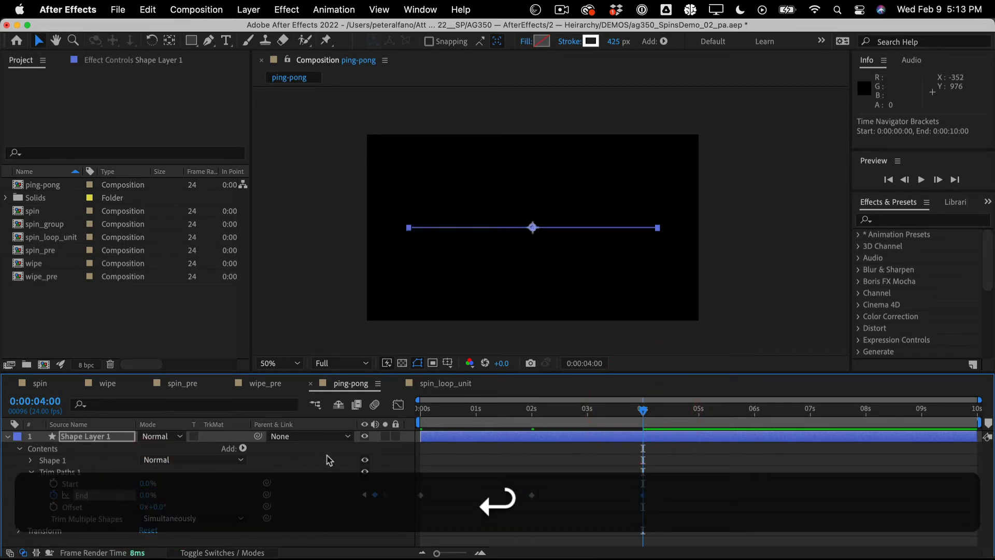
End the work area at 0:00:04:00 and preview the wipe on and off from the first frame
{"action": "left_click", "coordinate": [532, 417]}
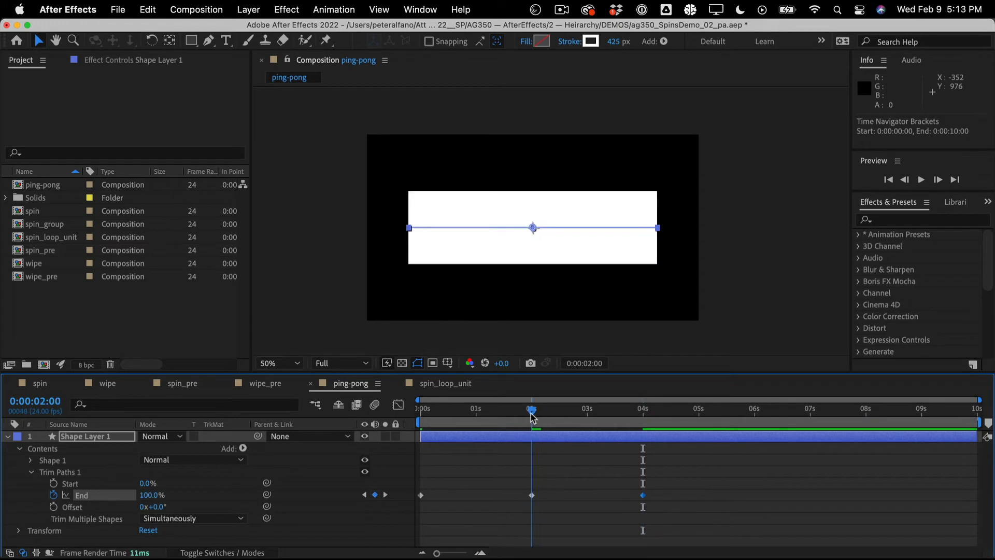
{"action": "left_click", "coordinate": [532, 414]}
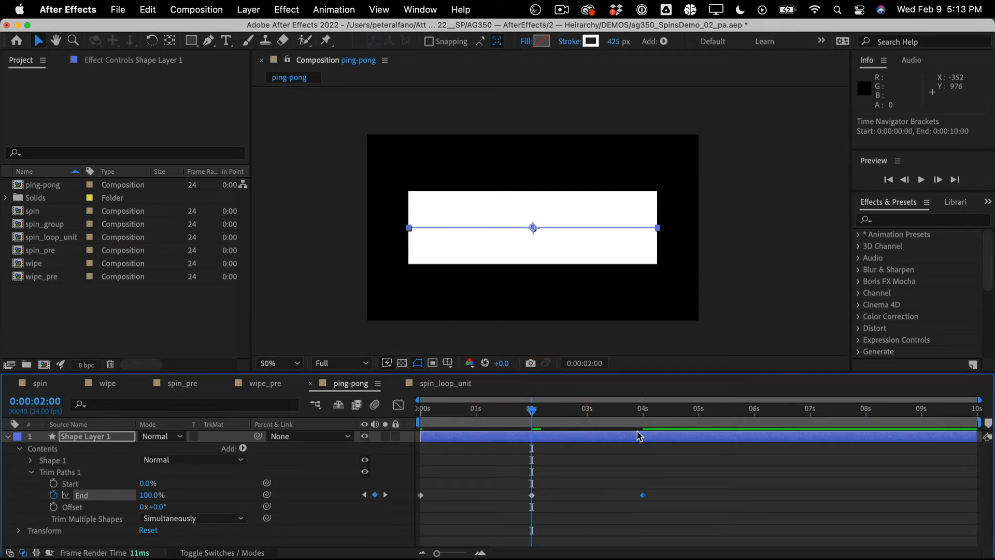
{"action": "left_click", "coordinate": [646, 414]}
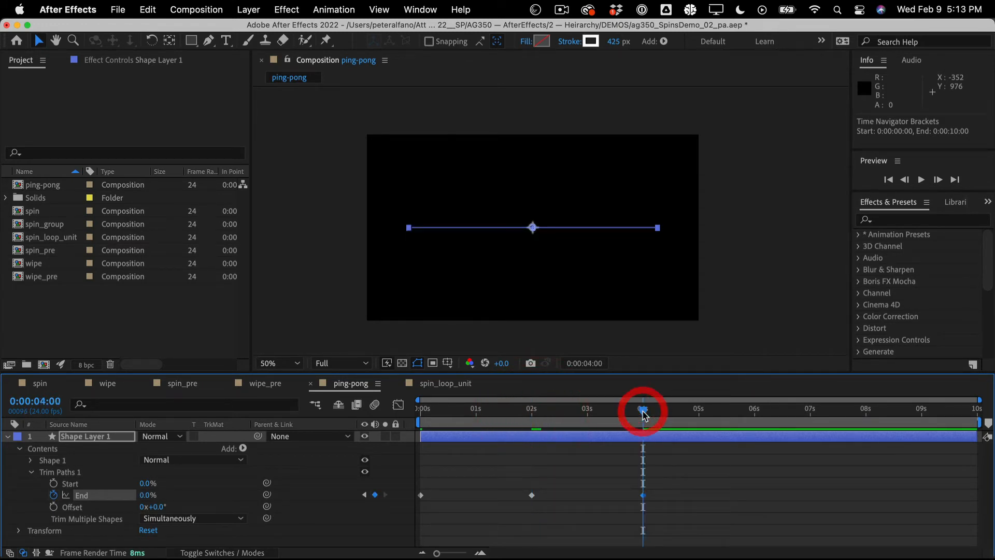
{"action": "key", "text": "n"}
{"action": "left_click_drag", "start_coordinate": [594, 408], "coordinate": [300, 413]}
{"action": "key", "text": "space"}
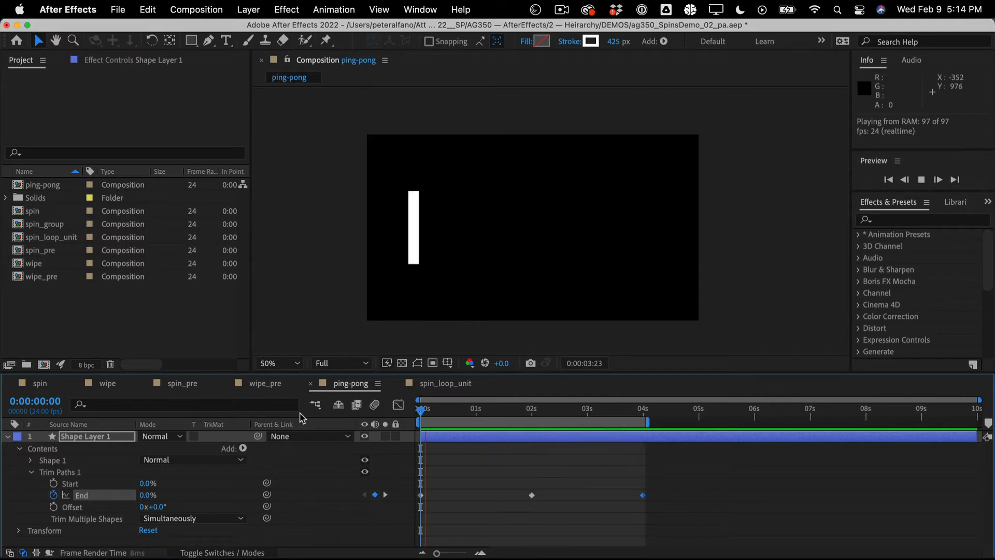
{"action": "key", "text": "space"}
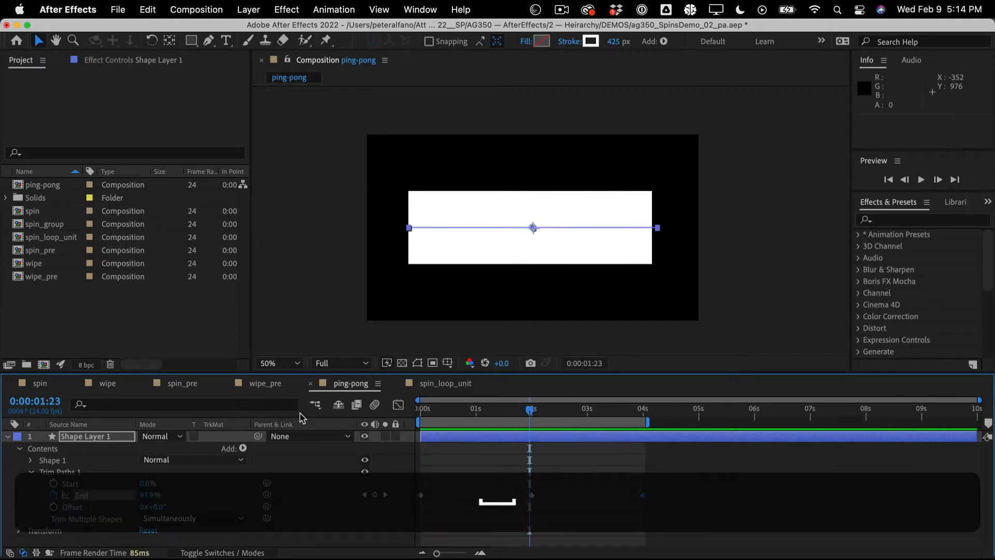
Apply Easy Ease to all three Trim Paths End keyframes and preview the eased motion from the first frame
{"action": "left_click", "coordinate": [480, 480]}
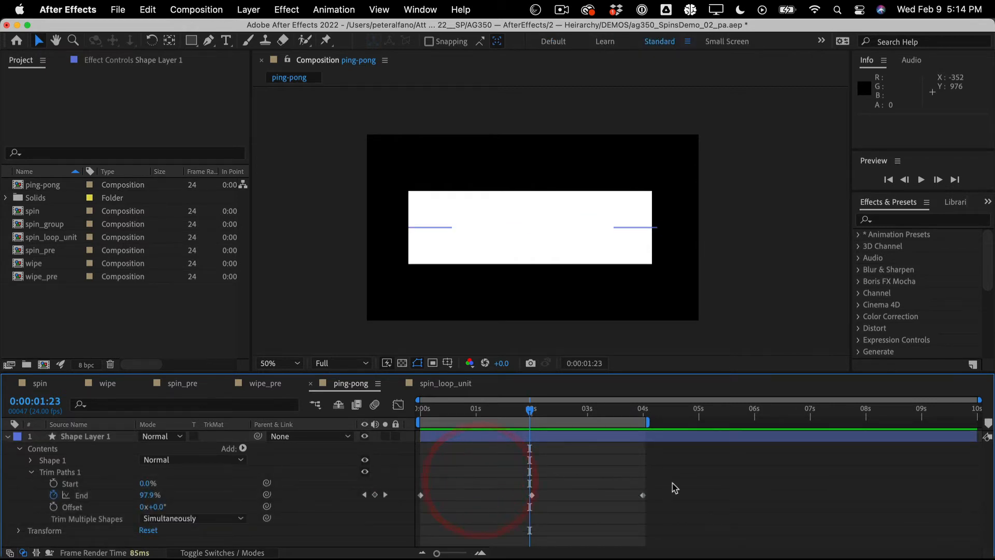
{"action": "left_click_drag", "start_coordinate": [674, 488], "coordinate": [369, 521]}
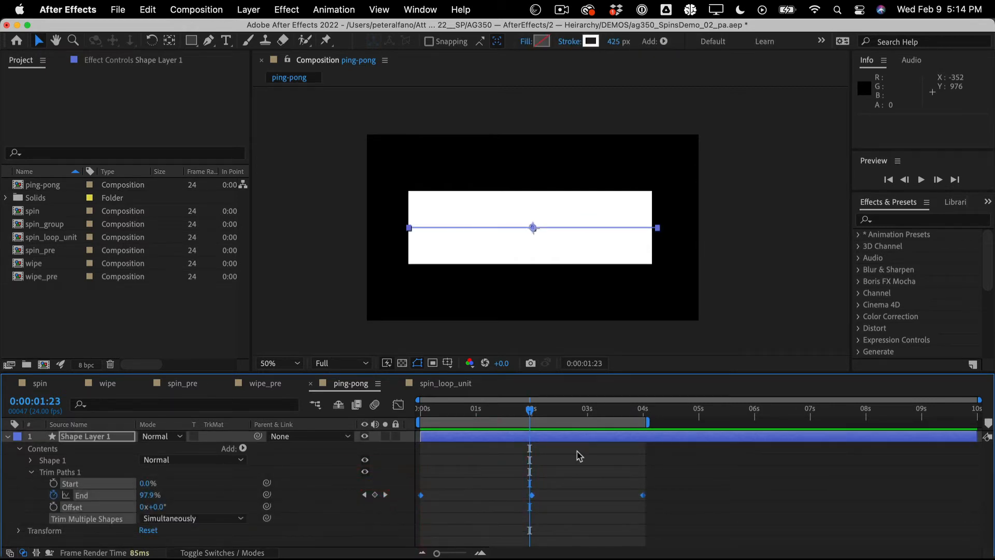
{"action": "key", "text": "F9"}
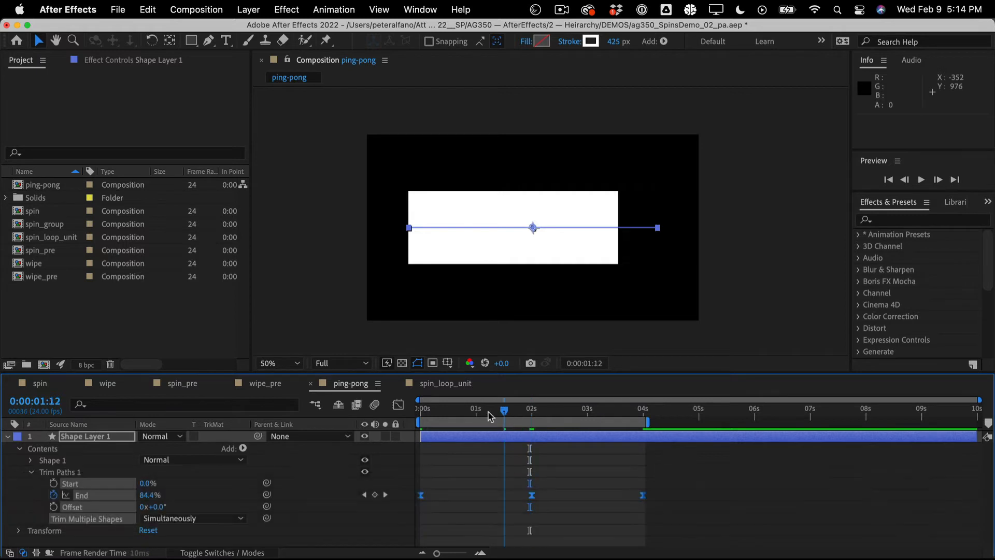
{"action": "key", "text": "space"}
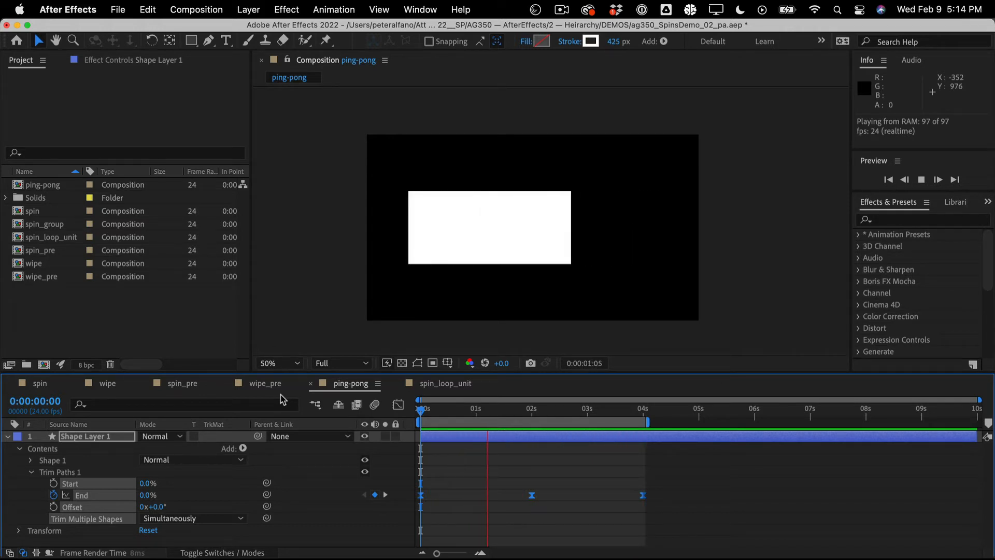
{"action": "key", "text": "space"}
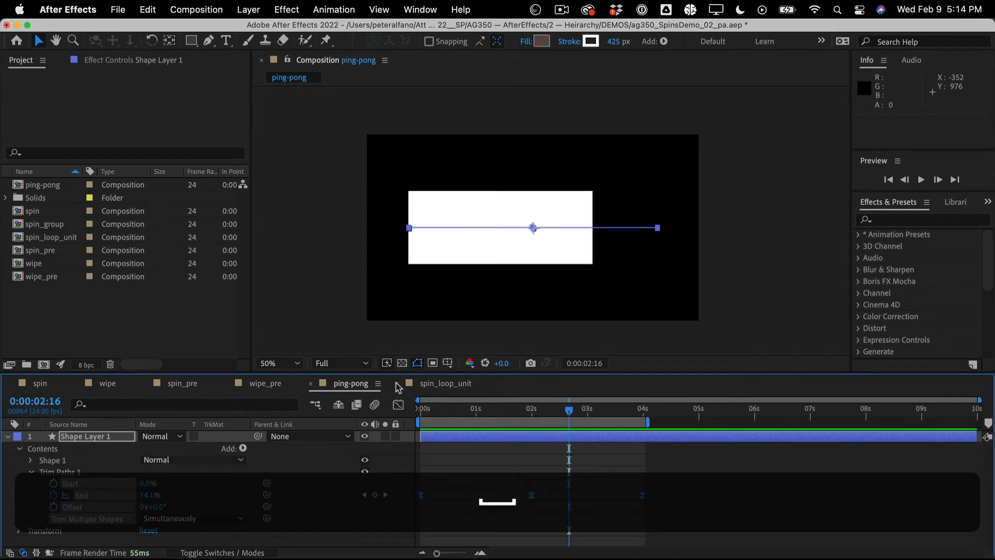
Convert the End keyframes back to linear and delete the one at 0:00:04:00
{"action": "left_click", "coordinate": [531, 411]}
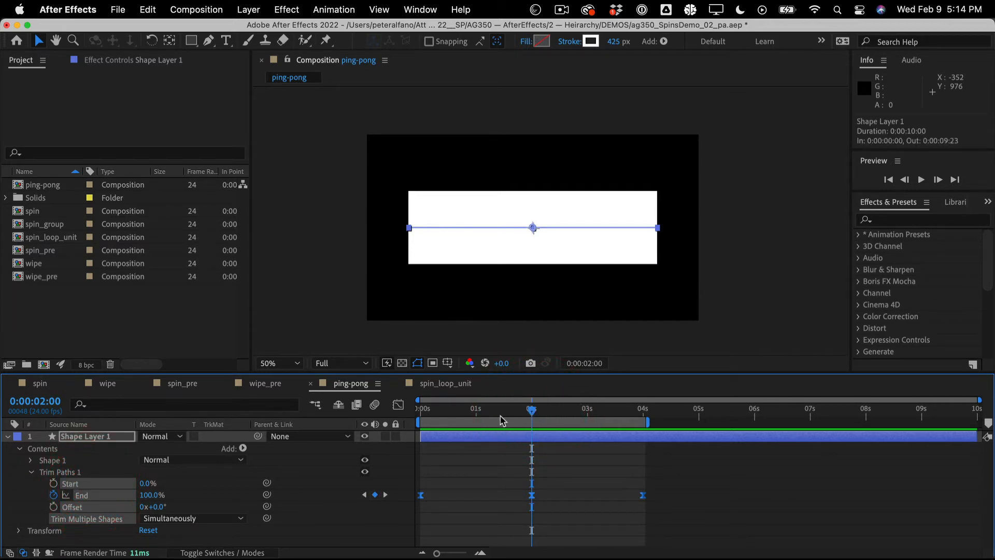
{"action": "mouse_move", "coordinate": [501, 416]}
{"action": "left_mouse_down"}
{"action": "mouse_move", "coordinate": [405, 408]}
{"action": "mouse_move", "coordinate": [529, 391]}
{"action": "left_mouse_up"}
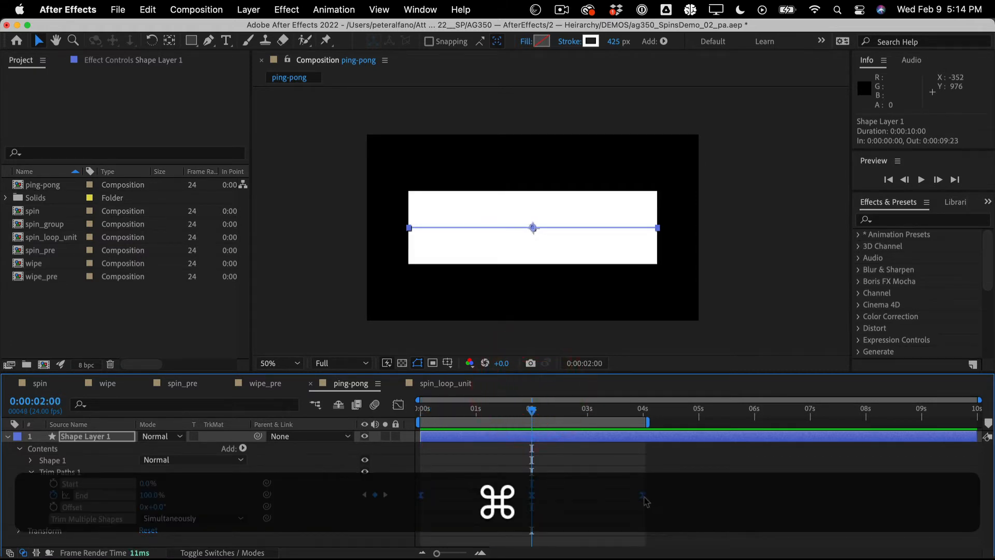
{"action": "left_click", "coordinate": [422, 501], "text": "super"}
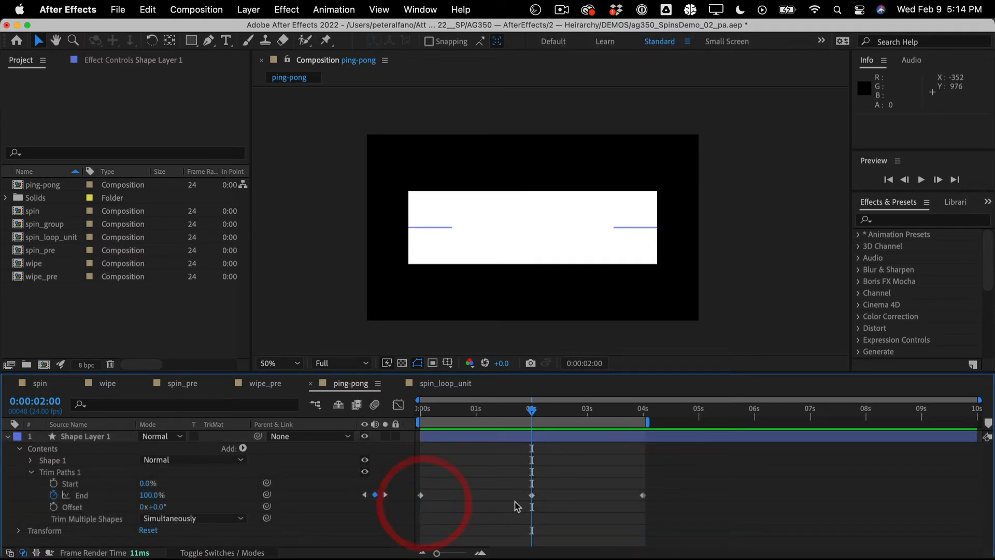
{"action": "left_click", "coordinate": [683, 533]}
{"action": "key", "text": "BackSpace"}
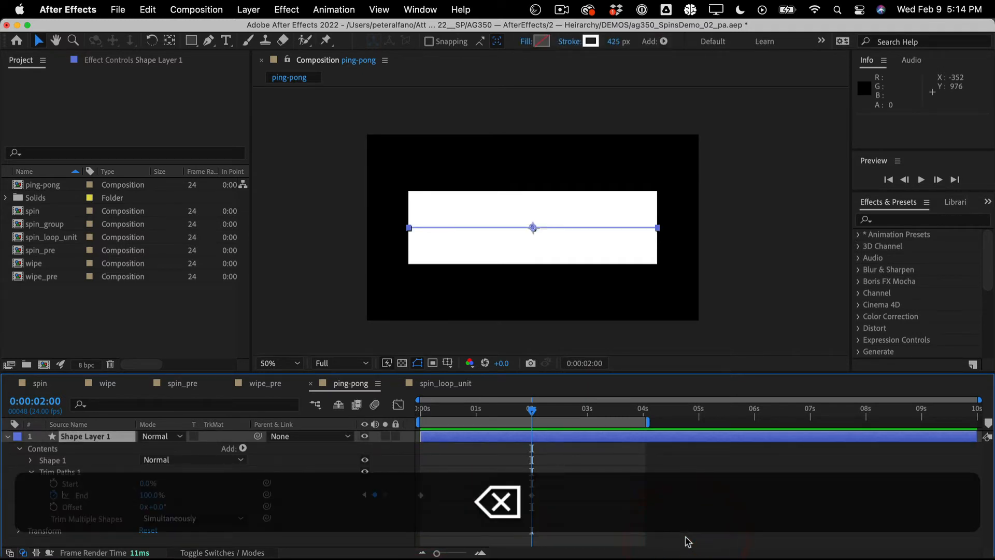
Keyframe the Trim Paths Start from 0% at 0:00:01:16 to 100% at 0:00:04:00
{"action": "left_click_drag", "start_coordinate": [528, 412], "coordinate": [512, 411]}
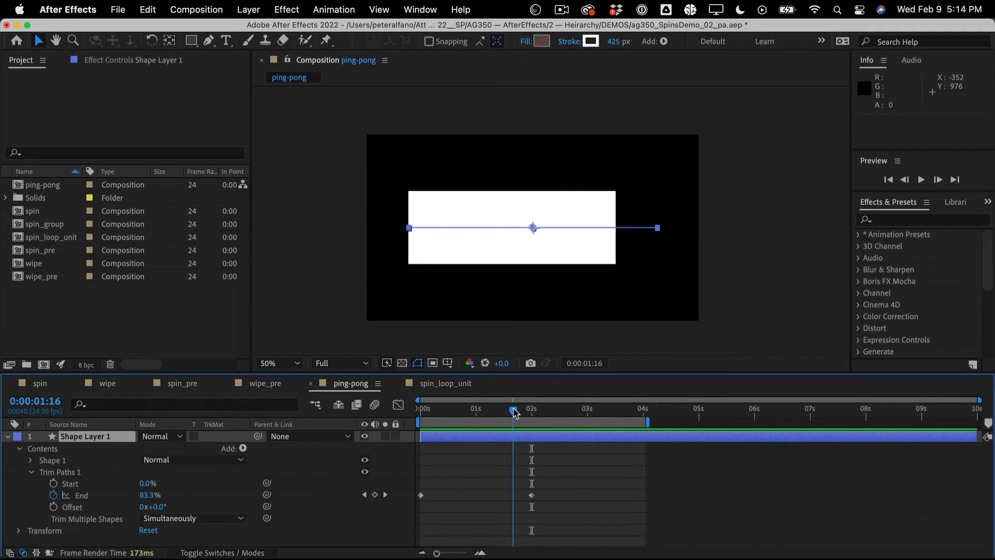
{"action": "left_click", "coordinate": [53, 483]}
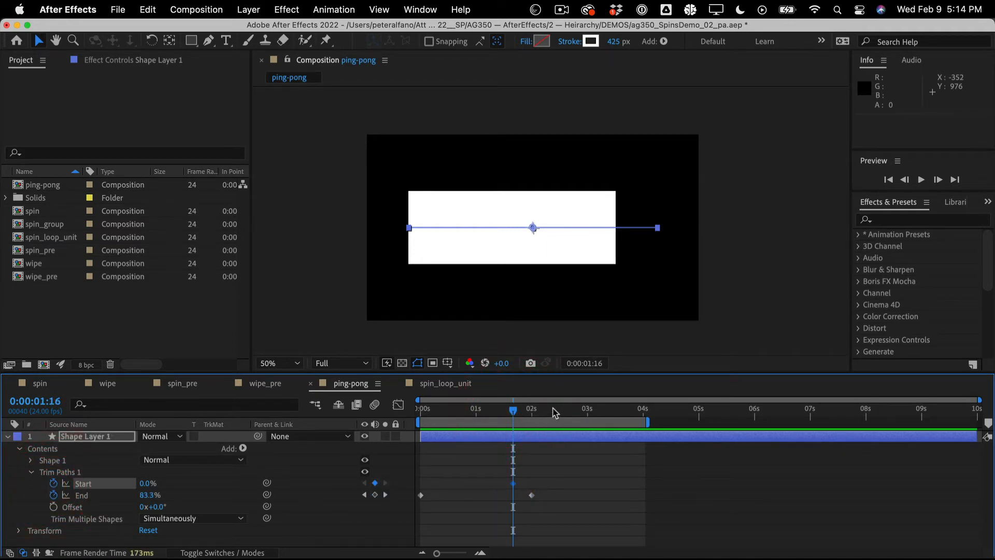
{"action": "left_click_drag", "start_coordinate": [555, 412], "coordinate": [643, 411]}
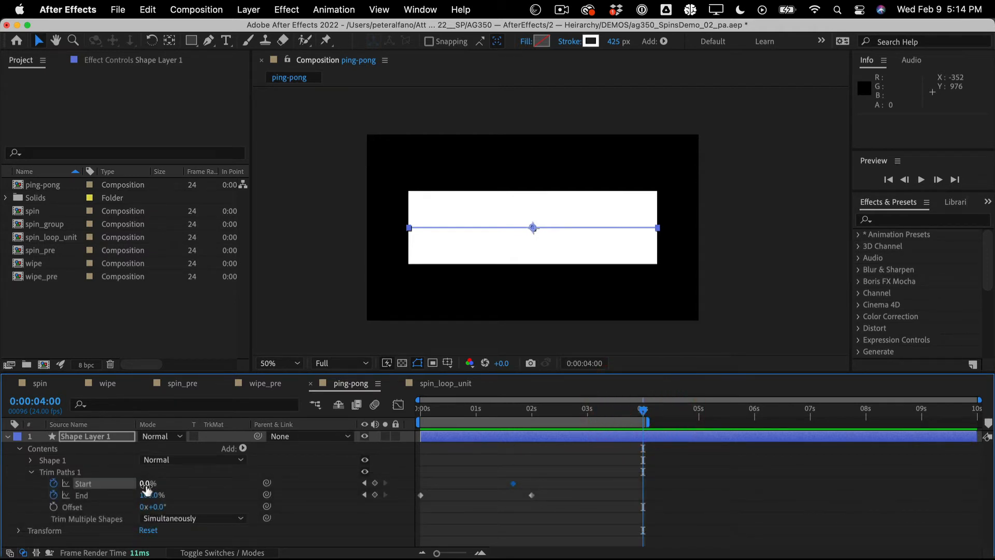
{"action": "left_click_drag", "start_coordinate": [147, 483], "coordinate": [214, 475]}
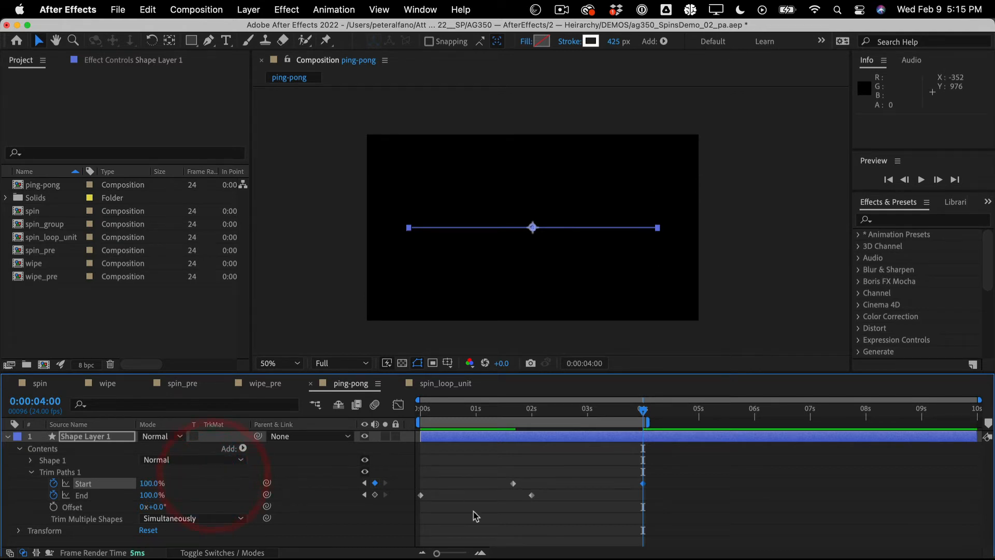
Move the second Trim Paths End keyframe to 0:00:02:02 and preview the overlapping wipe from the first frame
{"action": "left_click_drag", "start_coordinate": [531, 496], "coordinate": [537, 496]}
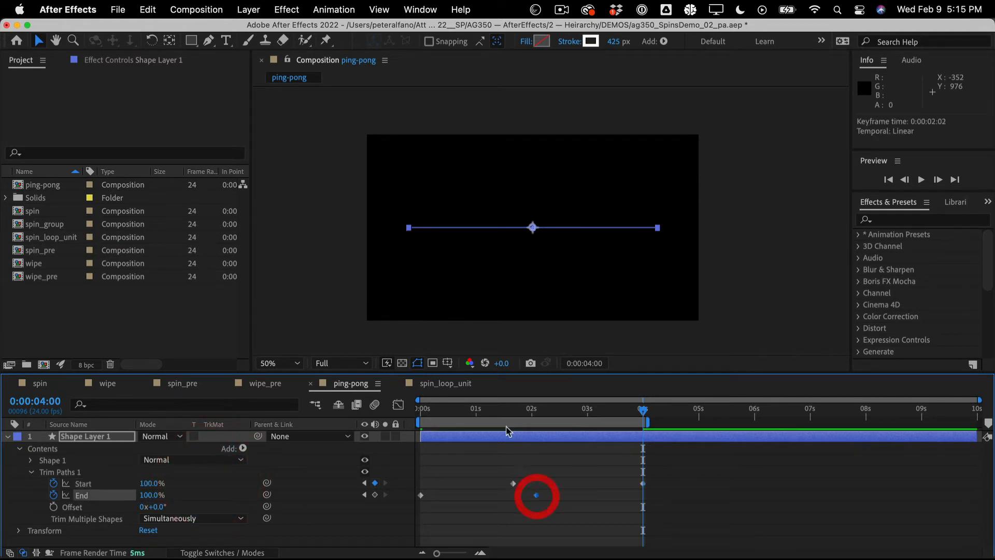
{"action": "key", "text": "space"}
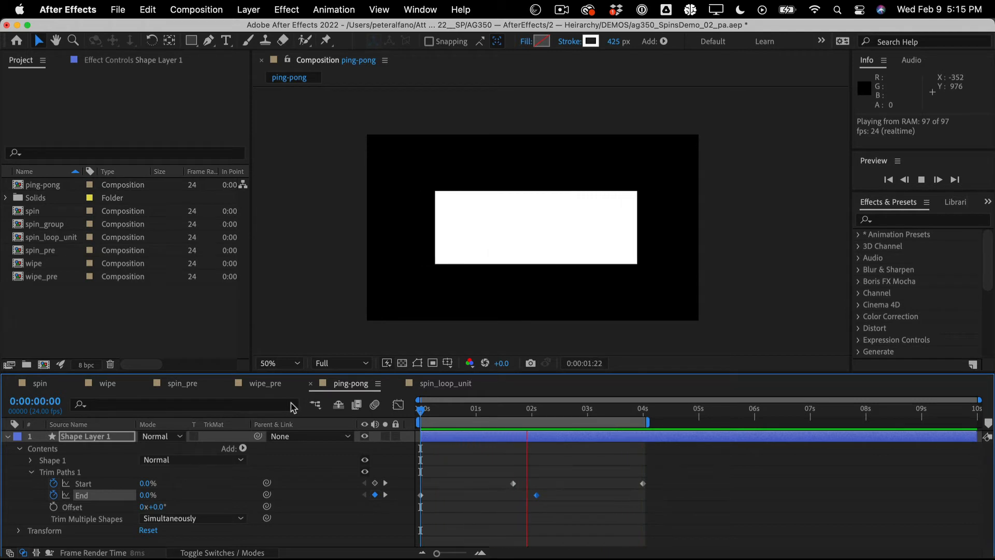
{"action": "key", "text": "space"}
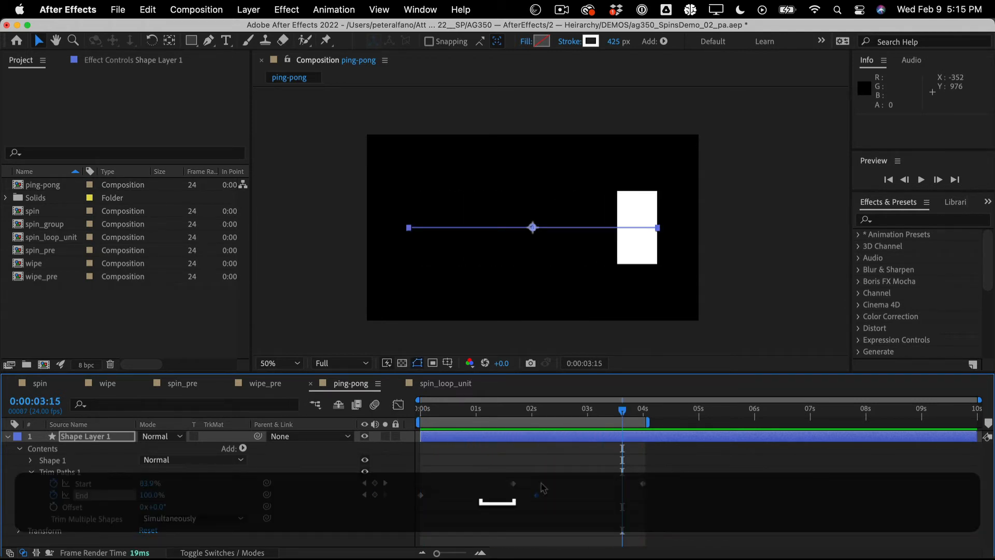
Apply Easy Ease to the first Start keyframe and the second End keyframe, and preview the wipe from the first frame
{"action": "left_click", "coordinate": [563, 541]}
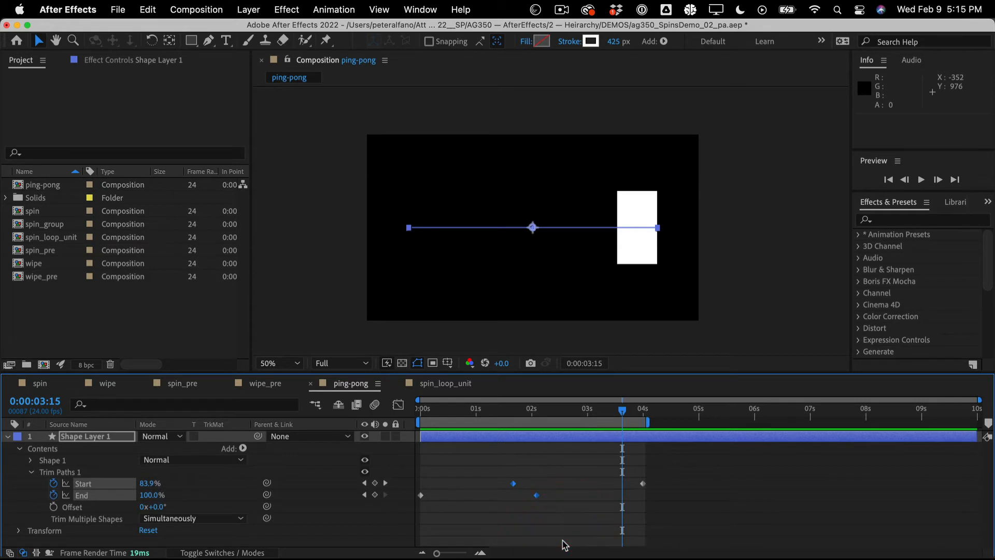
{"action": "key", "text": "F9"}
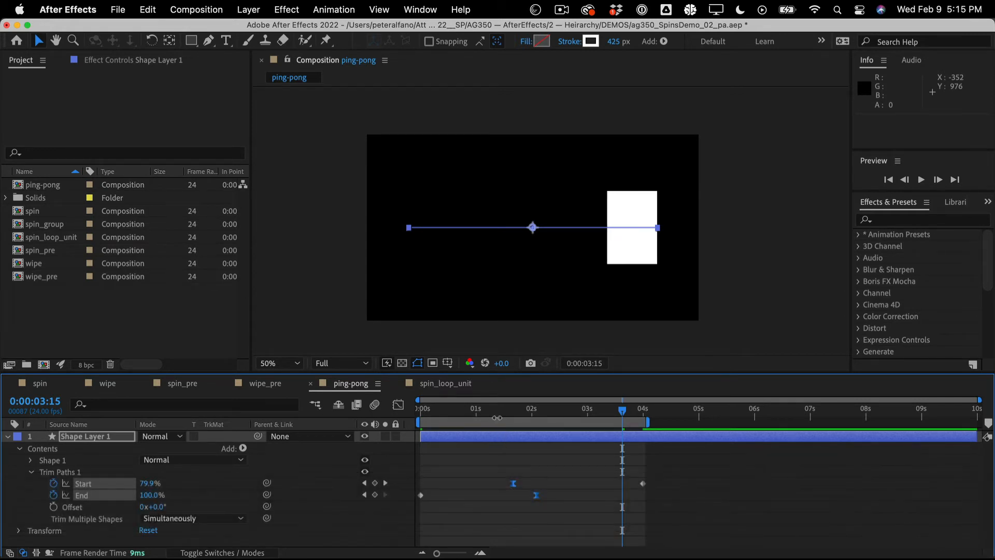
{"action": "left_click", "coordinate": [344, 382]}
{"action": "key", "text": "space"}
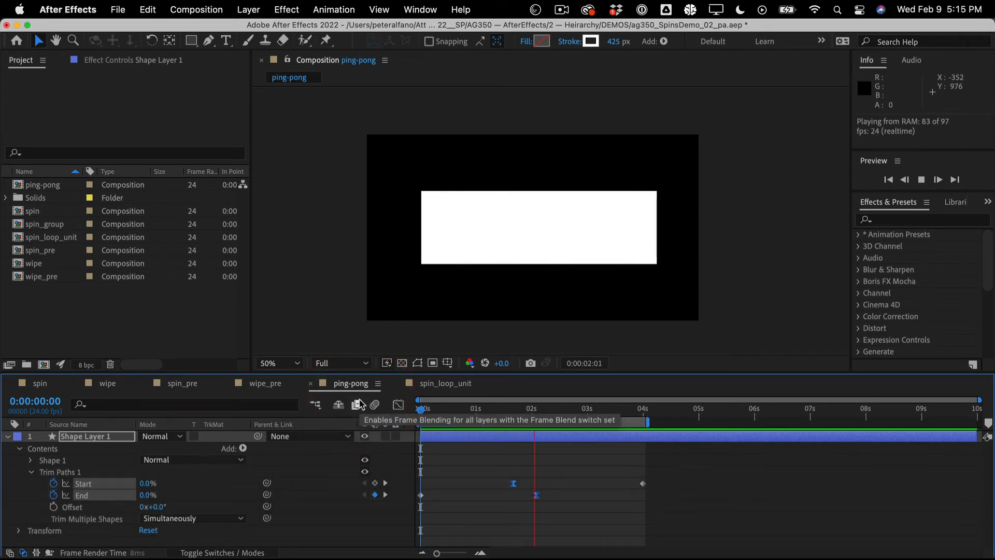
{"action": "key", "text": "space"}
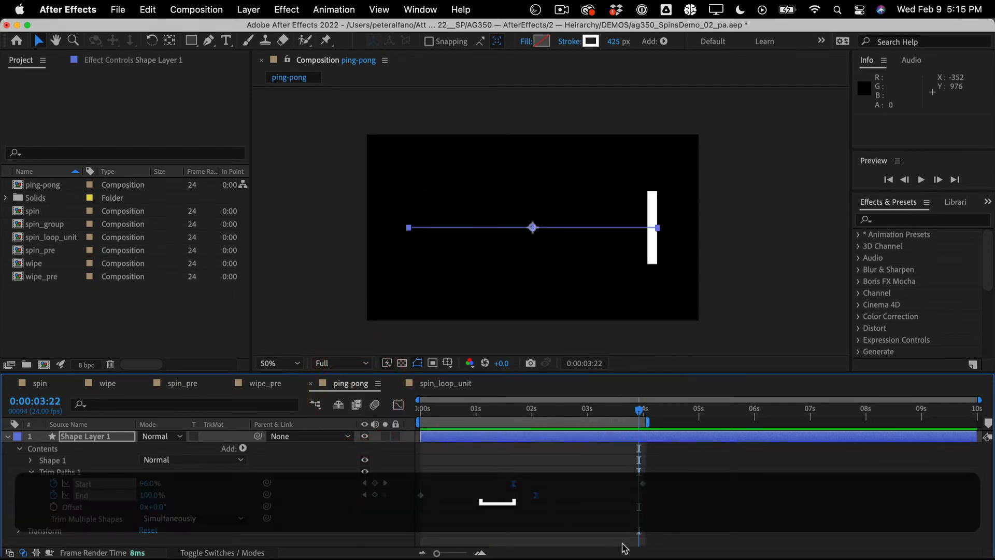
Move the eased End keyframe to 0:00:02:07, preview the wipe from the first frame and inspect the frame at 0:00:02:07
{"action": "left_click", "coordinate": [588, 511]}
{"action": "left_click_drag", "start_coordinate": [537, 499], "coordinate": [550, 501]}
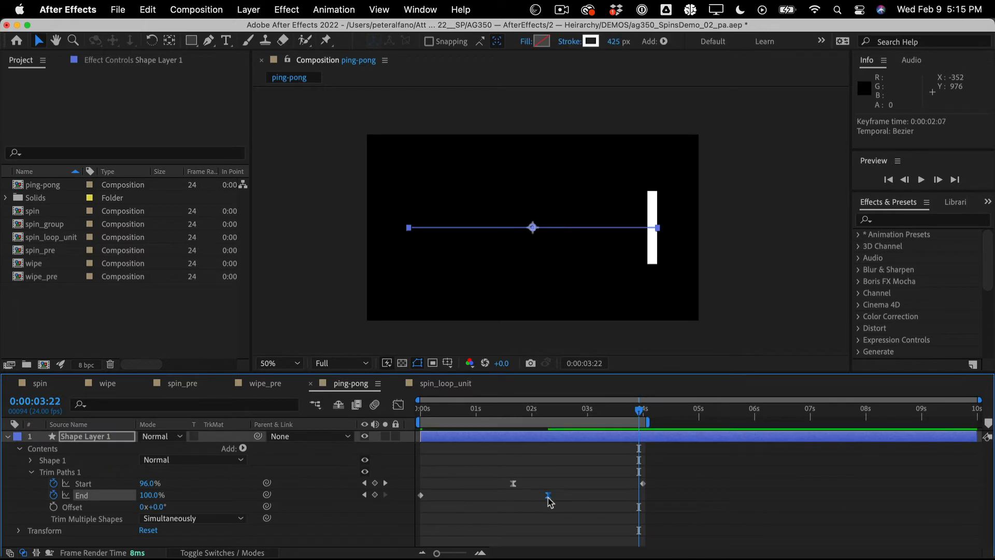
{"action": "left_click", "coordinate": [334, 386]}
{"action": "key", "text": "space"}
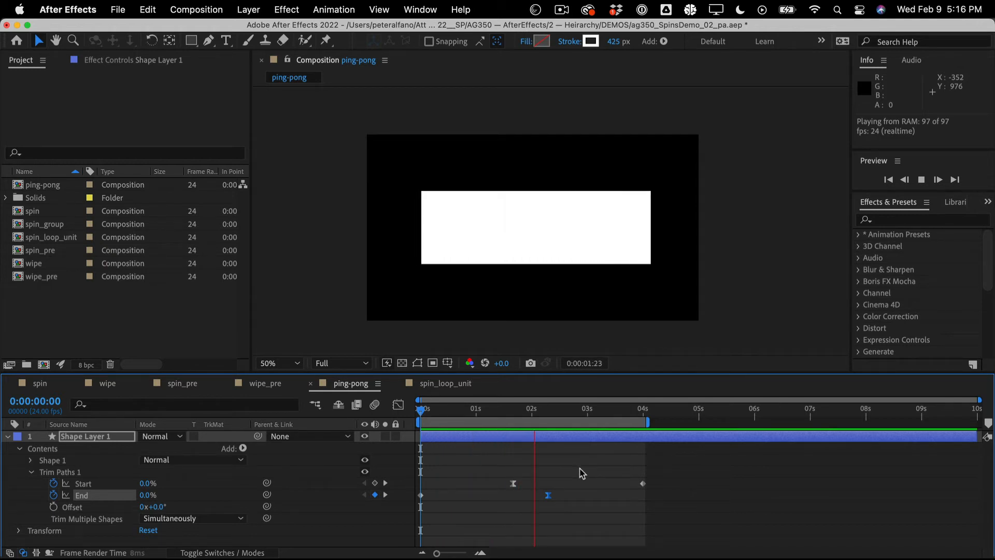
{"action": "left_click_drag", "start_coordinate": [555, 415], "coordinate": [549, 416]}
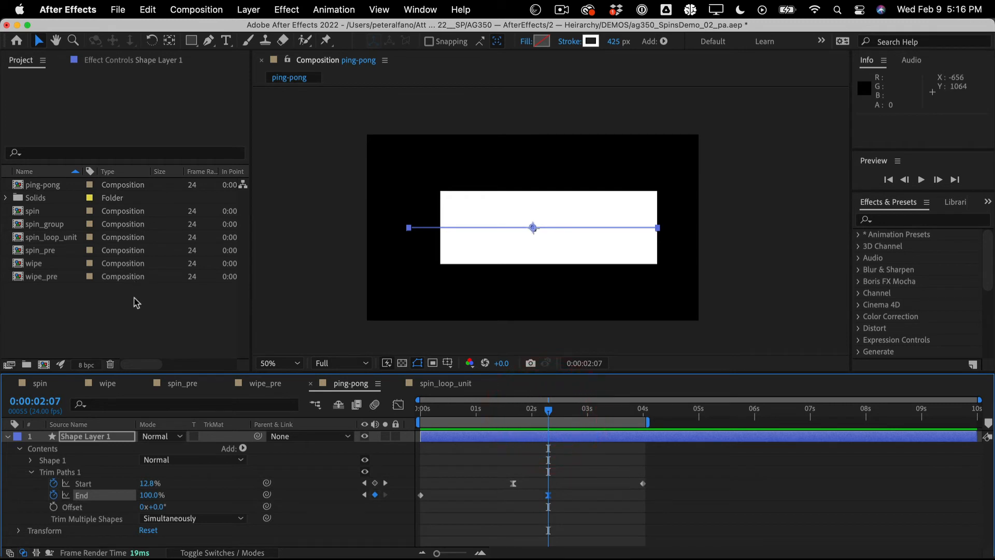
Hide Shape Layer 1, collapse its properties and deselect it
{"action": "left_click", "coordinate": [135, 320]}
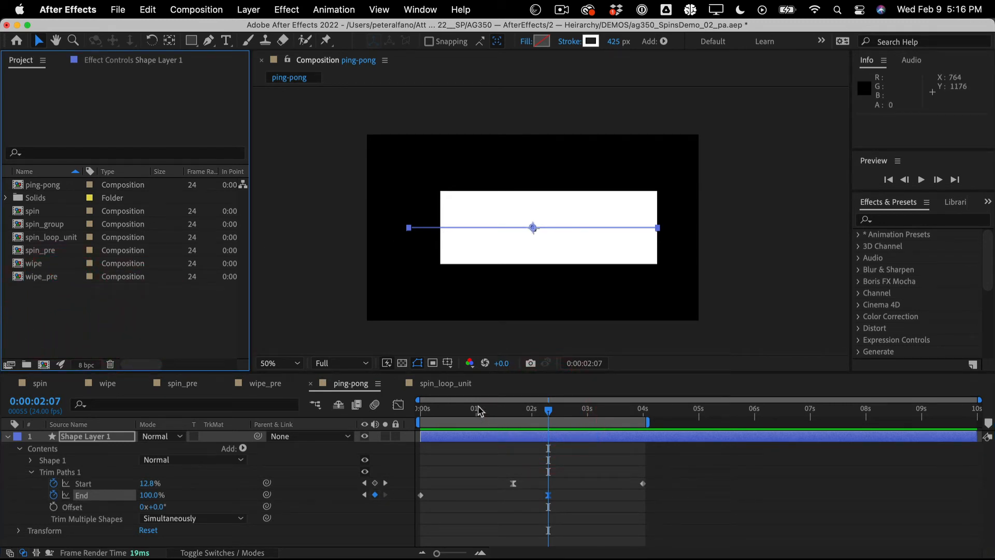
{"action": "left_click_drag", "start_coordinate": [437, 411], "coordinate": [502, 410]}
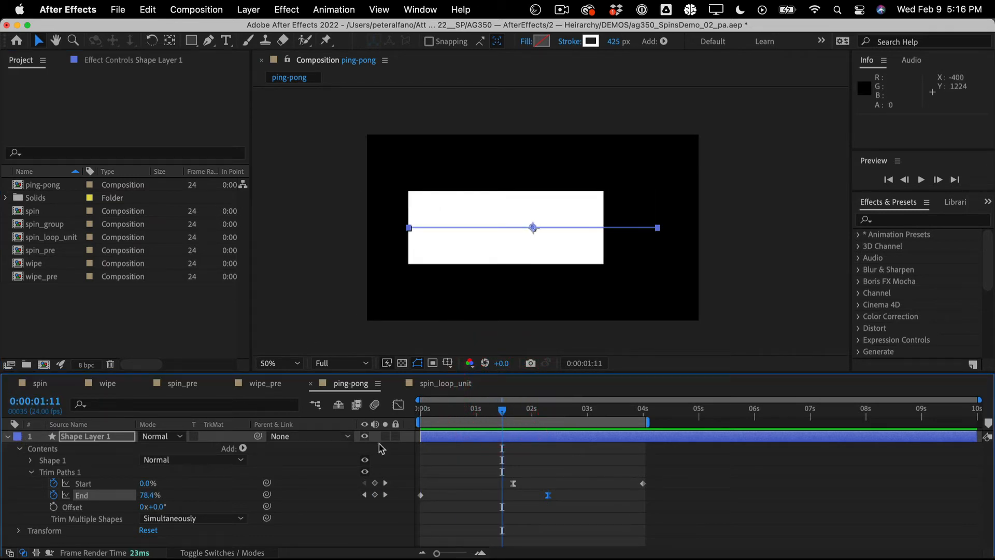
{"action": "left_click", "coordinate": [364, 436]}
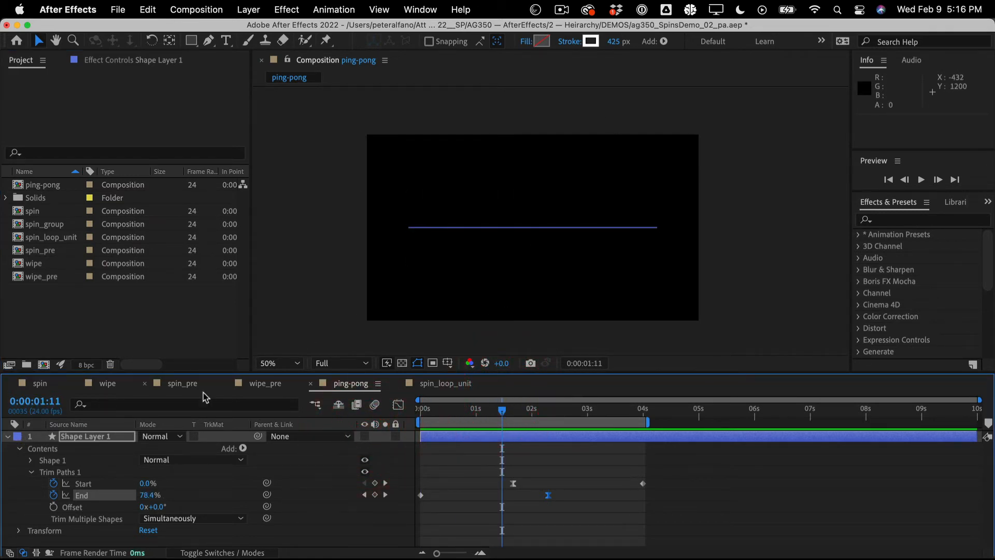
{"action": "left_click", "coordinate": [8, 438]}
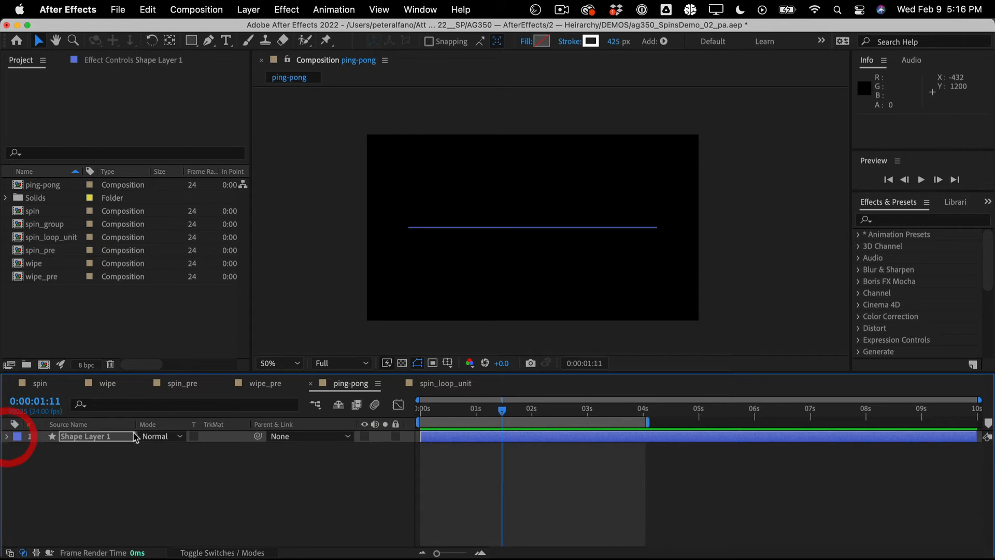
{"action": "left_click", "coordinate": [188, 504]}
Show the grid and the title/action-safe guides in the ping-pong composition, with the Rectangle tool active
{"action": "key", "text": "super+apostrophe"}
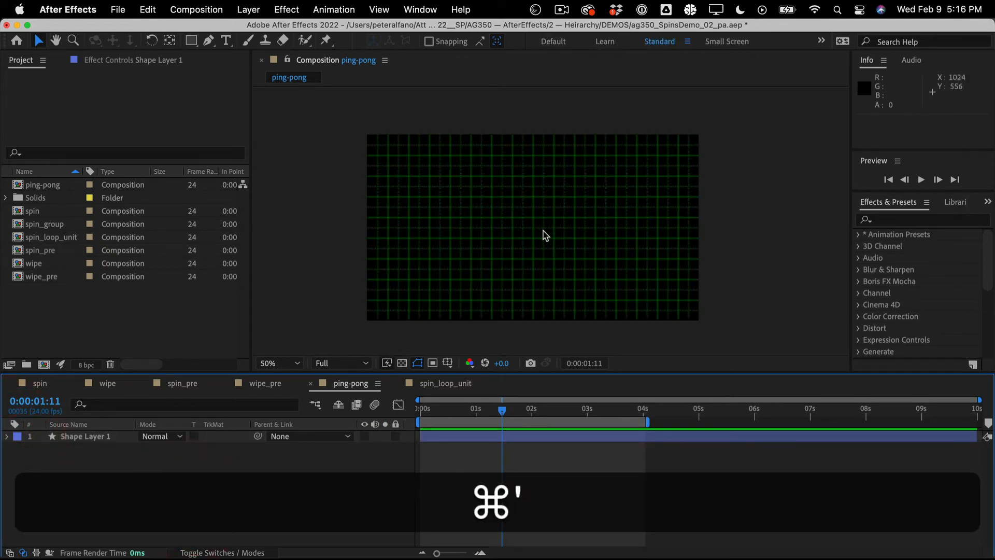
{"action": "left_click", "coordinate": [191, 43]}
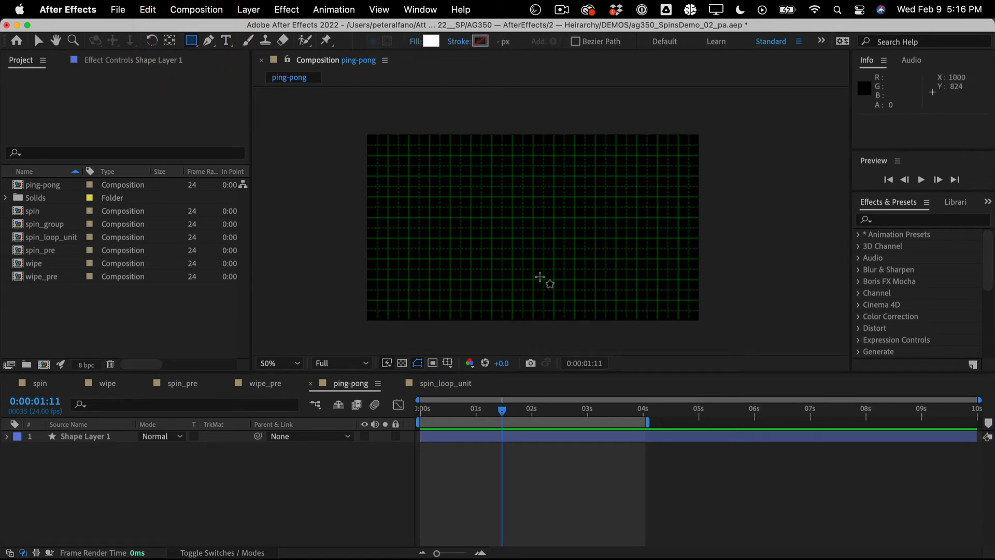
{"action": "key", "text": "apostrophe"}
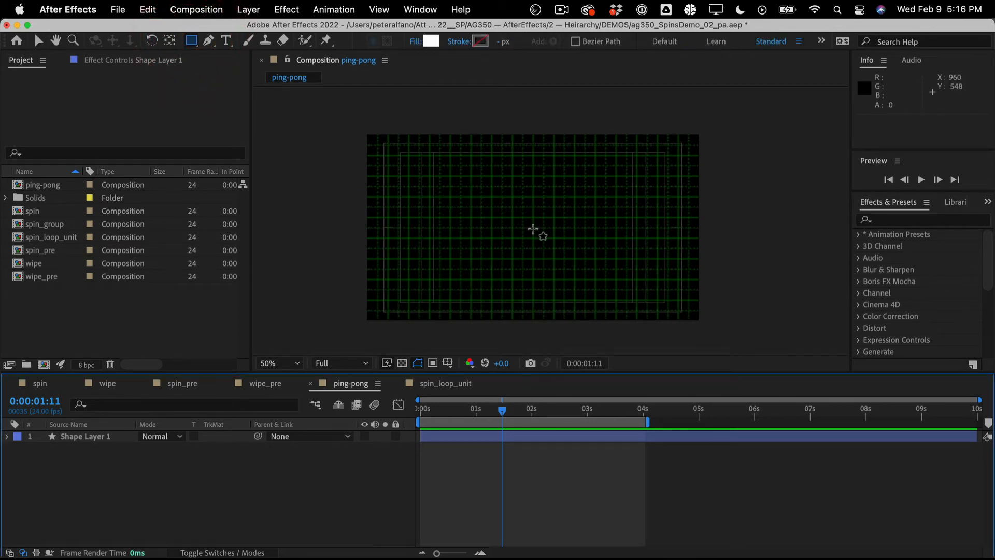
{"action": "left_click", "coordinate": [532, 228]}
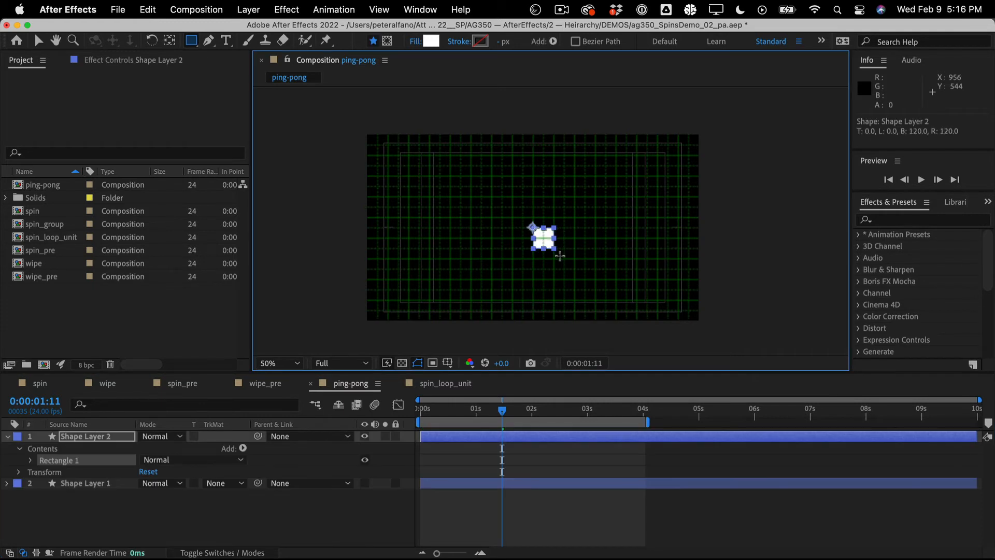
{"action": "mouse_move", "coordinate": [560, 255]}
{"action": "left_mouse_down"}
{"action": "mouse_move", "coordinate": [555, 247]}
{"action": "mouse_move", "coordinate": [589, 282]}
{"action": "mouse_move", "coordinate": [574, 269]}
{"action": "left_mouse_up"}
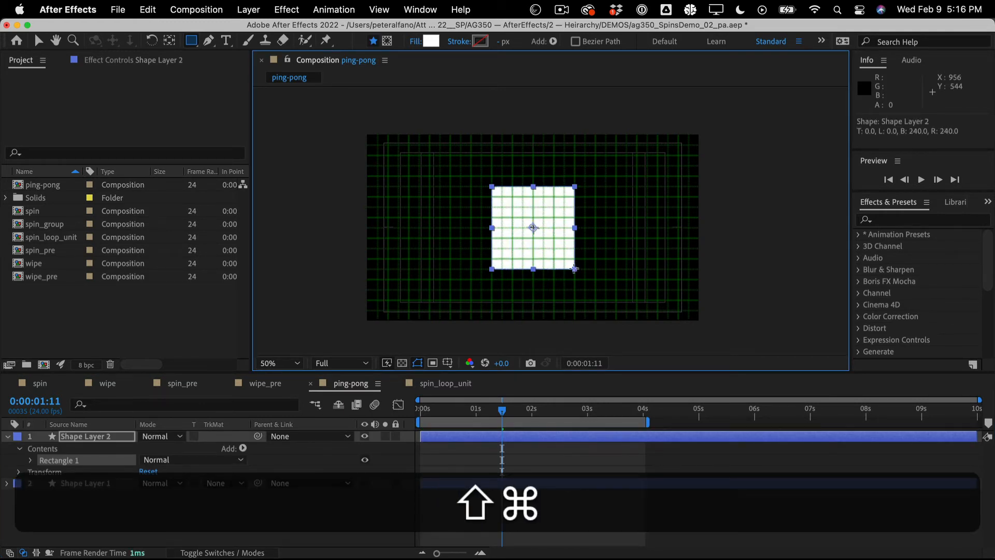
{"action": "key", "text": "super+shift+BackSpace"}
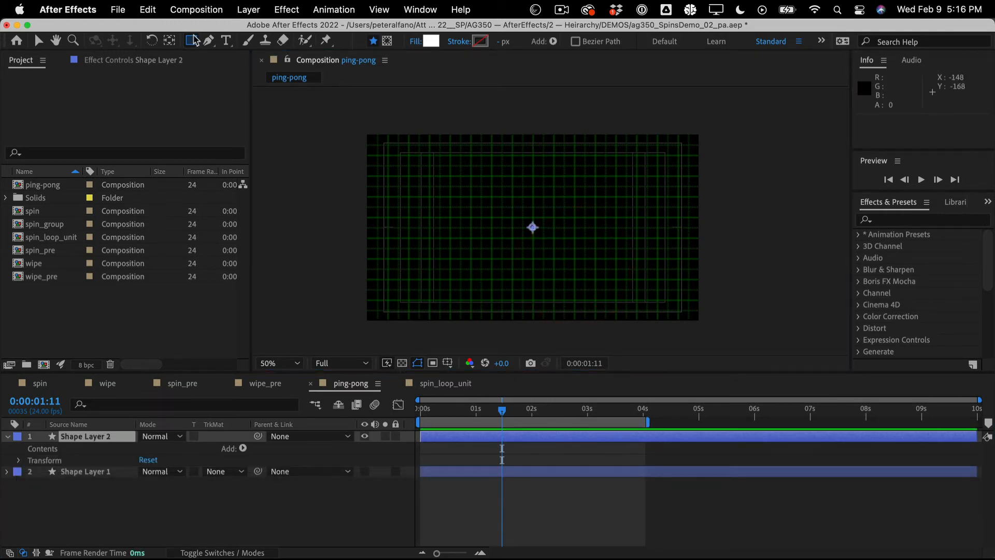
Draw a white circle with a radius of about 300 px, centred in the composition, using the Ellipse tool
{"action": "left_click_drag", "start_coordinate": [195, 40], "coordinate": [217, 65]}
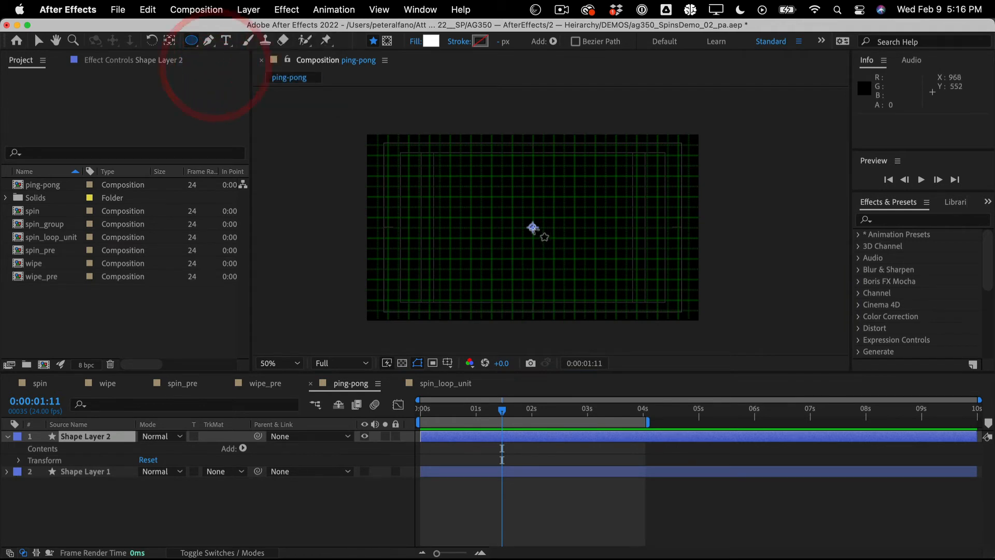
{"action": "left_click_drag", "start_coordinate": [533, 227], "coordinate": [590, 263]}
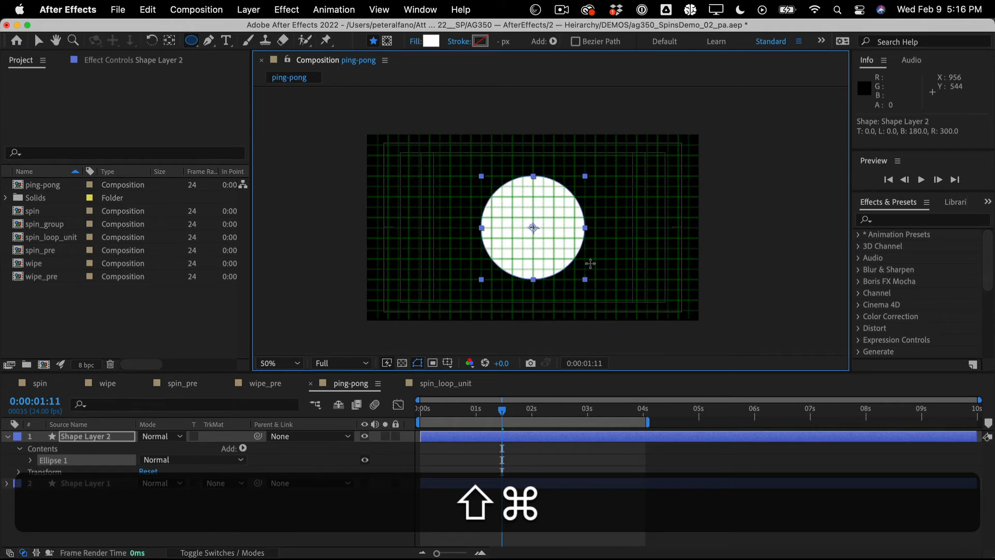
{"action": "left_click_drag", "start_coordinate": [590, 263], "coordinate": [590, 264]}
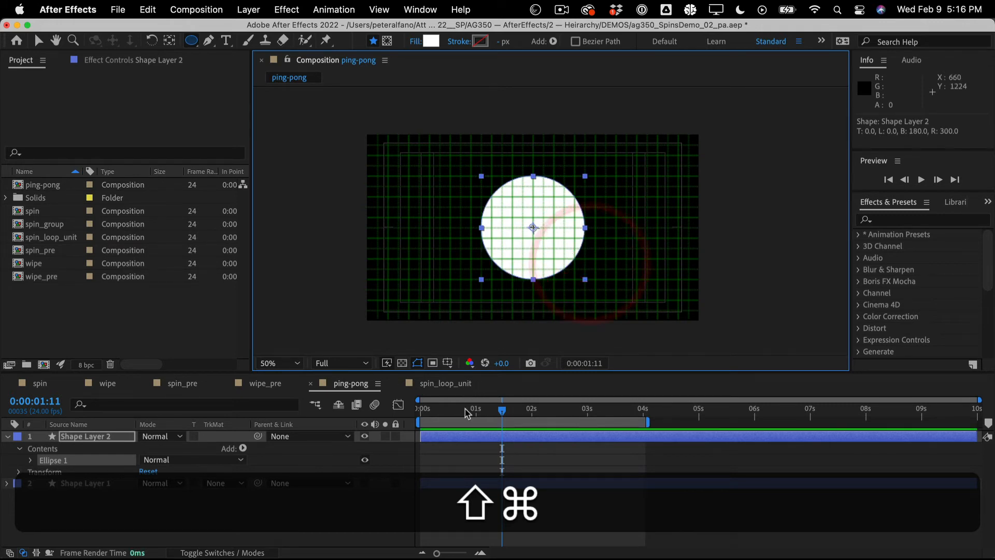
Keyframe Shape Layer 2's Scale at 100% at 0:00:01:23 and at 0% at 0:00:00:00
{"action": "left_click", "coordinate": [517, 410]}
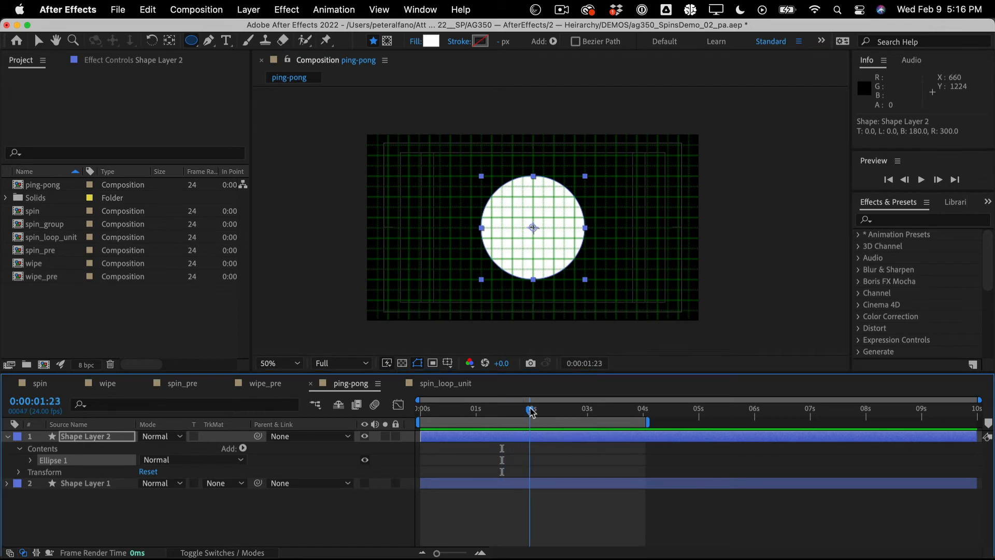
{"action": "left_click_drag", "start_coordinate": [530, 409], "coordinate": [530, 410]}
{"action": "key", "text": "s"}
{"action": "left_click", "coordinate": [42, 448]}
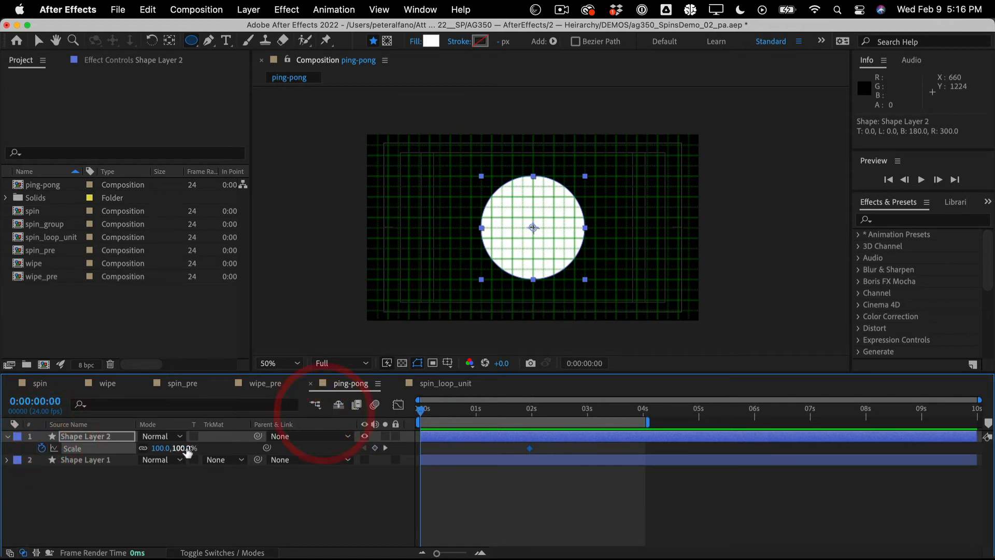
{"action": "type", "text": "0"}
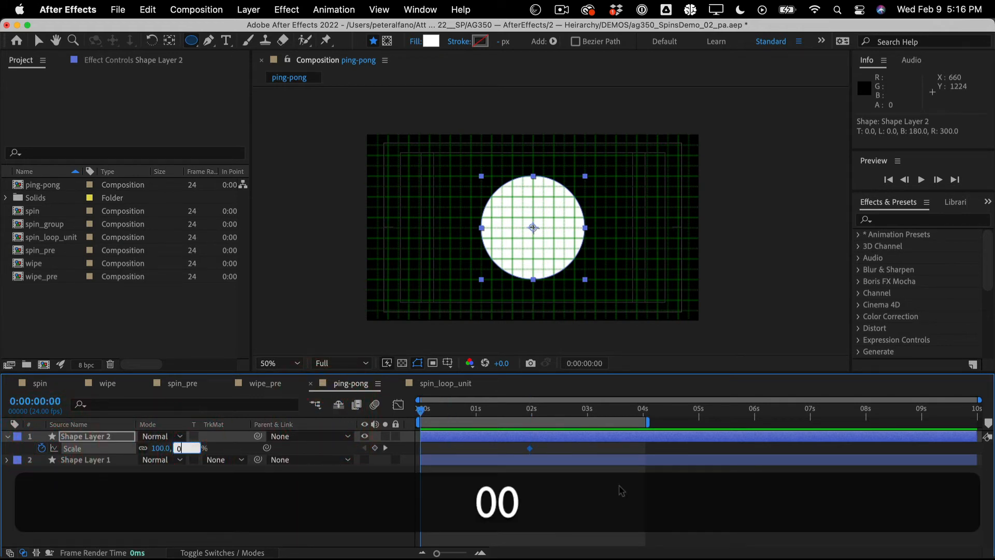
{"action": "left_click", "coordinate": [574, 485]}
Add a third Scale keyframe of 0% at 0:00:04:00 to Shape Layer 2
{"action": "left_click_drag", "start_coordinate": [584, 414], "coordinate": [648, 414]}
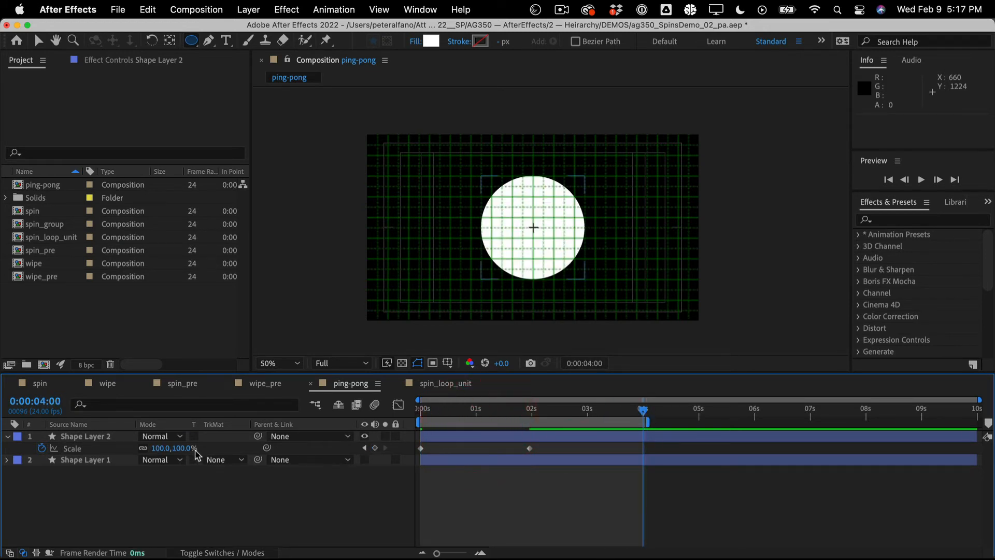
{"action": "type", "text": "0"}
{"action": "key", "text": "Return"}
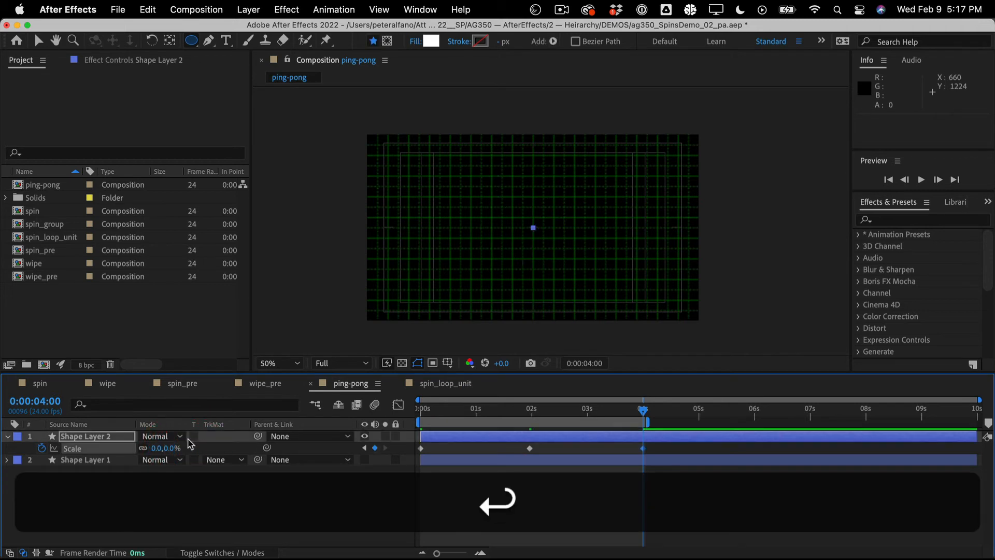
Apply Easy Ease to all three Scale keyframes and preview the circle's growing and shrinking from the first frame
{"action": "left_click_drag", "start_coordinate": [501, 414], "coordinate": [356, 407]}
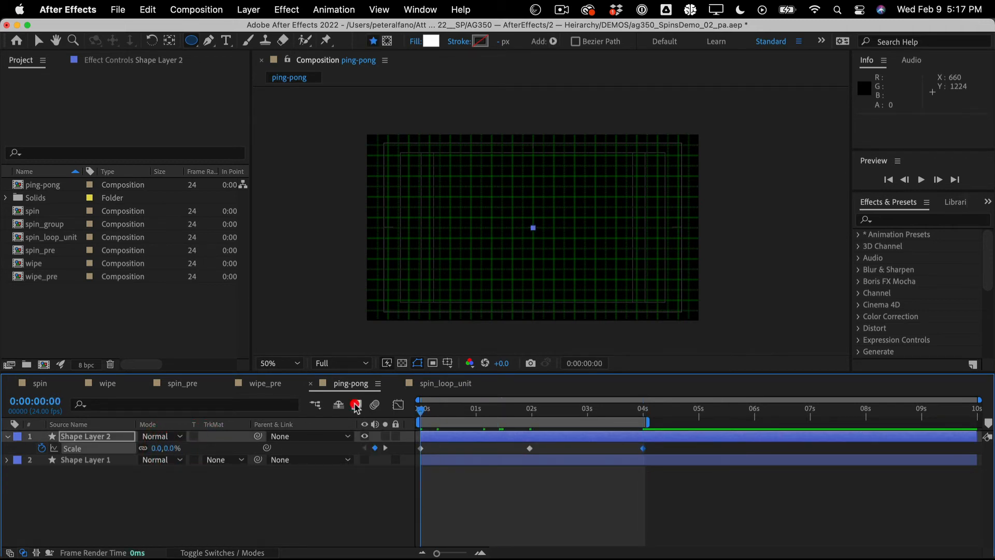
{"action": "left_click_drag", "start_coordinate": [712, 439], "coordinate": [404, 460]}
{"action": "key", "text": "F9"}
{"action": "key", "text": "space"}
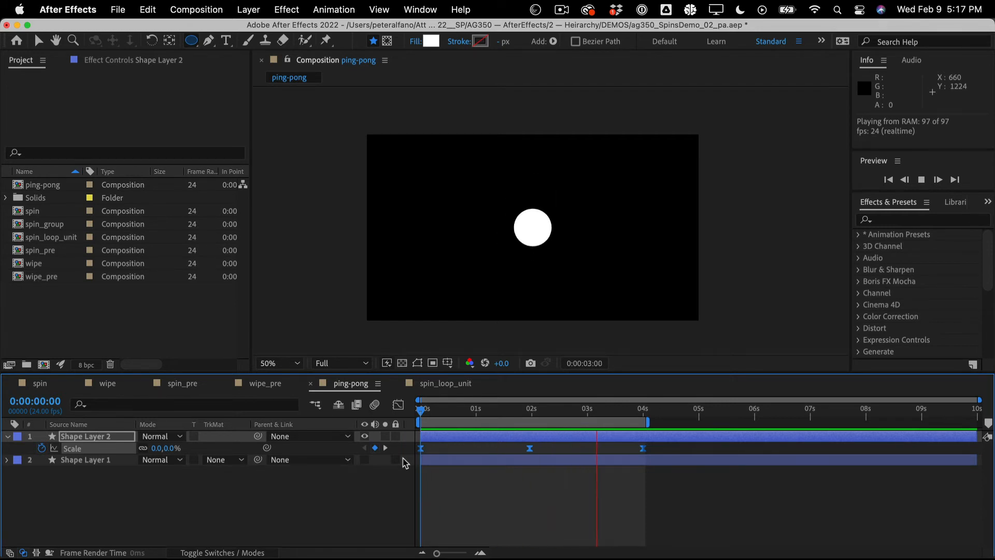
{"action": "key", "text": "space"}
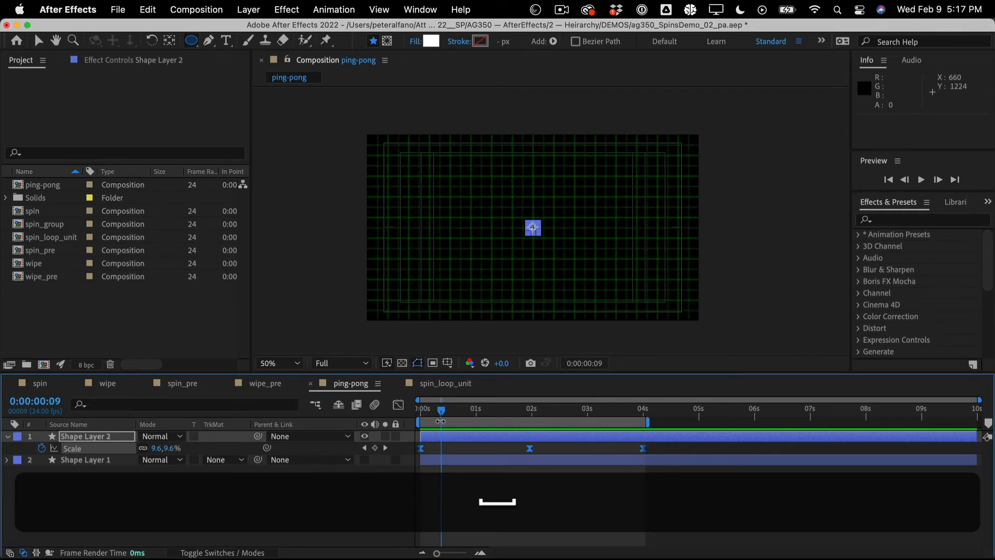
Delete Shape Layer 2's last Scale keyframe at 0:00:04:00
{"action": "left_click_drag", "start_coordinate": [441, 409], "coordinate": [530, 402]}
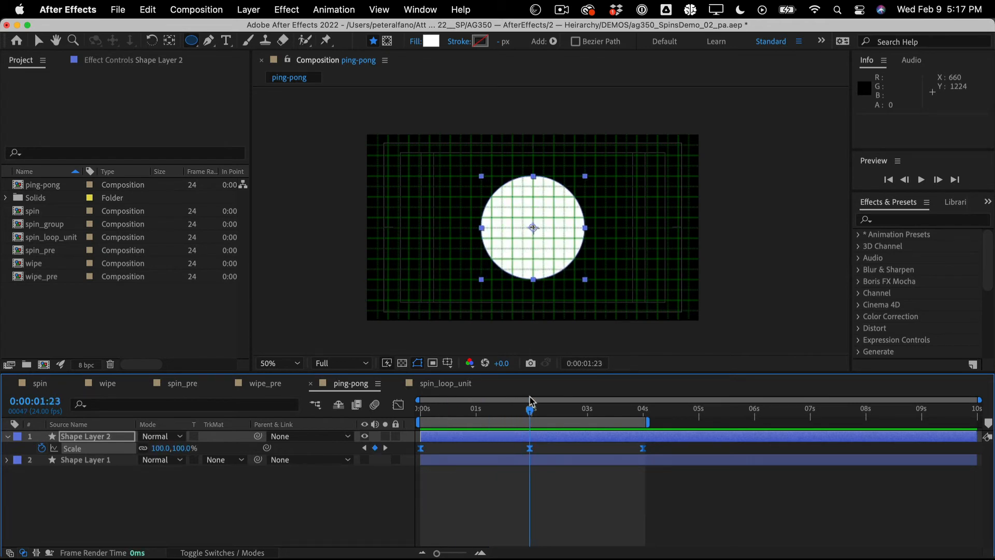
{"action": "left_click", "coordinate": [573, 501]}
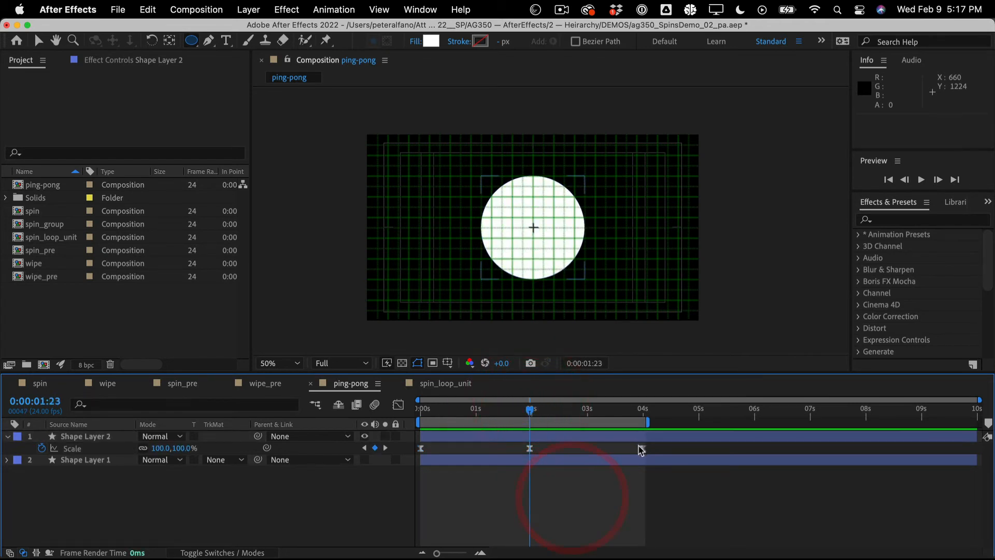
{"action": "left_click", "coordinate": [641, 449]}
{"action": "key", "text": "BackSpace"}
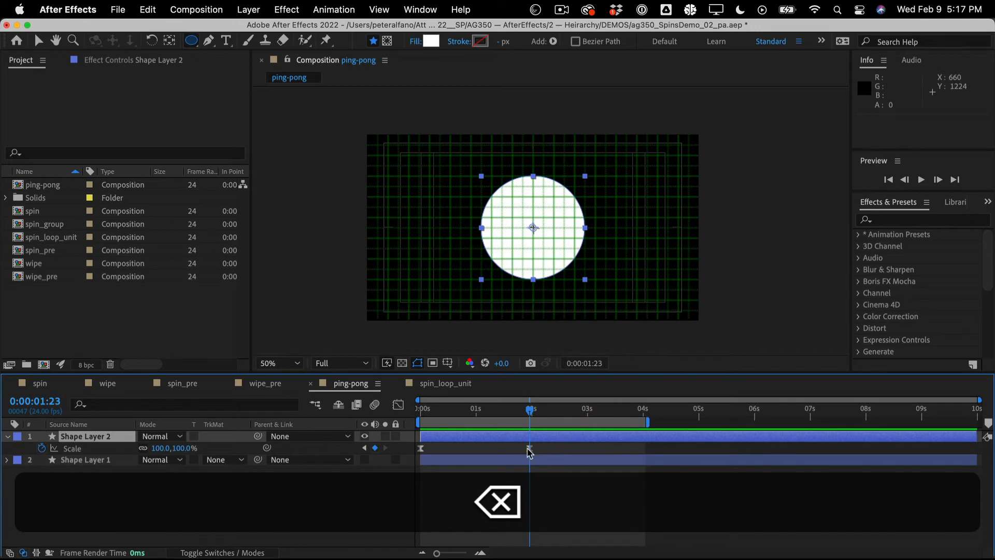
Move Shape Layer 2's 100% Scale keyframe to 0:00:03:07 and convert both remaining Scale keyframes to linear
{"action": "left_click_drag", "start_coordinate": [529, 452], "coordinate": [603, 455]}
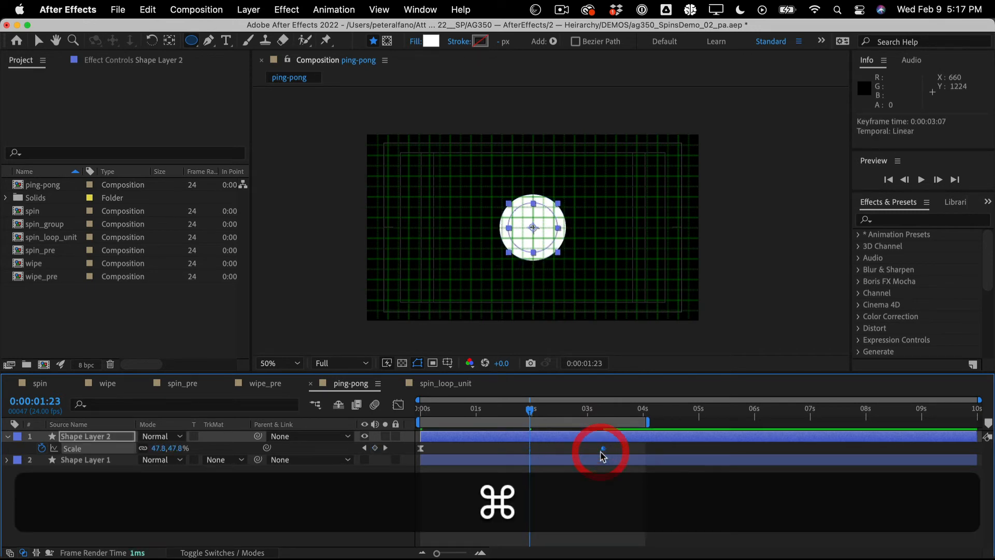
{"action": "left_click", "coordinate": [421, 449], "text": "super"}
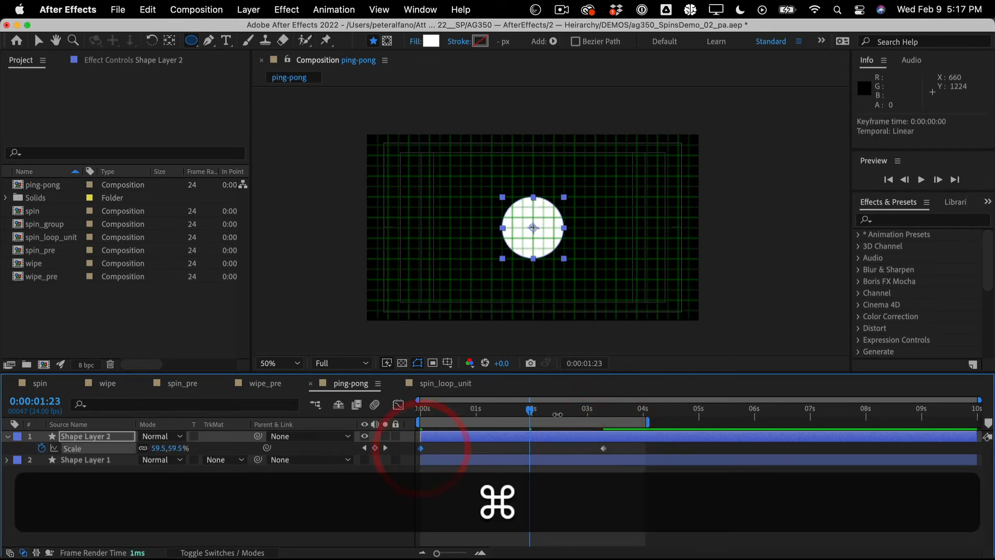
{"action": "left_click_drag", "start_coordinate": [529, 414], "coordinate": [602, 369]}
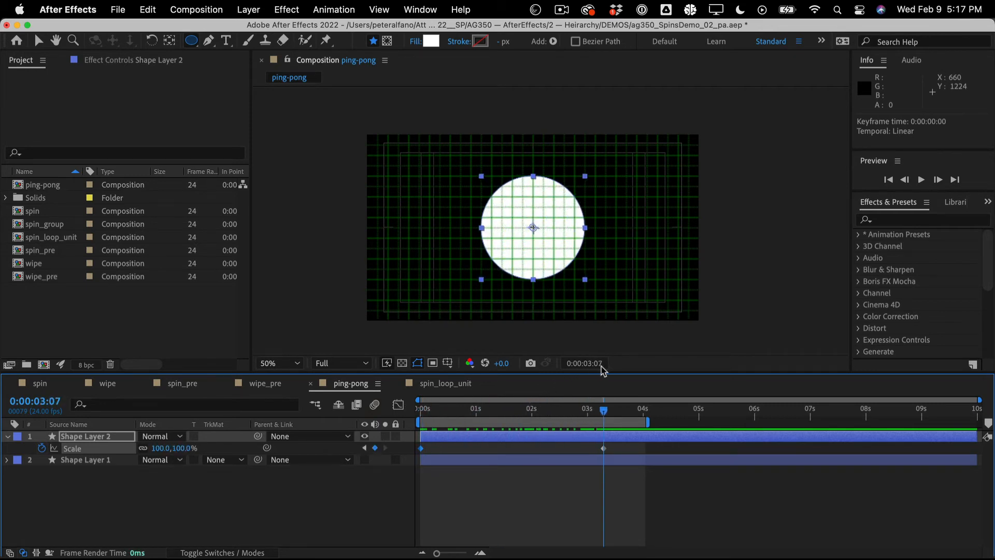
Duplicate Shape Layer 2 and set the duplicate's fill colour to black, 000000
{"action": "left_click", "coordinate": [76, 438]}
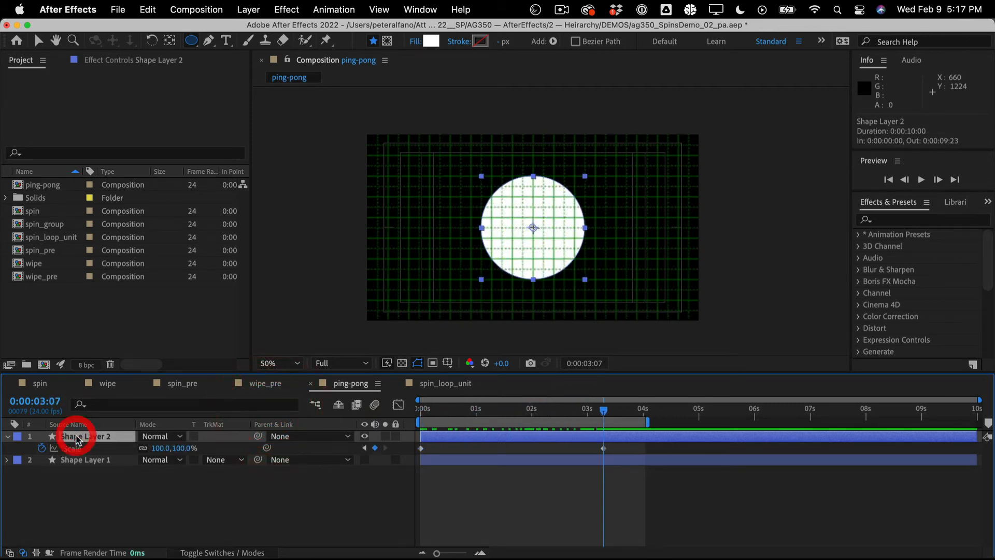
{"action": "key", "text": "super+d"}
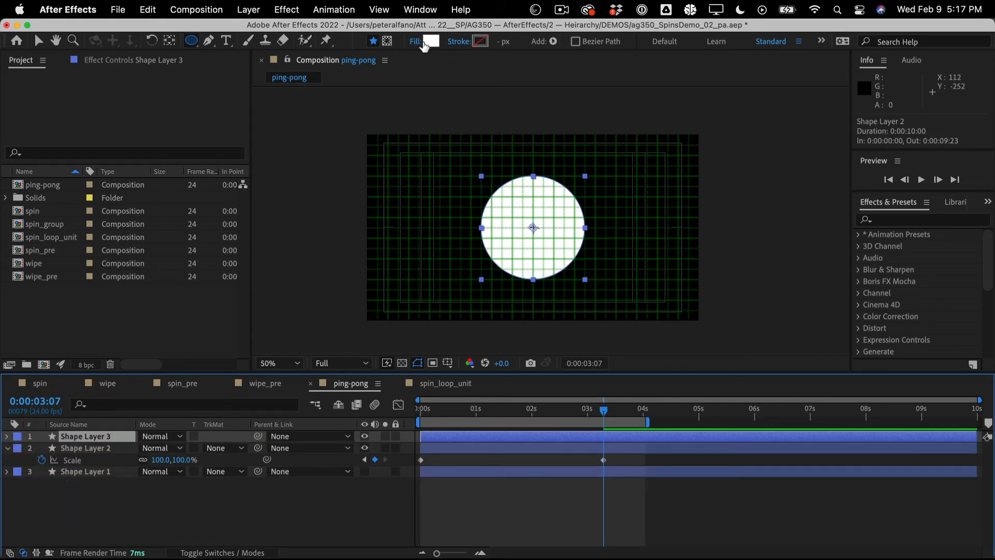
{"action": "left_click", "coordinate": [430, 41]}
{"action": "left_click_drag", "start_coordinate": [456, 301], "coordinate": [300, 494]}
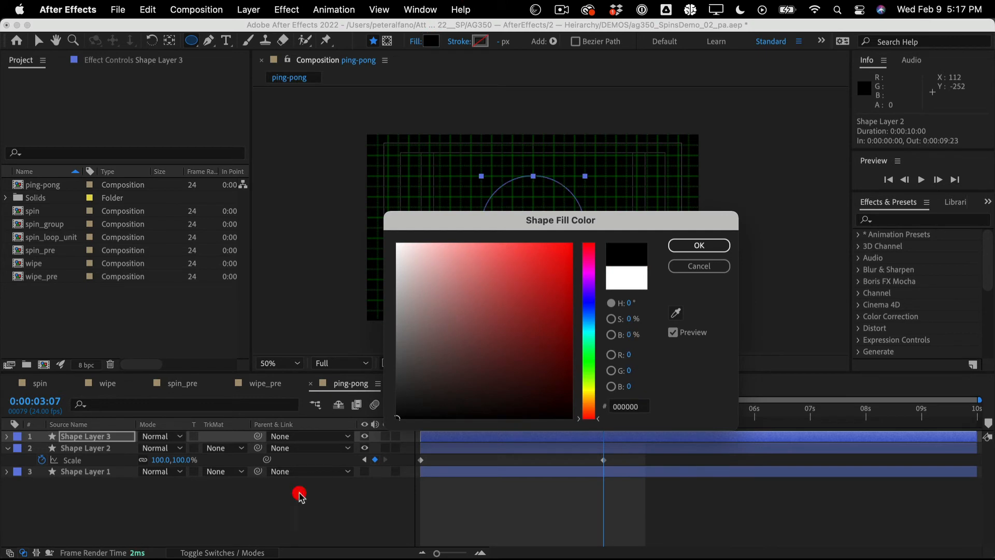
{"action": "left_click", "coordinate": [722, 245]}
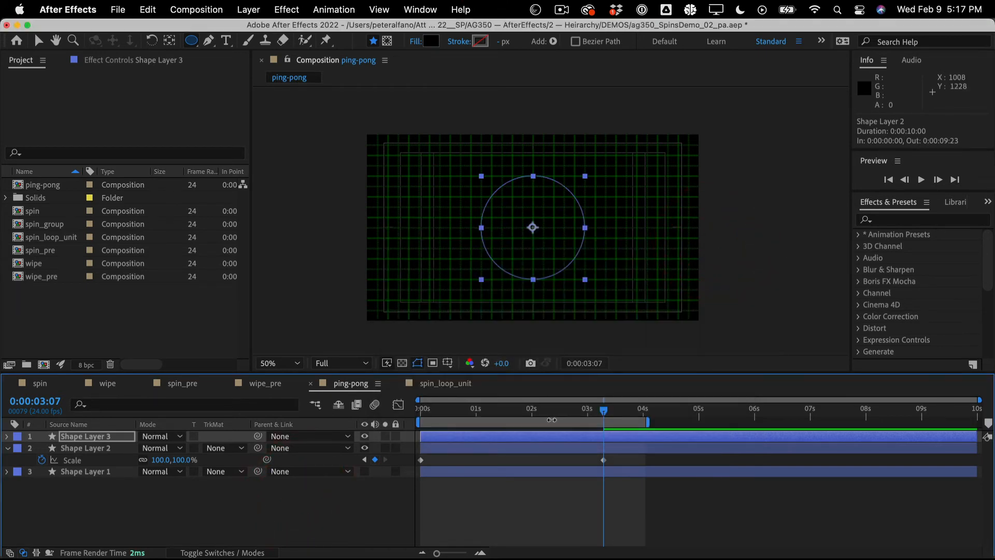
Offset Shape Layer 3 to start at 0:00:01:22 and move its last Scale keyframe to 0:00:03:07
{"action": "left_click_drag", "start_coordinate": [463, 438], "coordinate": [569, 440]}
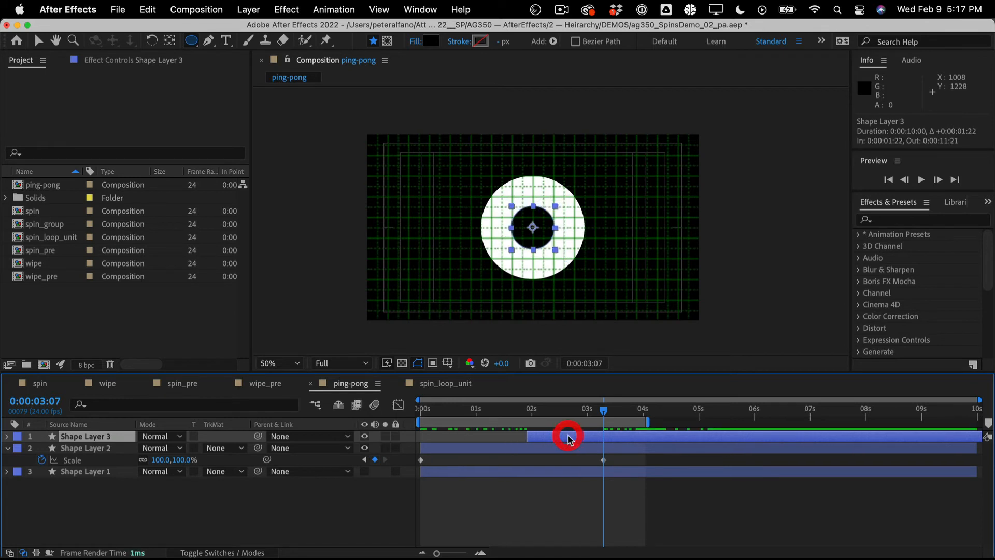
{"action": "key", "text": "u"}
{"action": "left_click", "coordinate": [706, 450]}
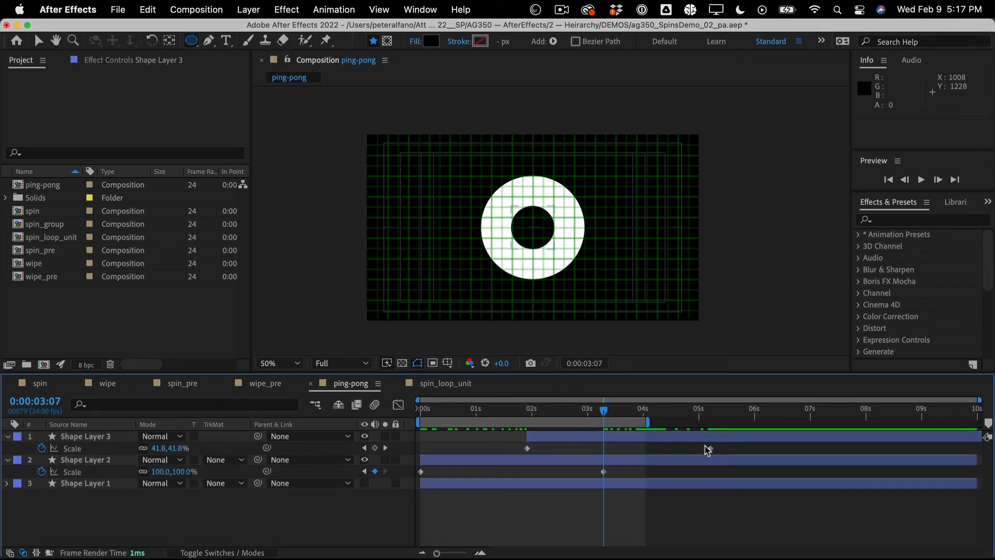
{"action": "left_click", "coordinate": [615, 444]}
{"action": "left_click_drag", "start_coordinate": [712, 449], "coordinate": [603, 446]}
Preview the black circle growing over the white circle from the first frame
{"action": "left_click_drag", "start_coordinate": [586, 407], "coordinate": [348, 426]}
{"action": "key", "text": "space"}
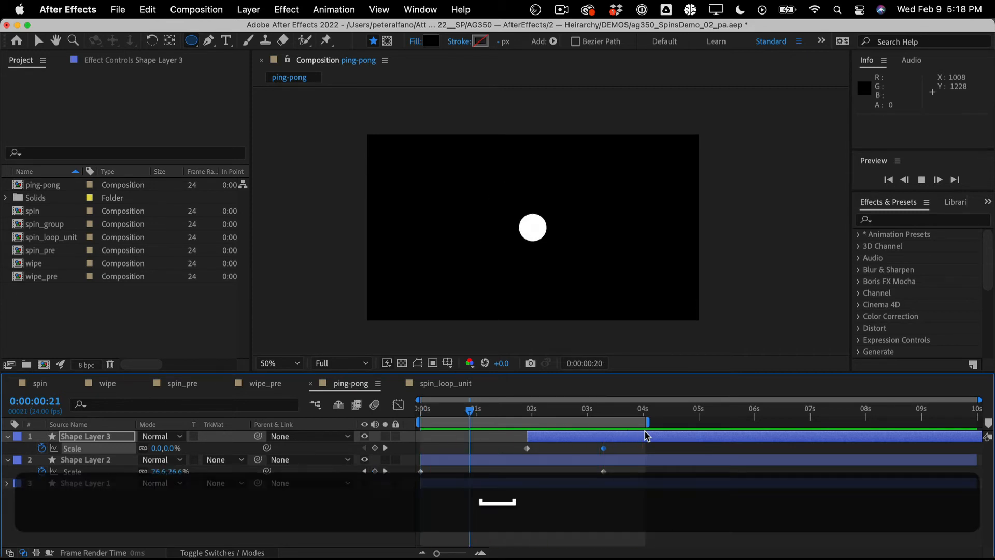
{"action": "key", "text": "super+apostrophe"}
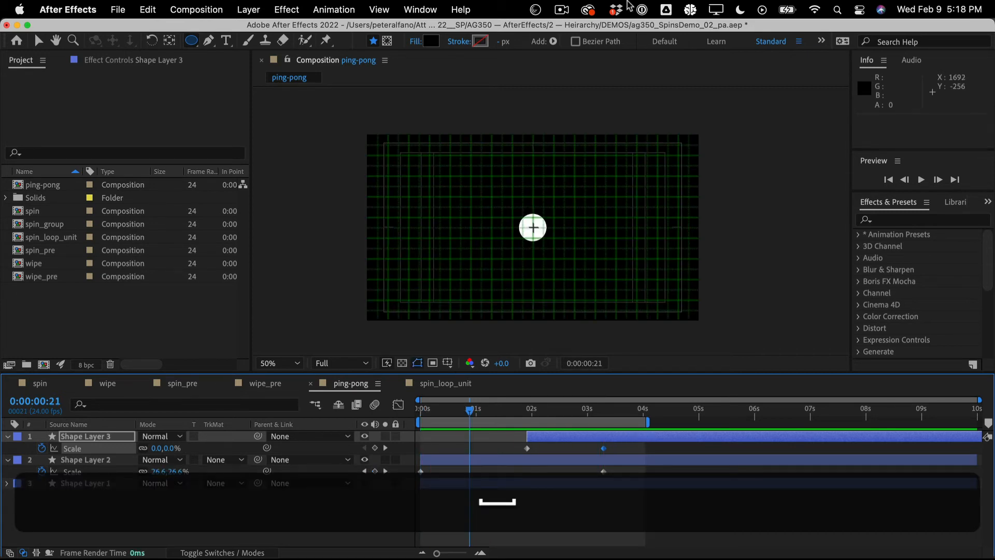
Open the spin_loop_unit composition and preview the spinning bar
{"action": "left_click", "coordinate": [441, 383]}
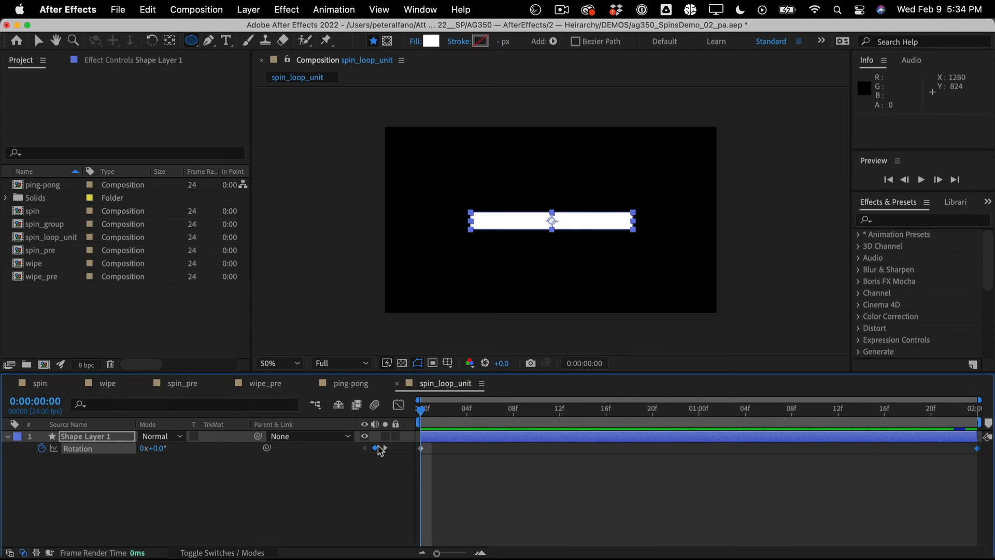
{"action": "key", "text": "space"}
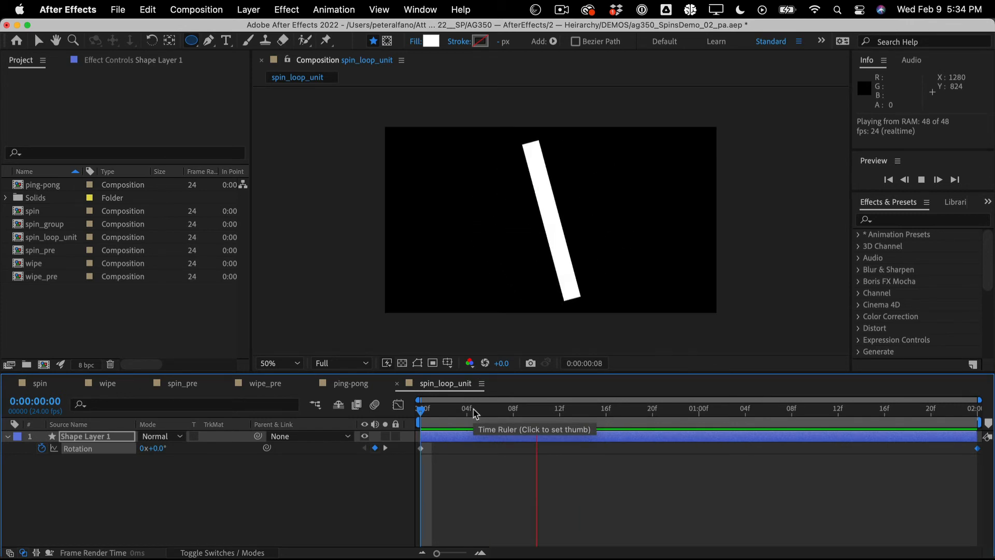
{"action": "left_click", "coordinate": [233, 509]}
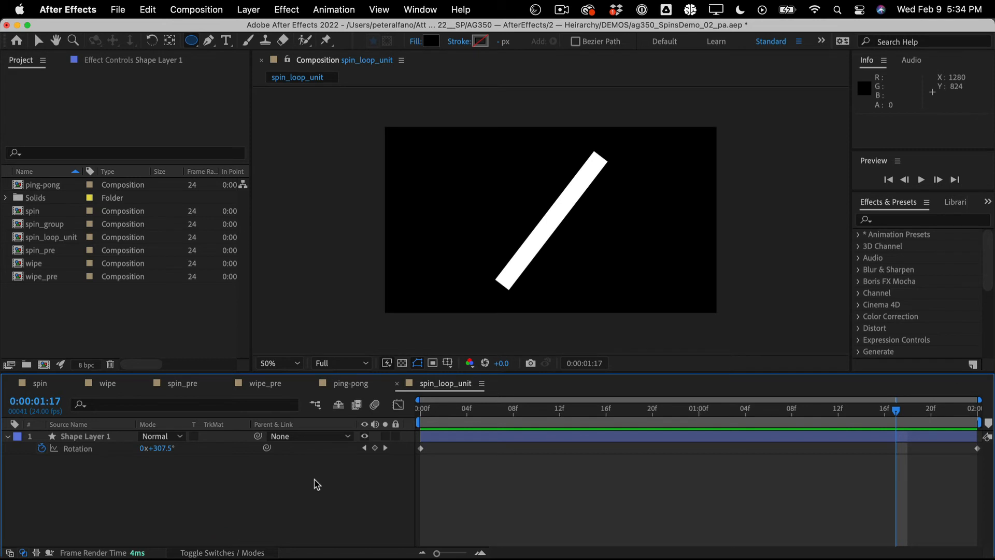
Set the spin_loop_unit composition's duration to 0:00:10:00 and extend Shape Layer 1 through to its new end
{"action": "key", "text": "super+k"}
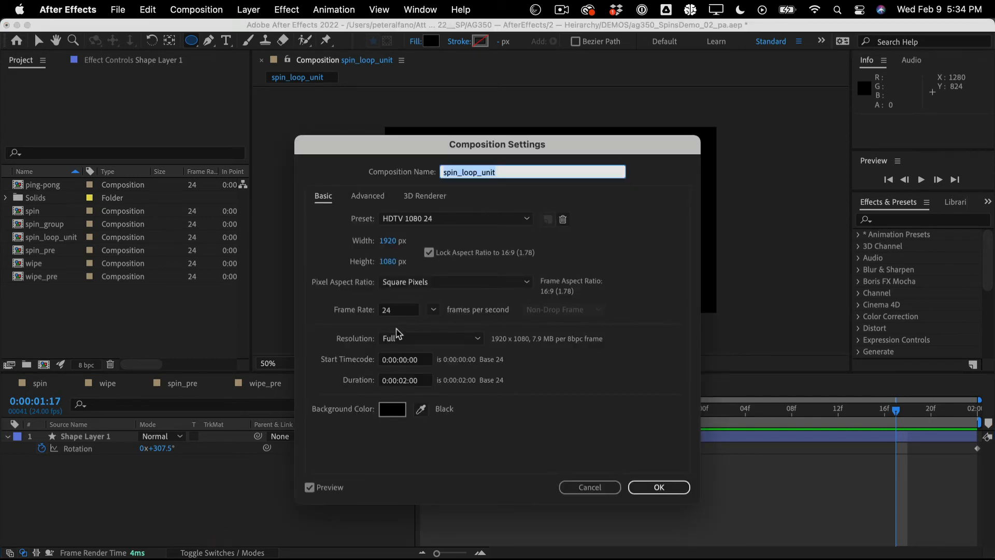
{"action": "left_click", "coordinate": [405, 380]}
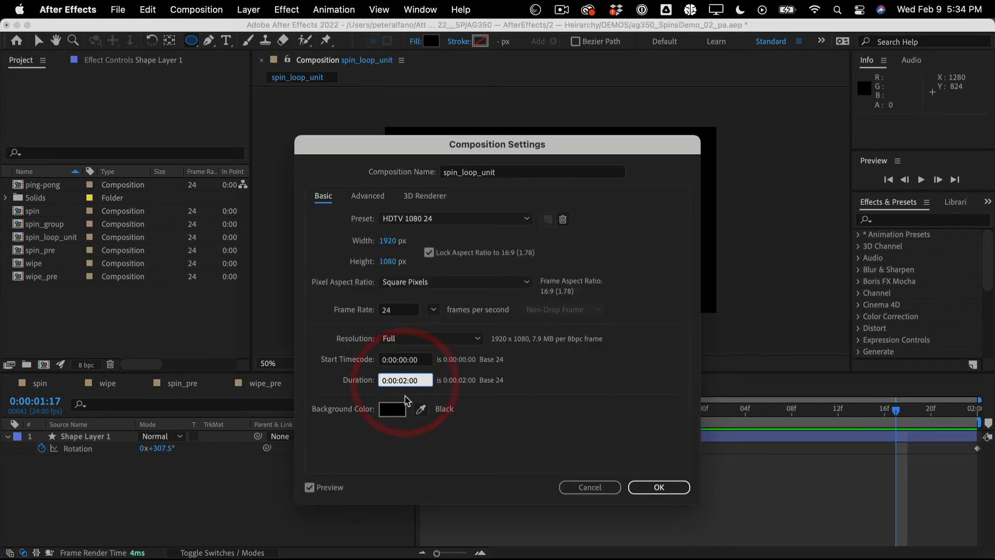
{"action": "key", "text": "BackSpace"}
{"action": "key", "text": "BackSpace"}
{"action": "type", "text": "1"}
{"action": "left_click", "coordinate": [644, 487]}
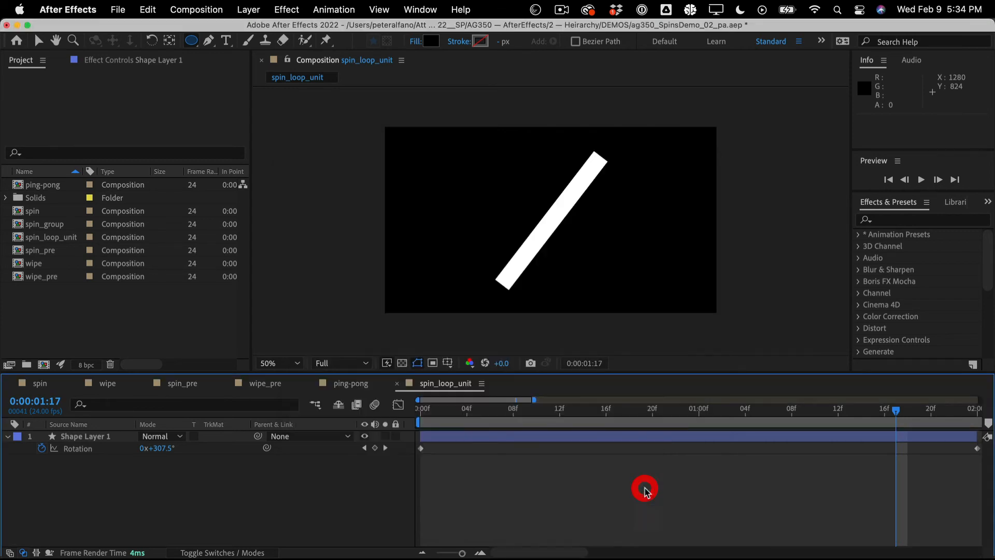
{"action": "left_click_drag", "start_coordinate": [535, 400], "coordinate": [979, 400]}
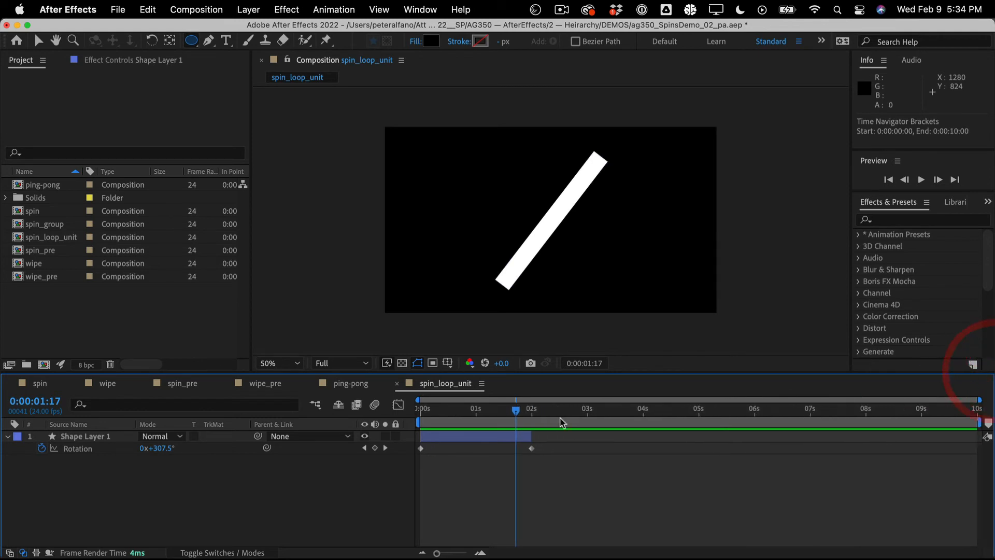
{"action": "left_click_drag", "start_coordinate": [530, 436], "coordinate": [988, 417]}
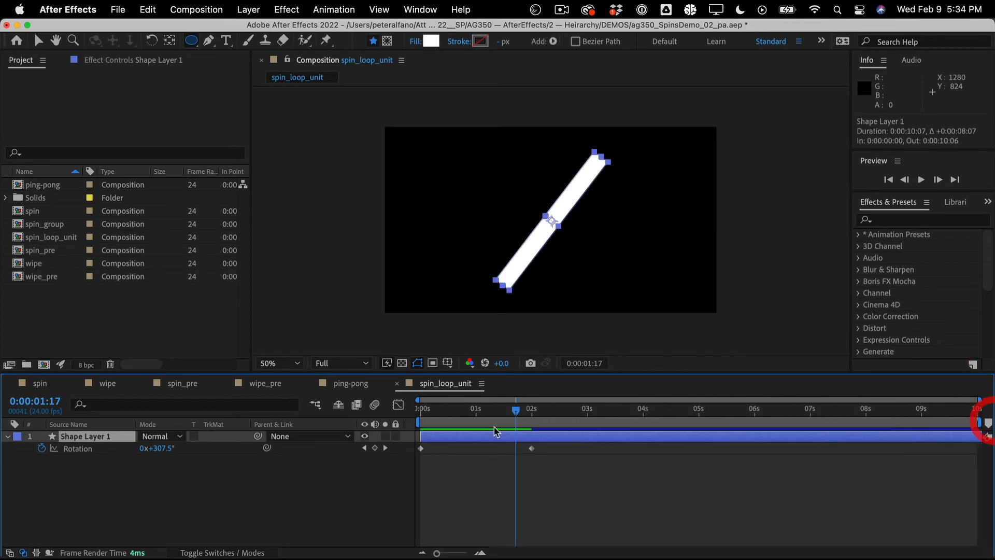
Try adding a 0x+0.0° Rotation keyframe to Shape Layer 1 at 0:00:02:01, and undo it
{"action": "left_click_drag", "start_coordinate": [515, 409], "coordinate": [534, 409]}
{"action": "left_click", "coordinate": [394, 423]}
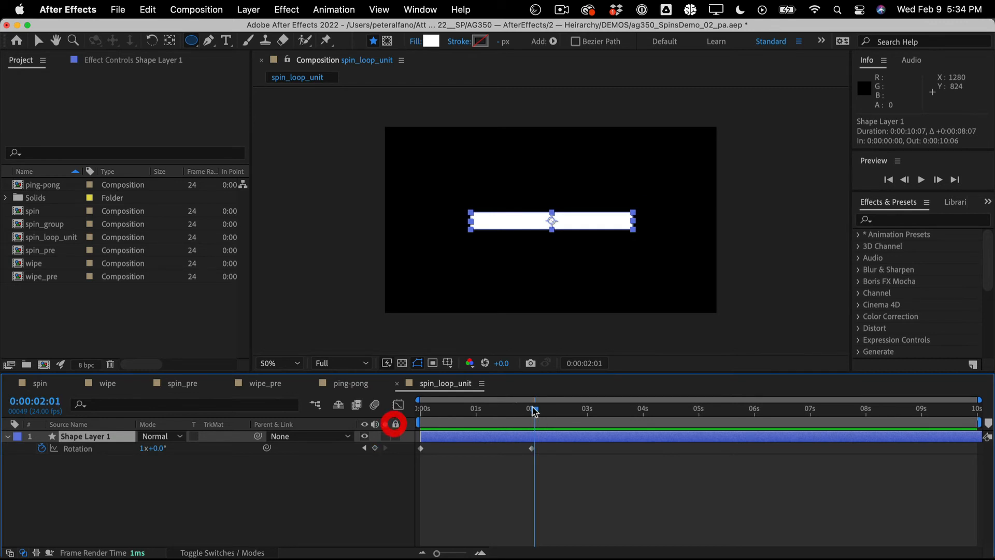
{"action": "left_click", "coordinate": [141, 449]}
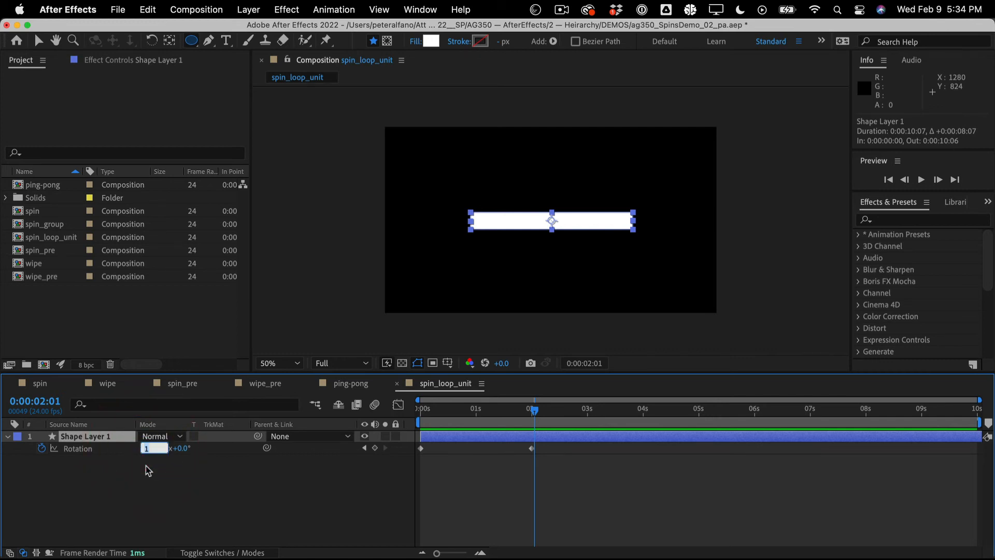
{"action": "type", "text": "0"}
{"action": "key", "text": "Return"}
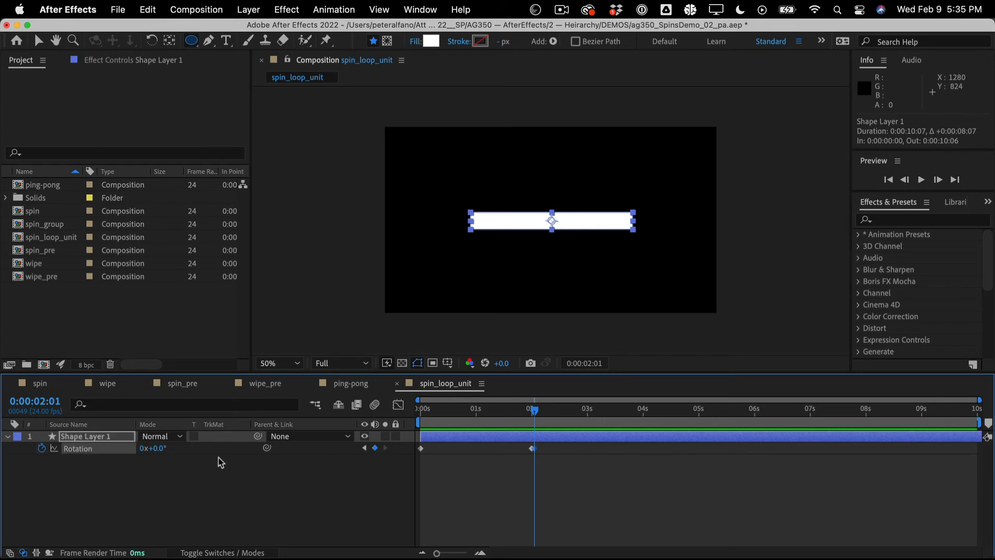
{"action": "key", "text": "super+z"}
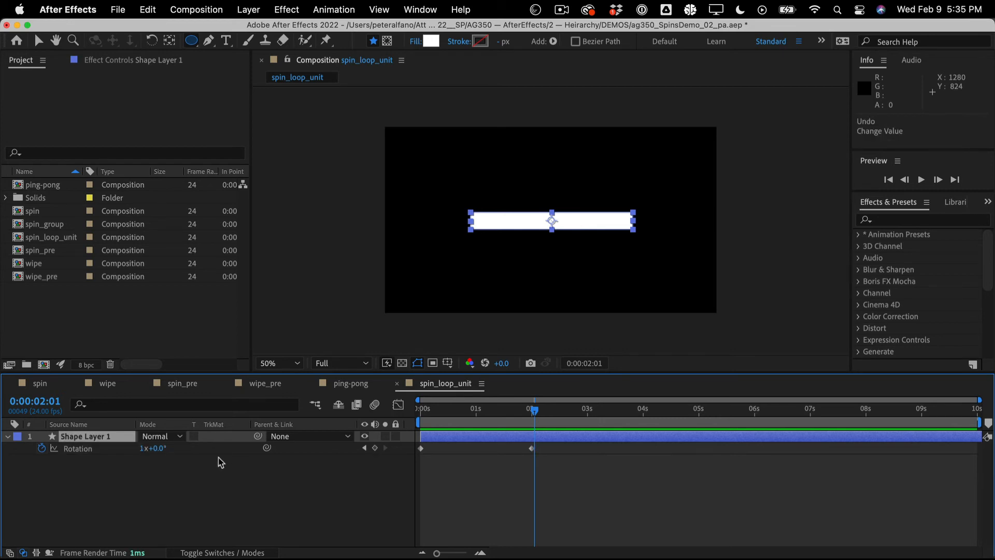
Place the playhead on the last Rotation keyframe at 0:00:02:00 and deselect Shape Layer 1
{"action": "left_click", "coordinate": [531, 411]}
{"action": "left_click_drag", "start_coordinate": [531, 411], "coordinate": [532, 412]}
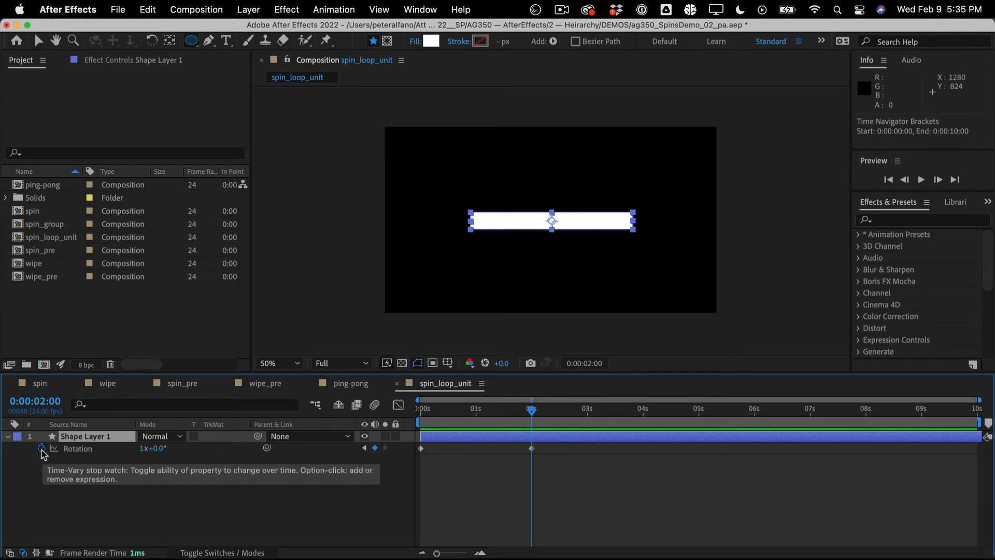
{"action": "left_click", "coordinate": [37, 483]}
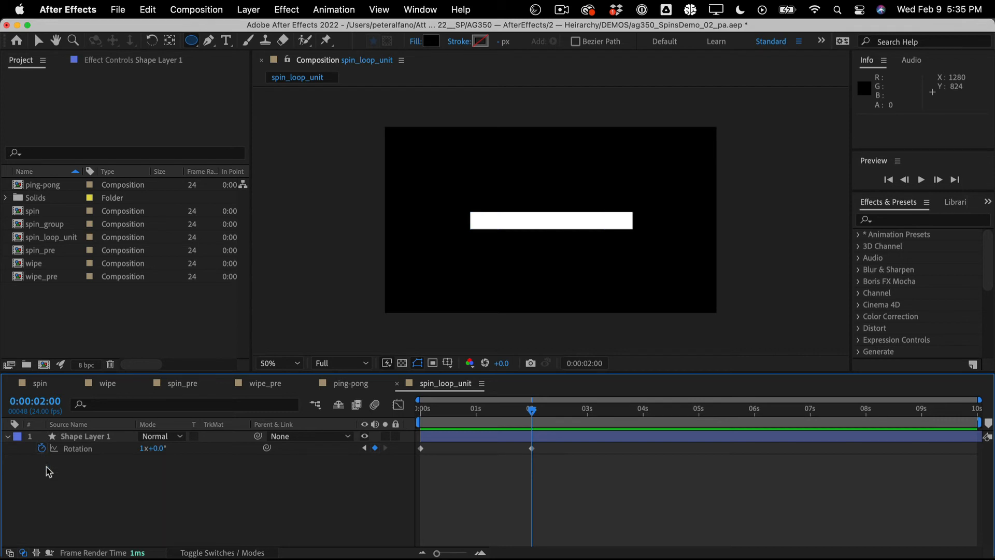
{"action": "left_click", "coordinate": [46, 467]}
Switch to Chrome, open the expression language reference link listed under looping expressions, and return to After Effects
{"action": "left_click", "coordinate": [332, 530]}
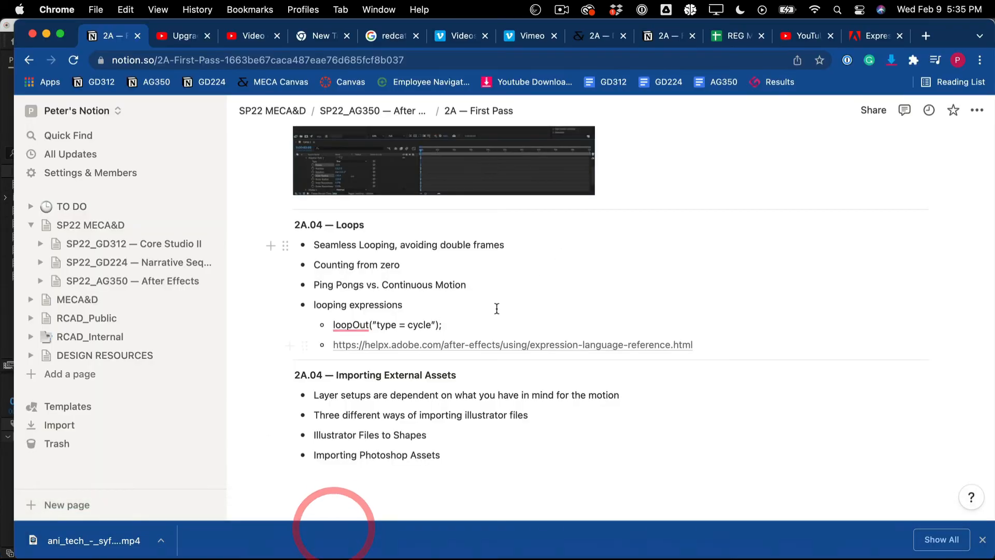
{"action": "left_click", "coordinate": [463, 344]}
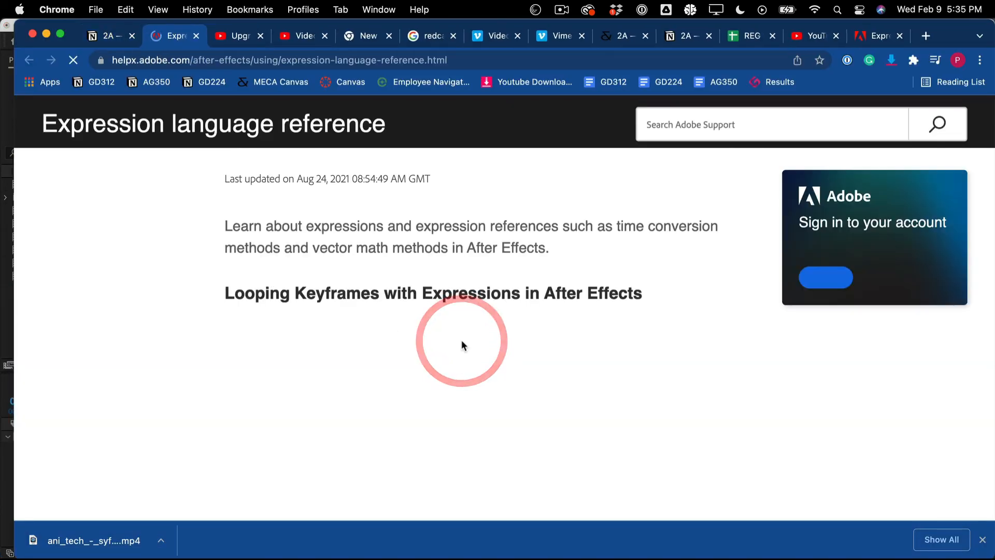
{"action": "mouse_move", "coordinate": [497, 534]}
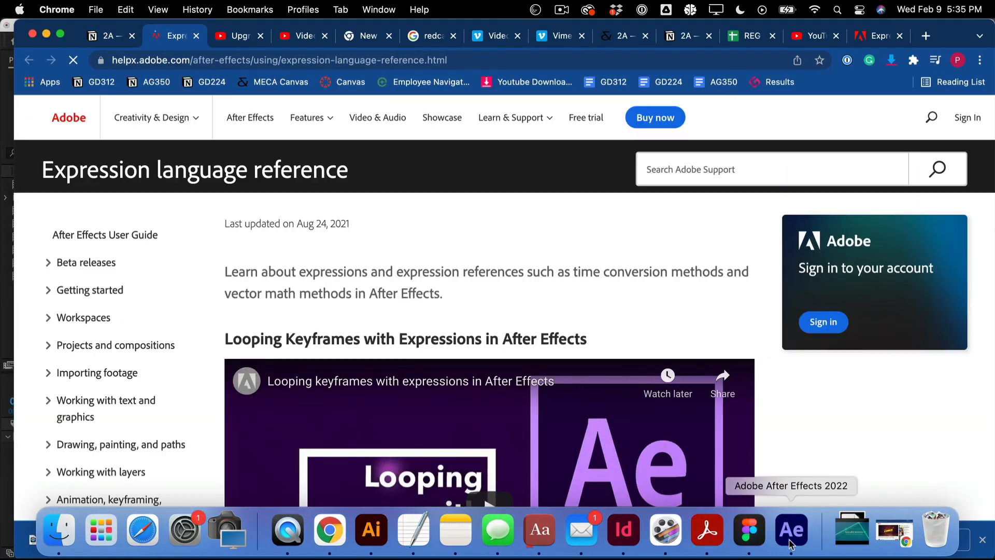
{"action": "left_click", "coordinate": [791, 530]}
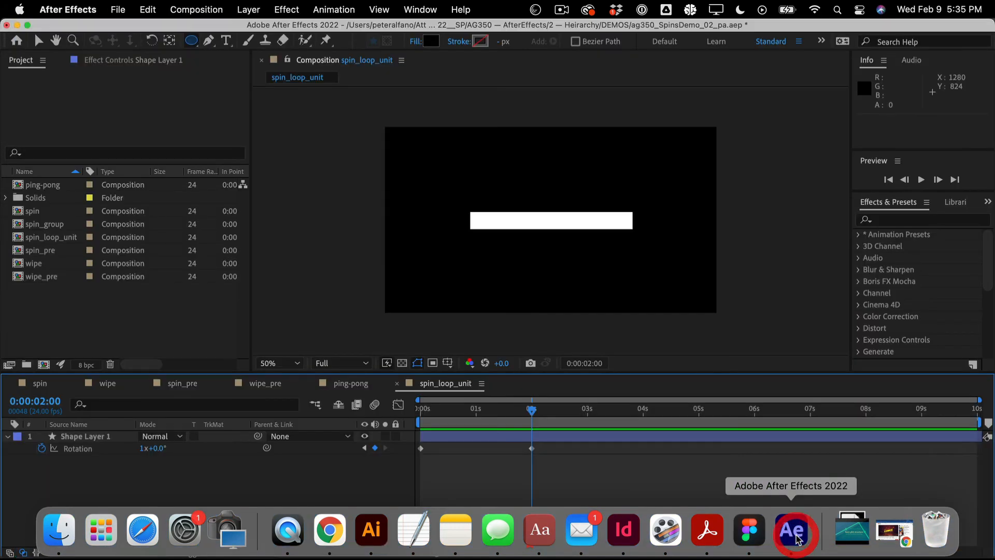
Add the expression loopOut(type = cycle); to Shape Layer 1's Rotation property
{"action": "left_click", "coordinate": [42, 448], "text": "alt"}
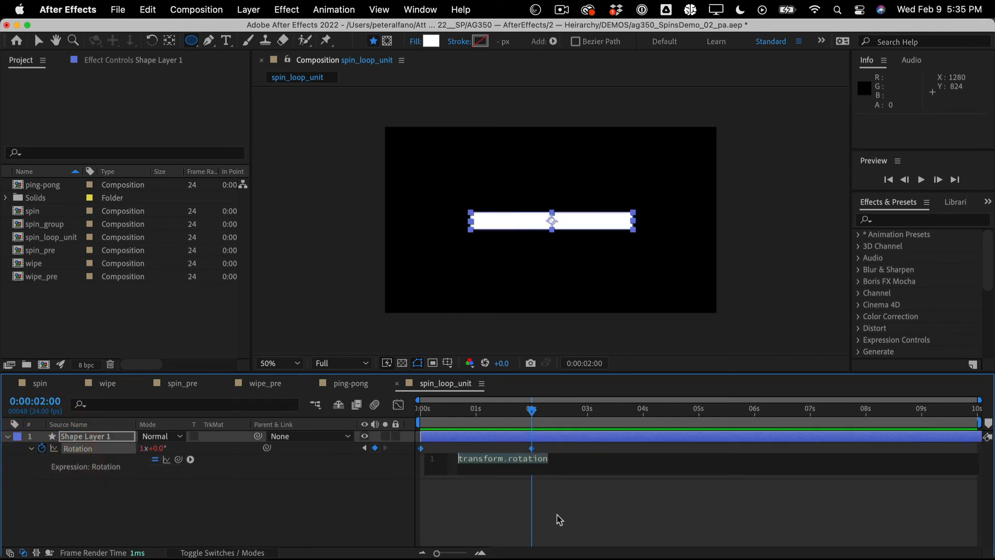
{"action": "left_click_drag", "start_coordinate": [571, 472], "coordinate": [382, 457]}
{"action": "type", "text": "loop"}
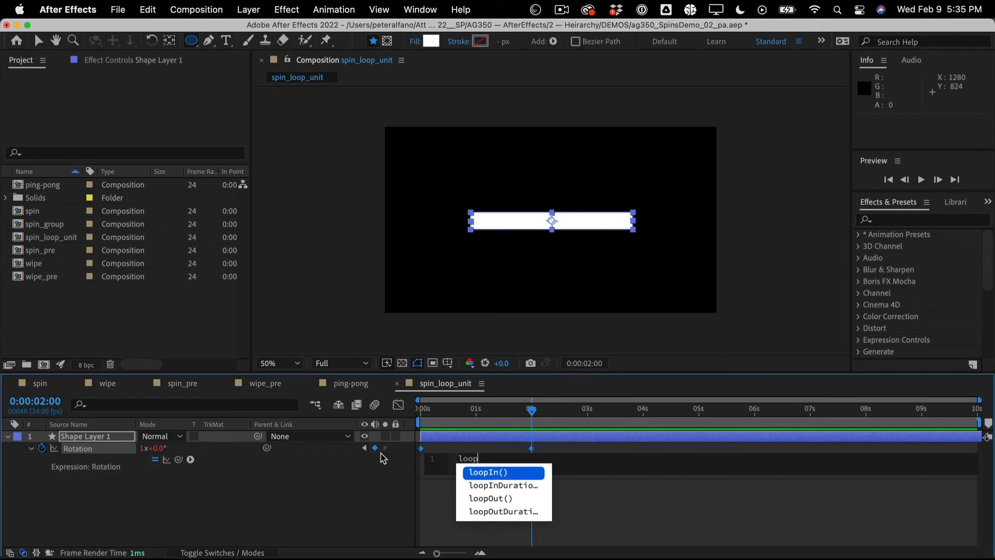
{"action": "type", "text": "Ou"}
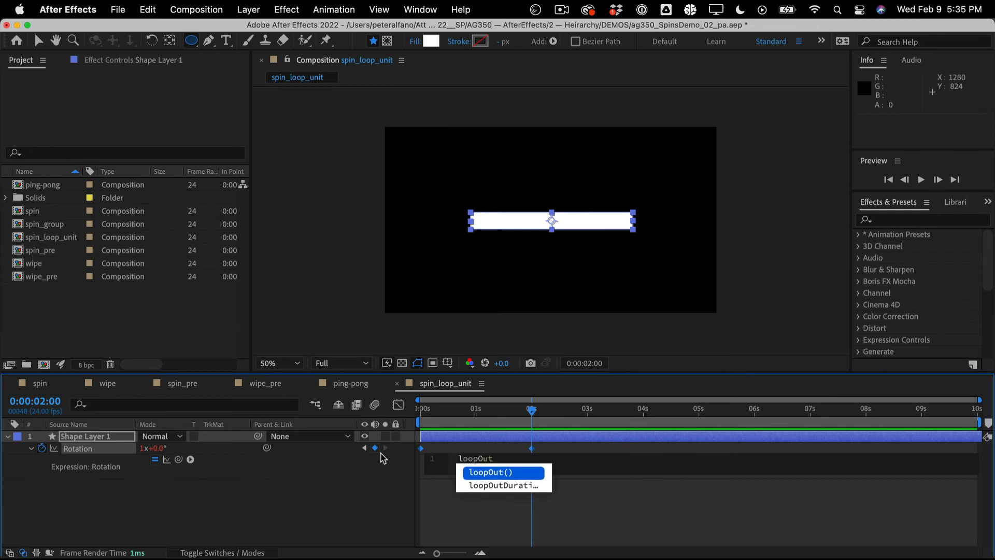
{"action": "type", "text": "t"}
{"action": "key", "text": "Return"}
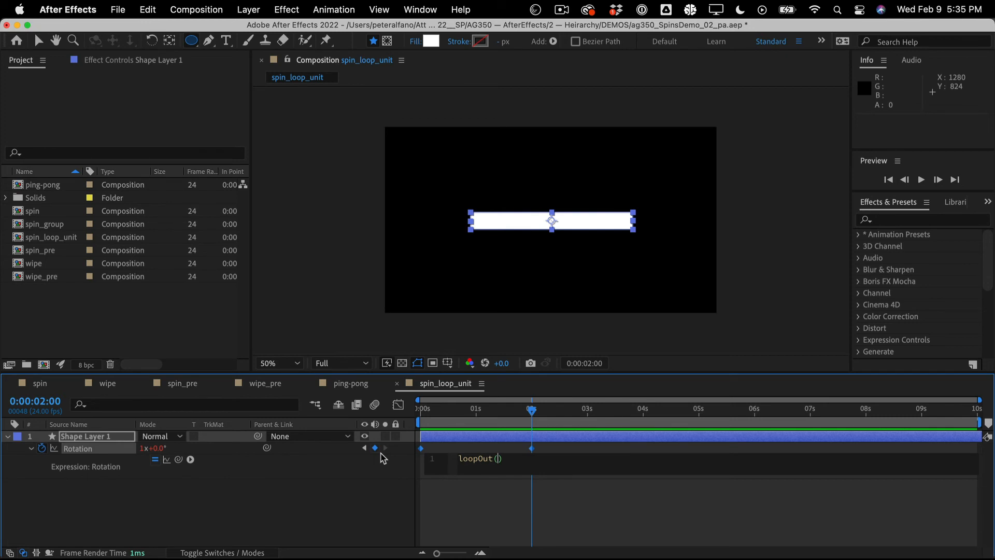
{"action": "type", "text": "typ"}
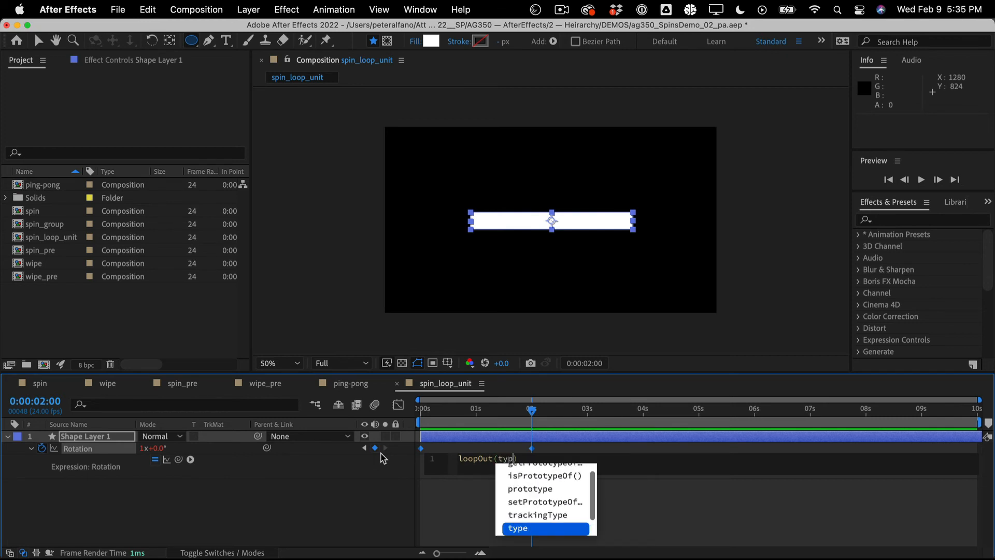
{"action": "type", "text": "e "}
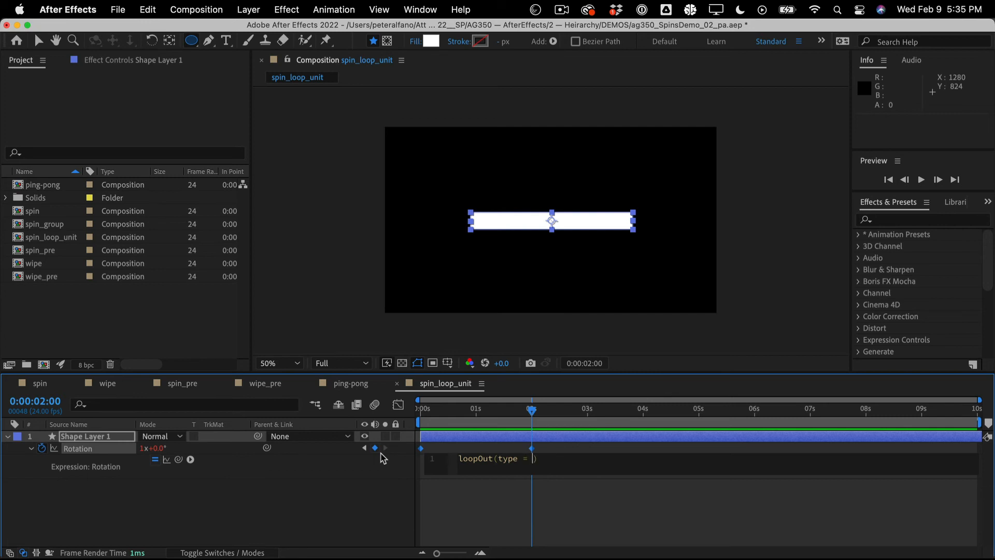
{"action": "type", "text": "= cyc;e"}
{"action": "type", "text": "le"}
{"action": "left_click", "coordinate": [580, 456]}
{"action": "type", "text": ";"}
{"action": "key", "text": "KP_Enter"}
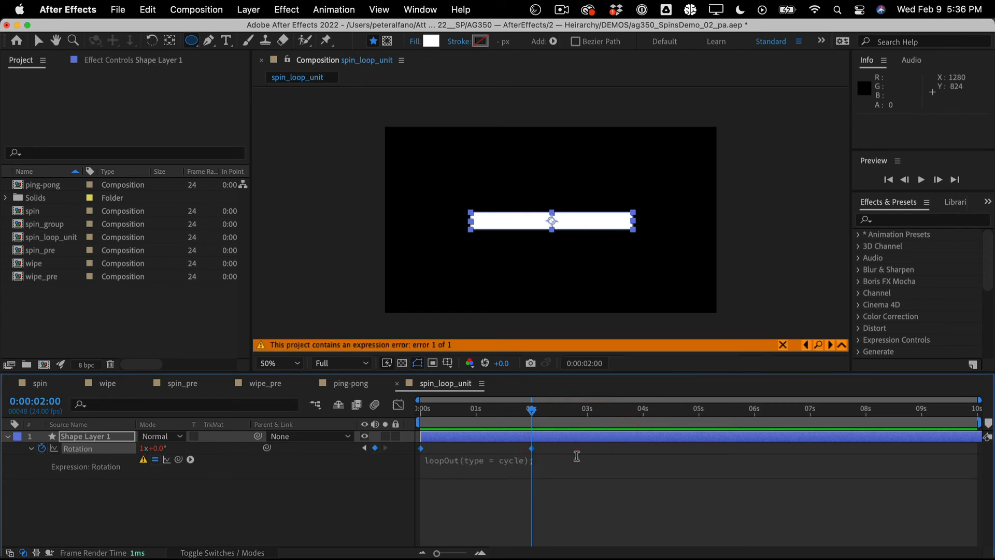
Put the loop type in quotation marks so the Rotation expression reads loopOut(type = "cycle");
{"action": "left_click", "coordinate": [557, 473]}
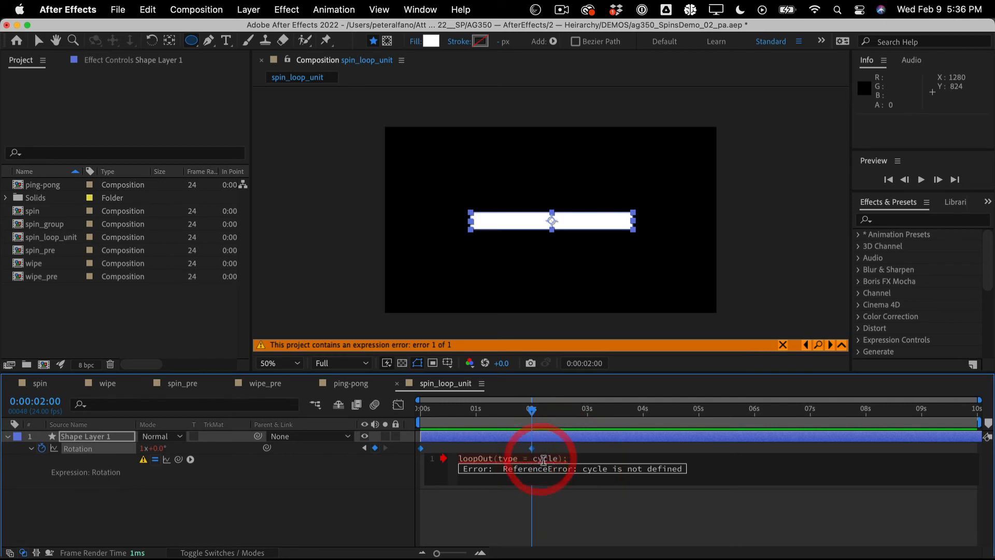
{"action": "left_click", "coordinate": [533, 458]}
{"action": "type", "text": "\""}
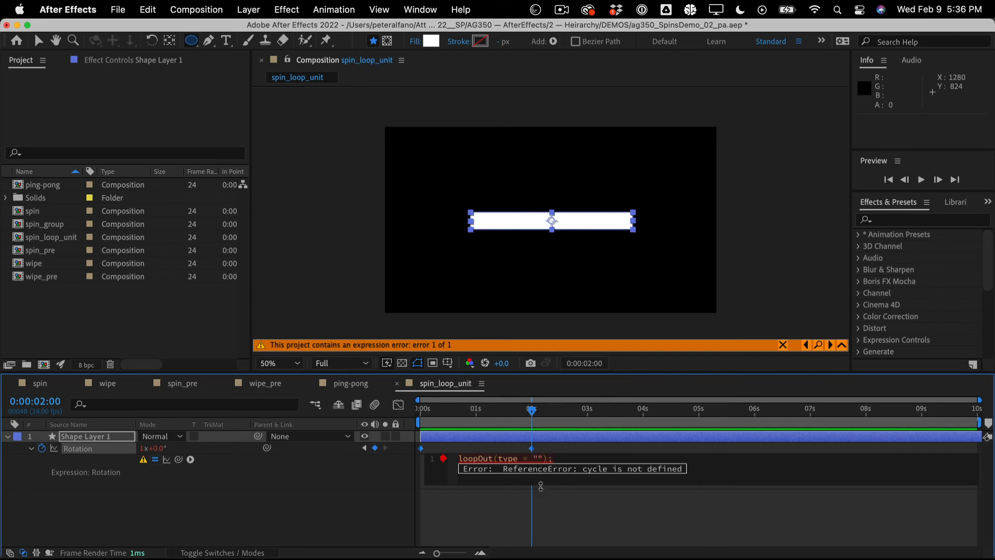
{"action": "type", "text": "cycle"}
{"action": "left_click", "coordinate": [540, 486]}
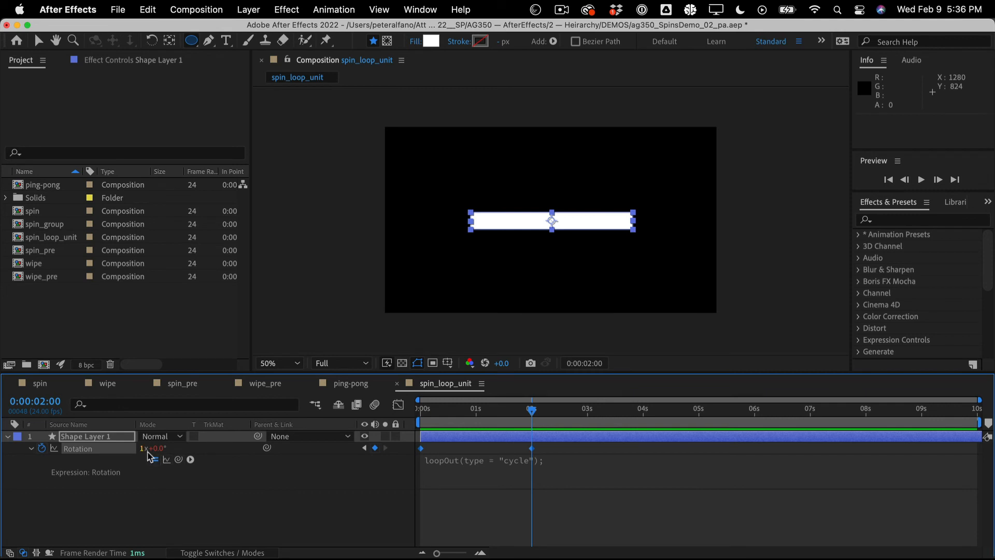
Preview the looping spin from the start of the composition and scrub across the last Rotation keyframe
{"action": "left_click", "coordinate": [489, 421]}
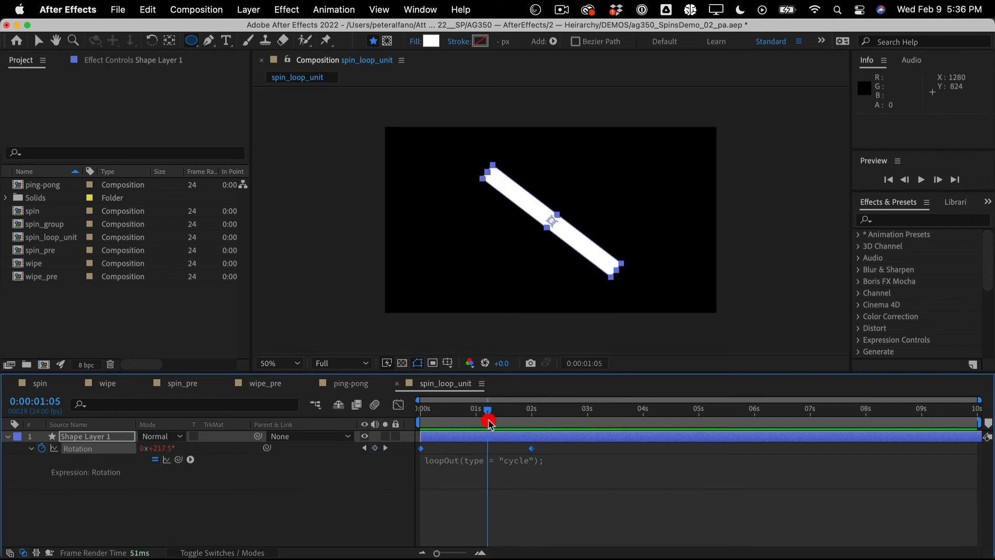
{"action": "left_click_drag", "start_coordinate": [489, 421], "coordinate": [394, 412]}
{"action": "key", "text": "space"}
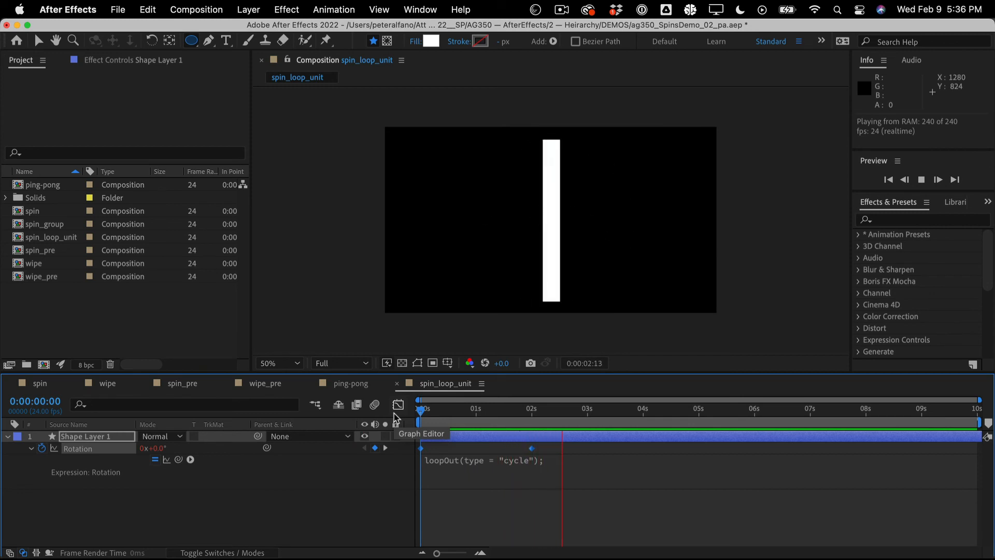
{"action": "key", "text": "space"}
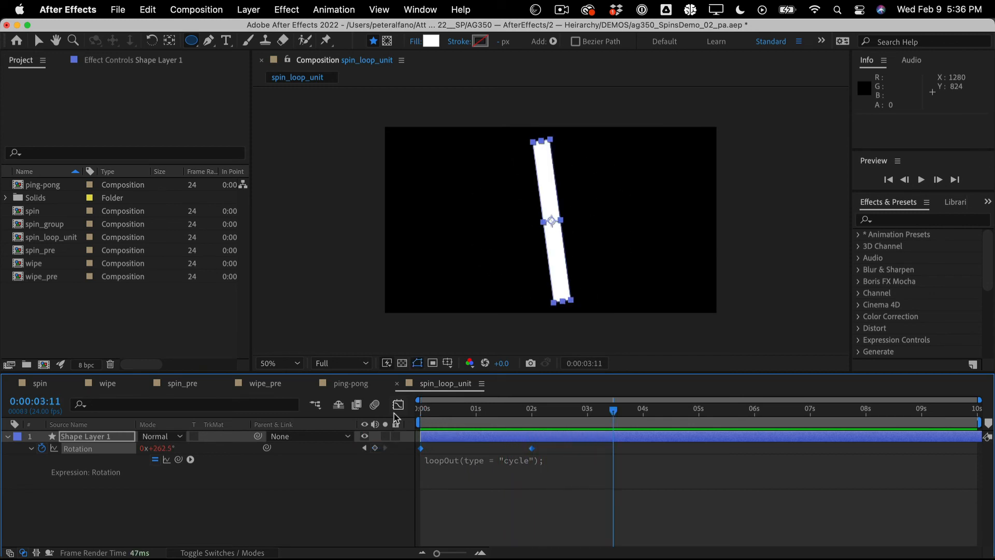
{"action": "left_click", "coordinate": [487, 413]}
{"action": "left_click_drag", "start_coordinate": [485, 411], "coordinate": [584, 393]}
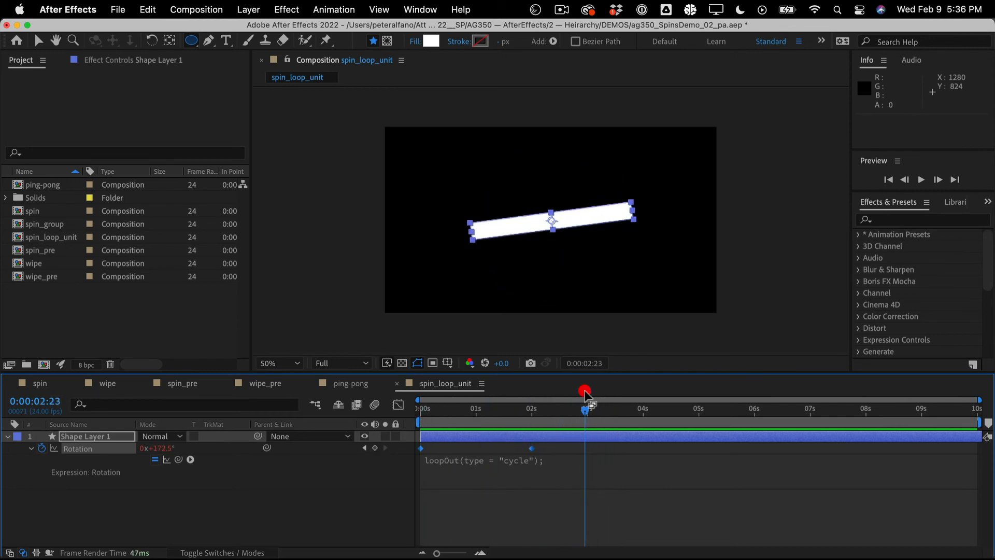
Disable Shape Layer 1's Rotation expression and preview the composition from its start
{"action": "left_click", "coordinate": [155, 459]}
{"action": "left_click_drag", "start_coordinate": [540, 411], "coordinate": [296, 414]}
{"action": "key", "text": "space"}
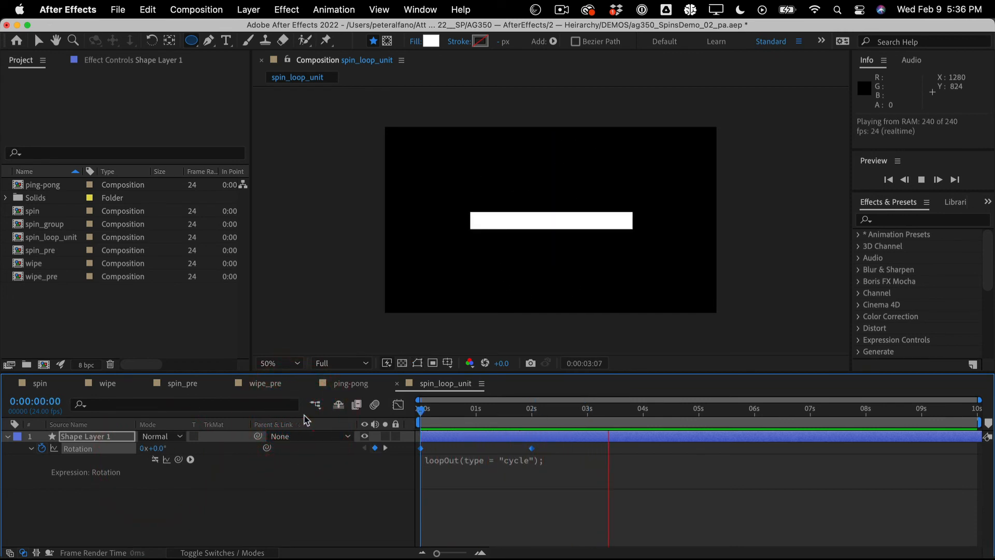
{"action": "key", "text": "space"}
Inspect the bar at the 0:00:02:00 Rotation keyframe and replay the animation from the start with the expression off
{"action": "left_click", "coordinate": [531, 408]}
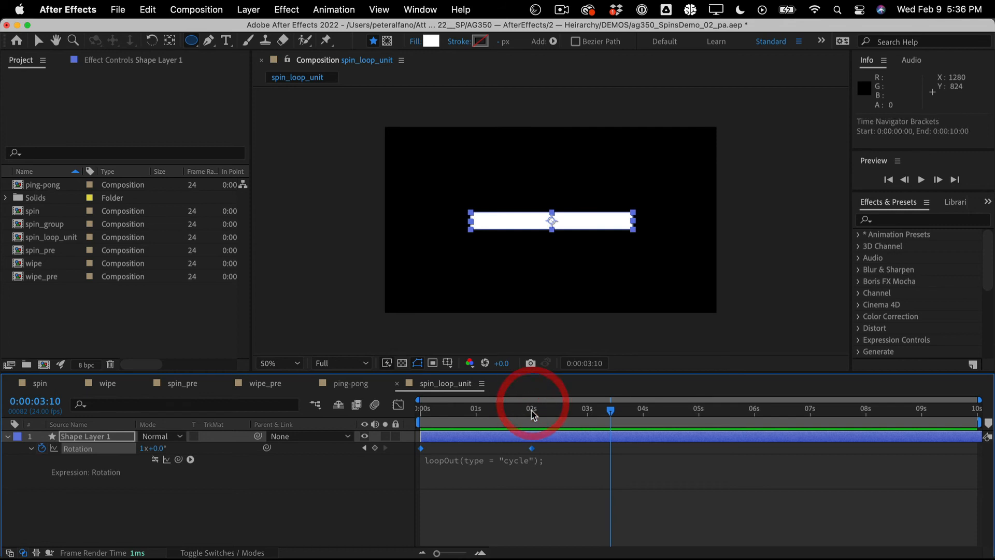
{"action": "left_click_drag", "start_coordinate": [530, 410], "coordinate": [532, 411]}
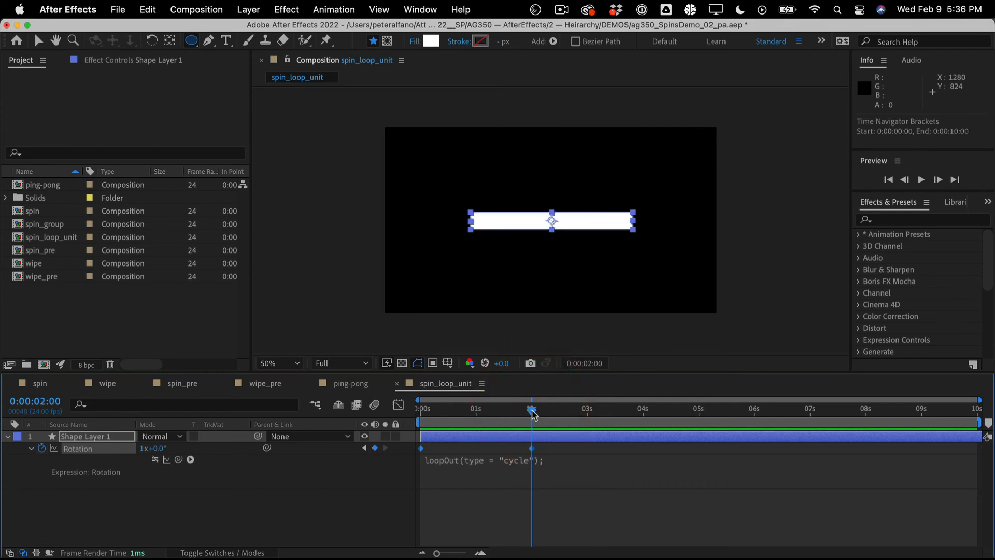
{"action": "left_click_drag", "start_coordinate": [532, 411], "coordinate": [404, 400]}
{"action": "key", "text": "space"}
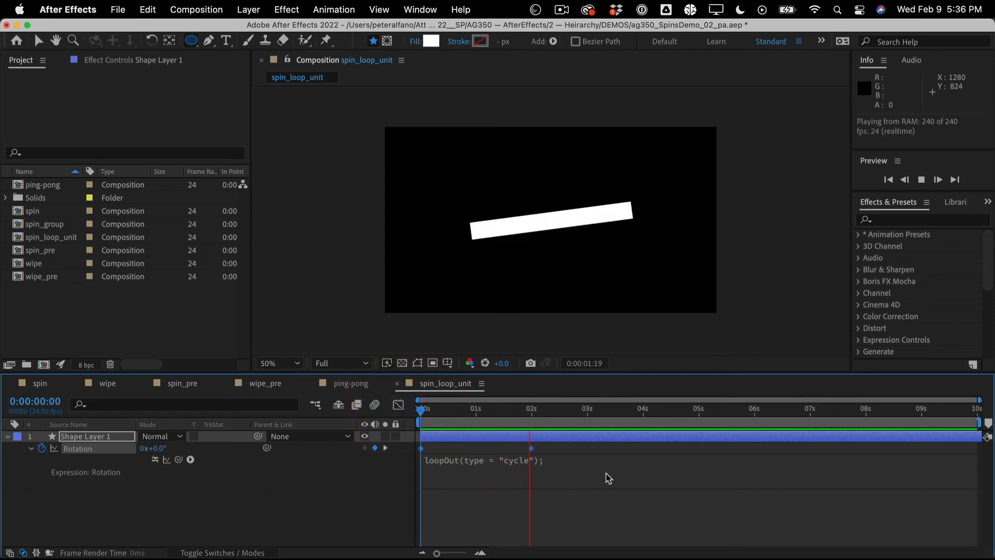
{"action": "key", "text": "space"}
Change the loop type in the Rotation expression to "ping-pong" and reopen the expression to inspect it
{"action": "left_click", "coordinate": [504, 457]}
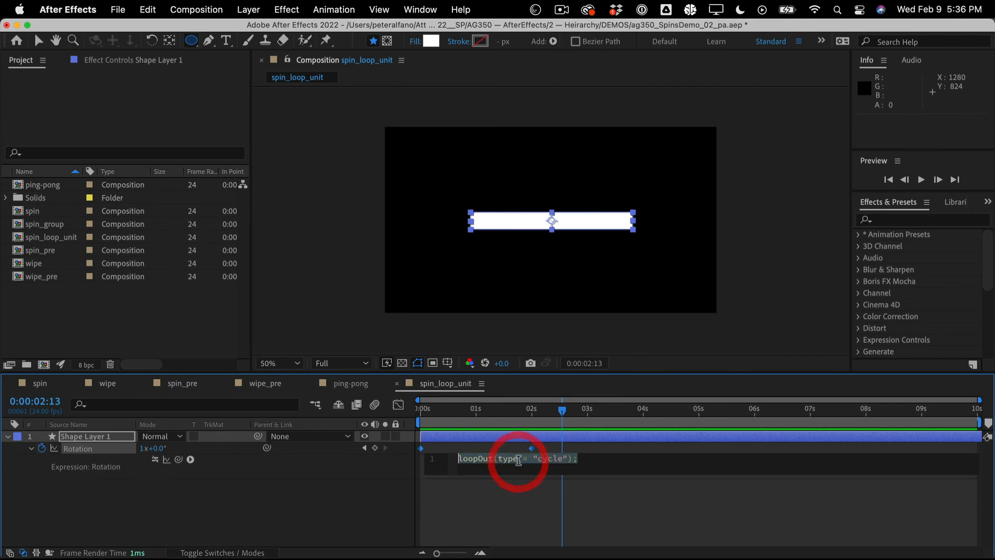
{"action": "double_click", "coordinate": [550, 460]}
{"action": "type", "text": "pi"}
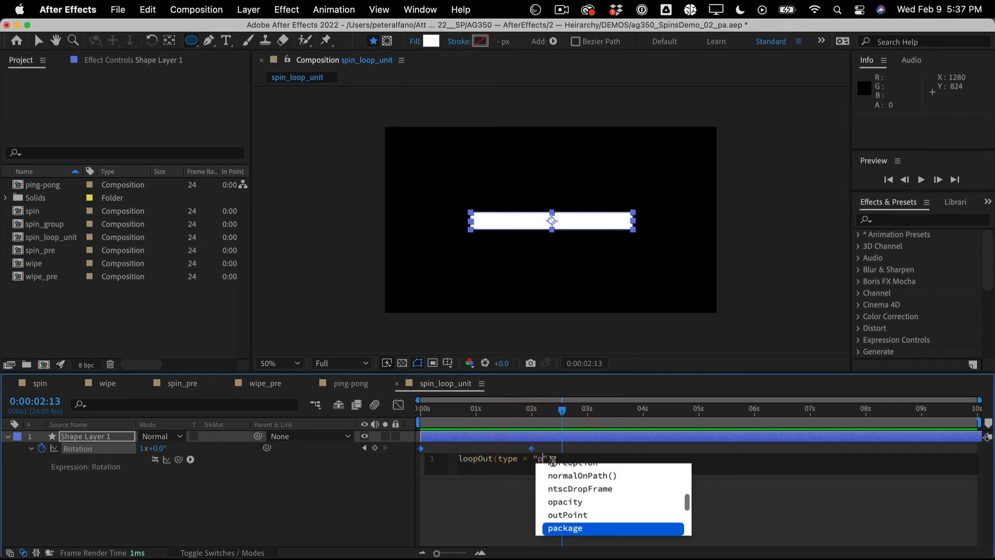
{"action": "type", "text": "ng"}
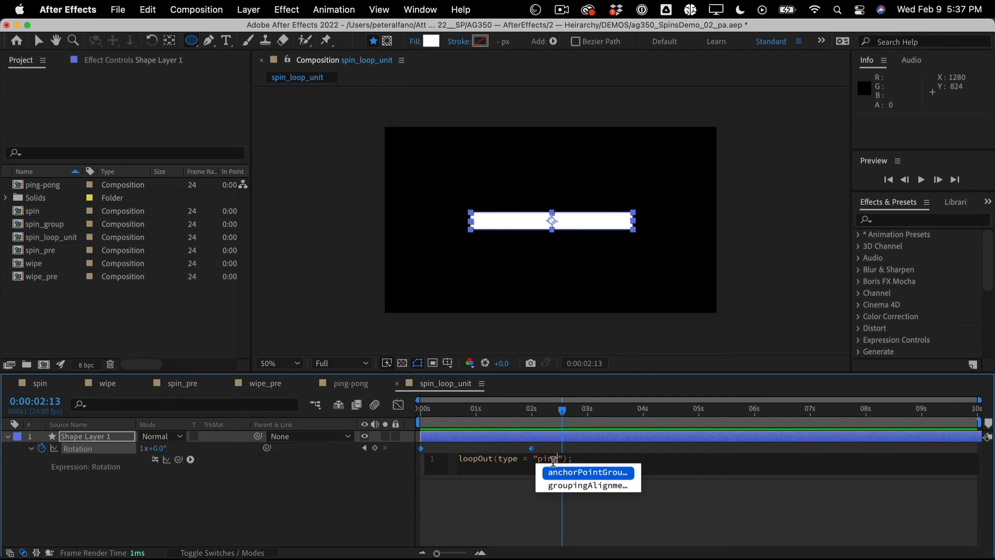
{"action": "type", "text": "-pong"}
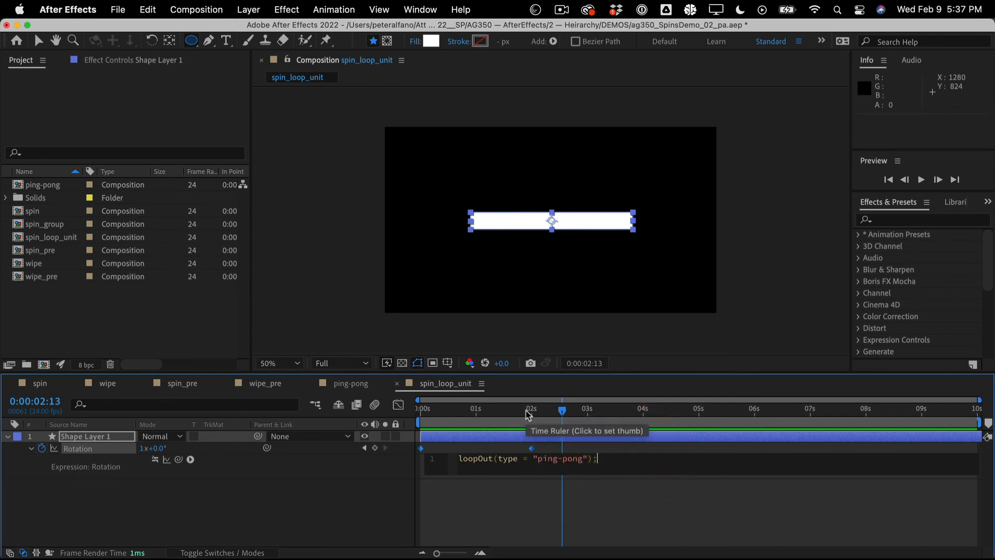
{"action": "key", "text": "KP_Enter"}
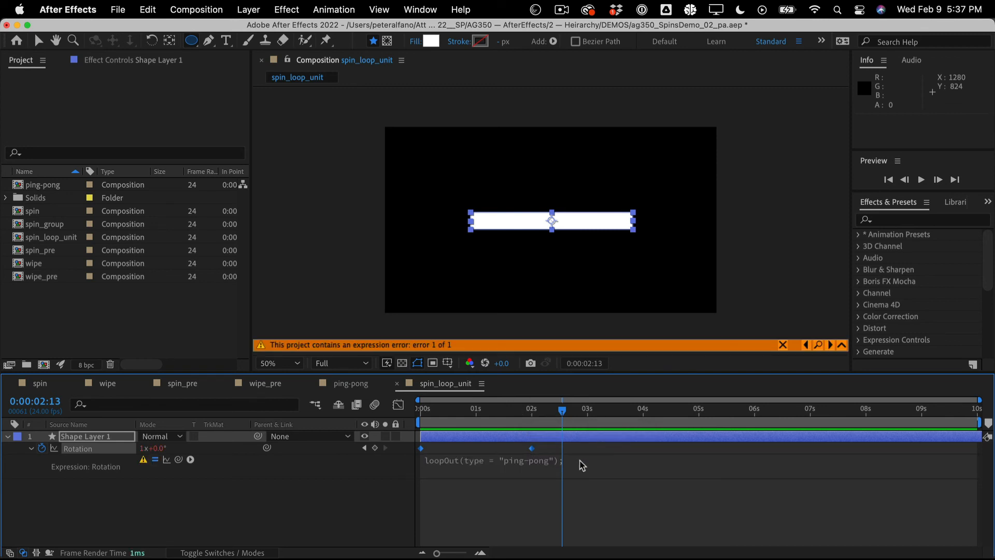
{"action": "left_click", "coordinate": [534, 463]}
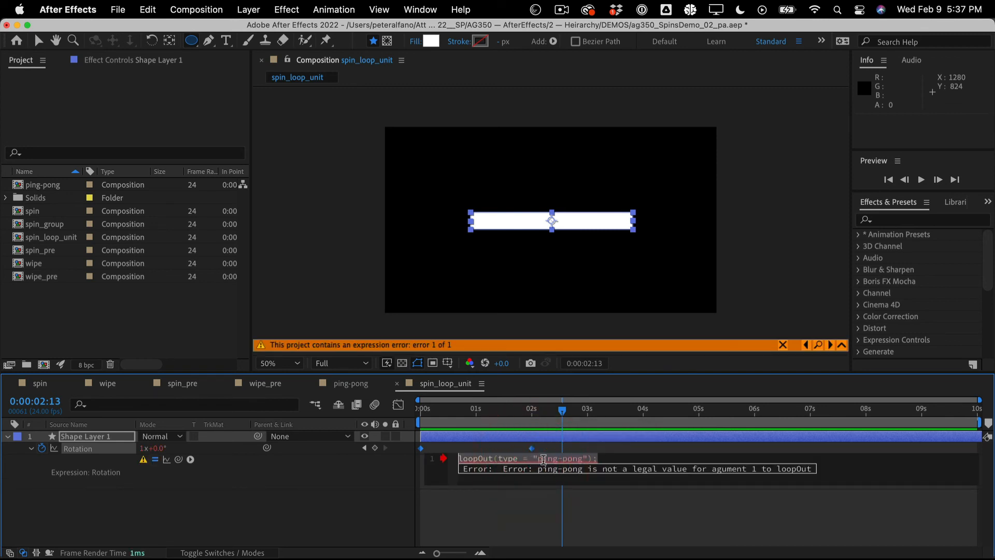
{"action": "double_click", "coordinate": [543, 459]}
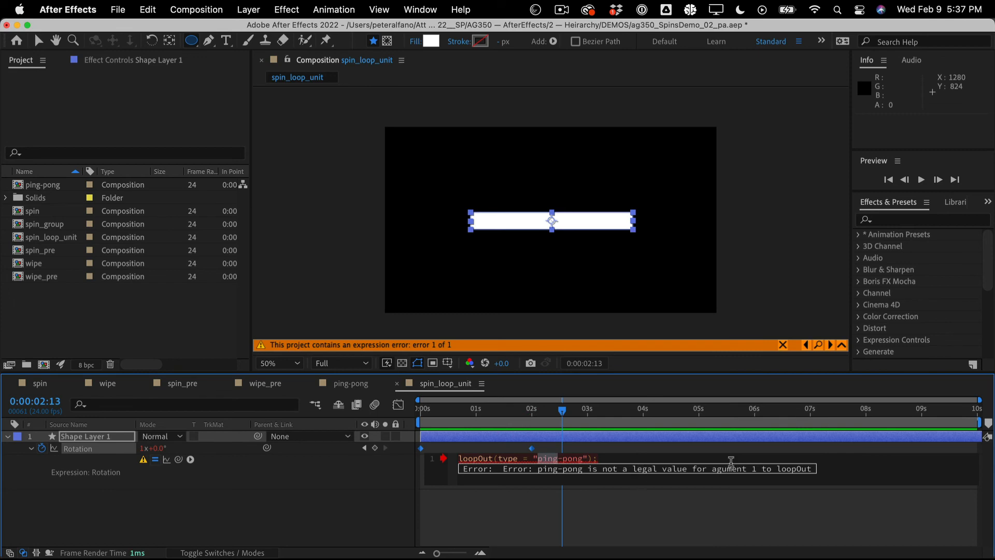
Switch to Chrome, reopen the expression language reference from the 2A — First Pass notes, and look through it for looping methods
{"action": "key", "text": "super+Tab"}
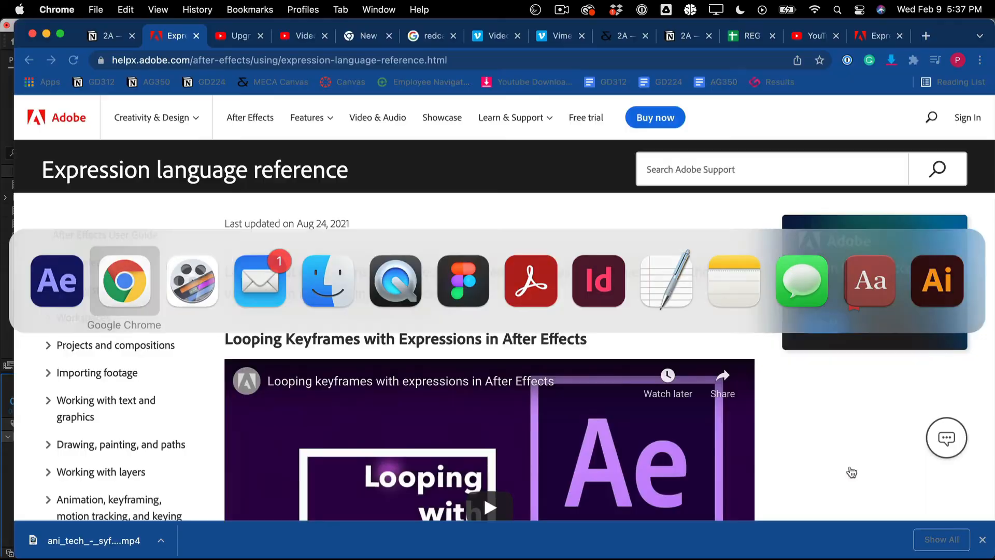
{"action": "scroll", "coordinate": [534, 384], "scroll_direction": "down", "scroll_amount": 2}
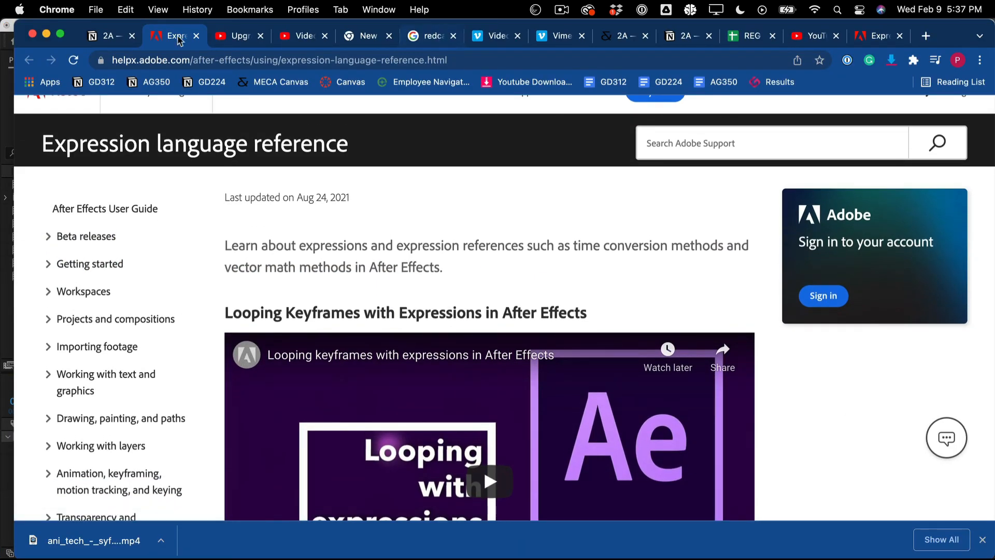
{"action": "left_click", "coordinate": [106, 35]}
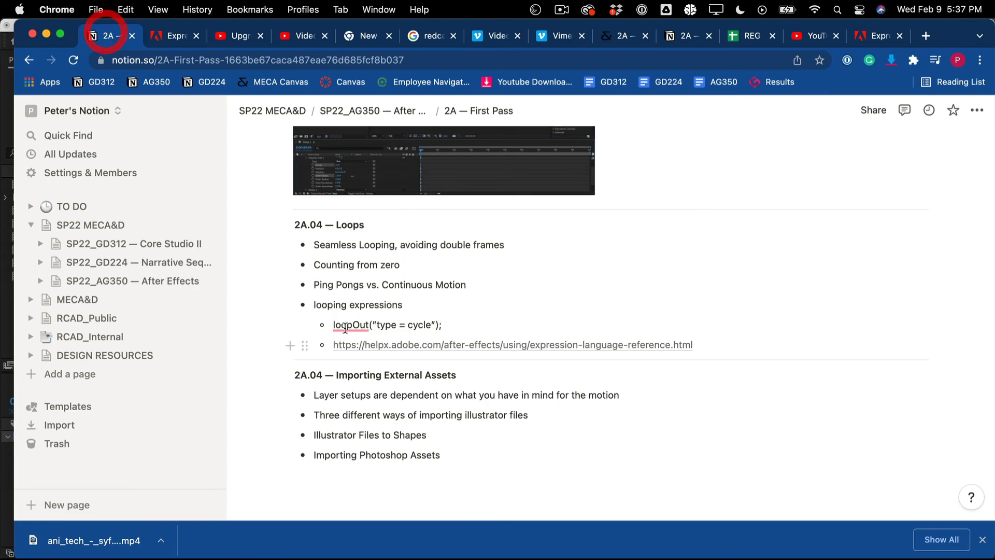
{"action": "left_click", "coordinate": [463, 344]}
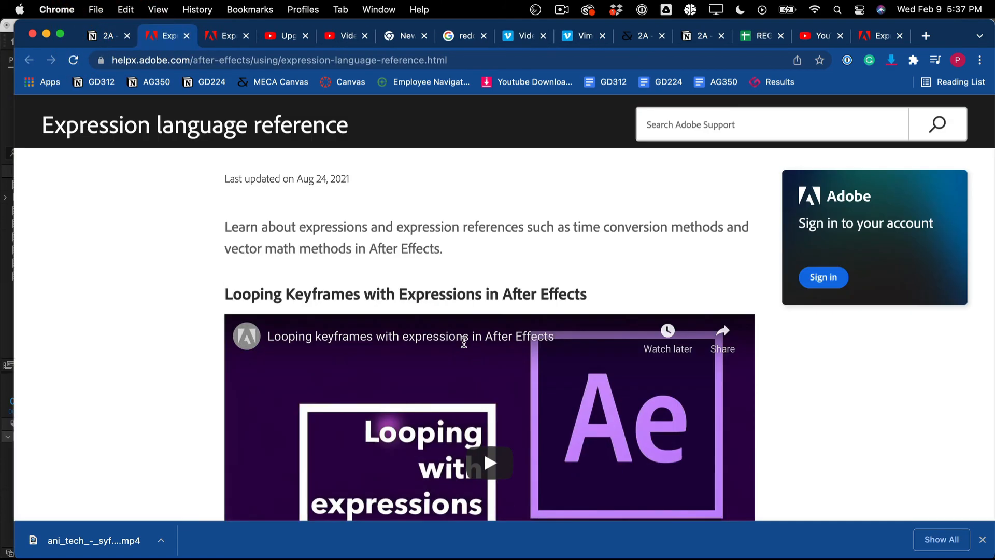
{"action": "scroll", "coordinate": [464, 342], "scroll_direction": "down", "scroll_amount": 5}
{"action": "scroll", "coordinate": [463, 341], "scroll_direction": "down", "scroll_amount": 15}
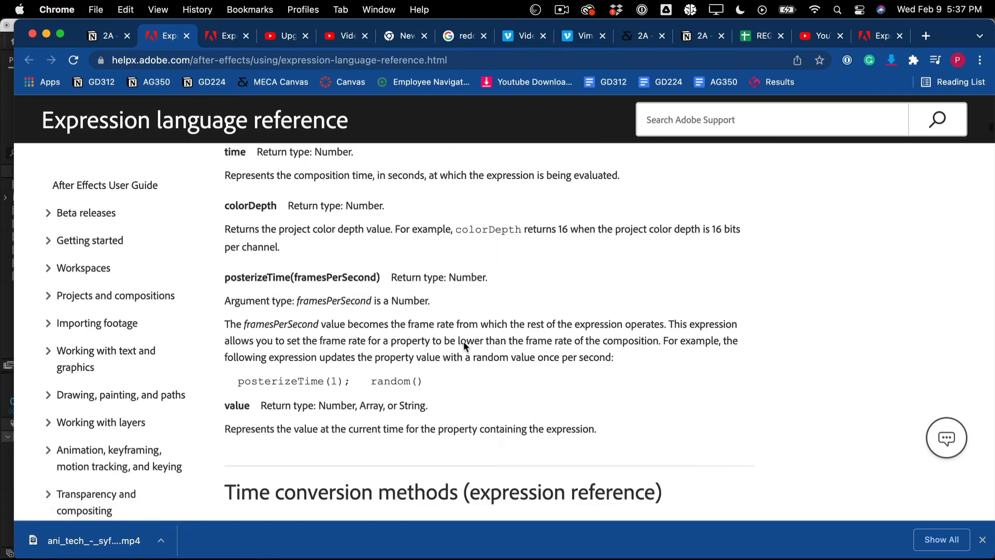
Search the expression language reference page for loopOut and go to the entry describing its loop types
{"action": "left_click", "coordinate": [706, 121]}
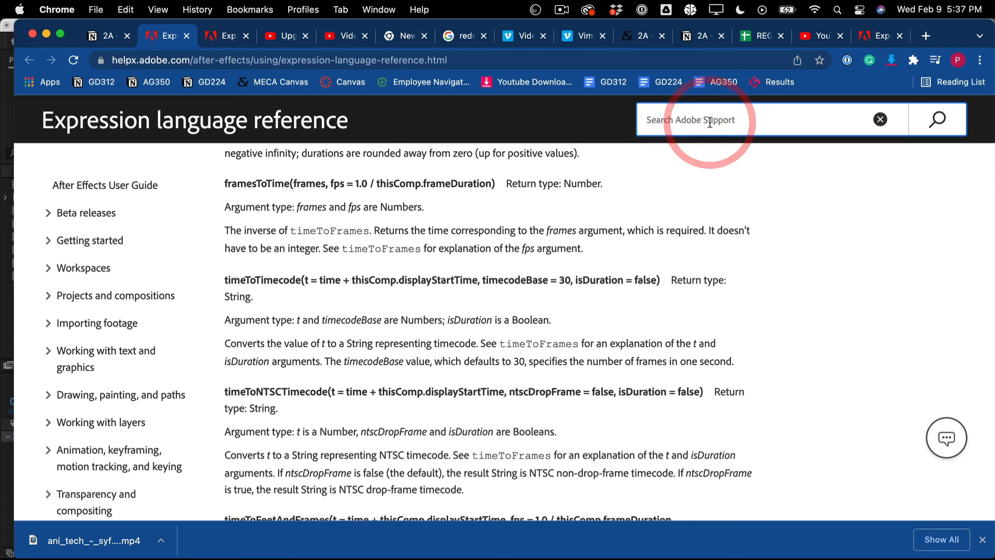
{"action": "type", "text": "loopOut"}
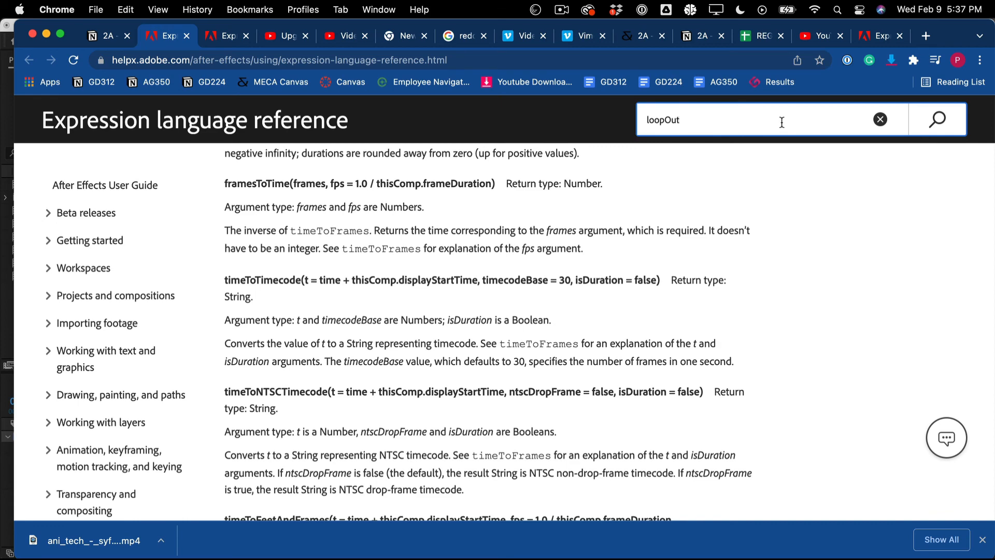
{"action": "scroll", "coordinate": [757, 148], "scroll_direction": "up", "scroll_amount": 10}
{"action": "left_click", "coordinate": [723, 142]}
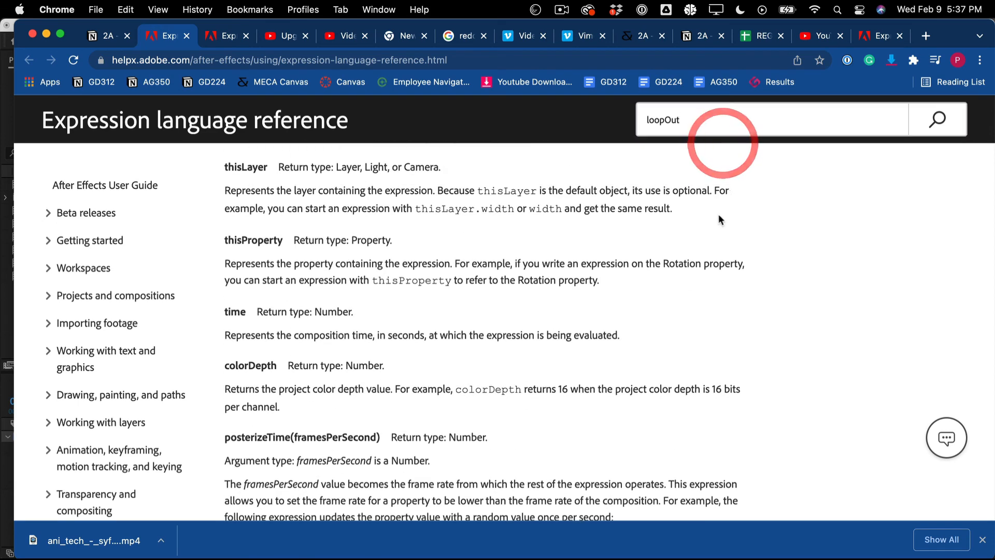
{"action": "key", "text": "super+f"}
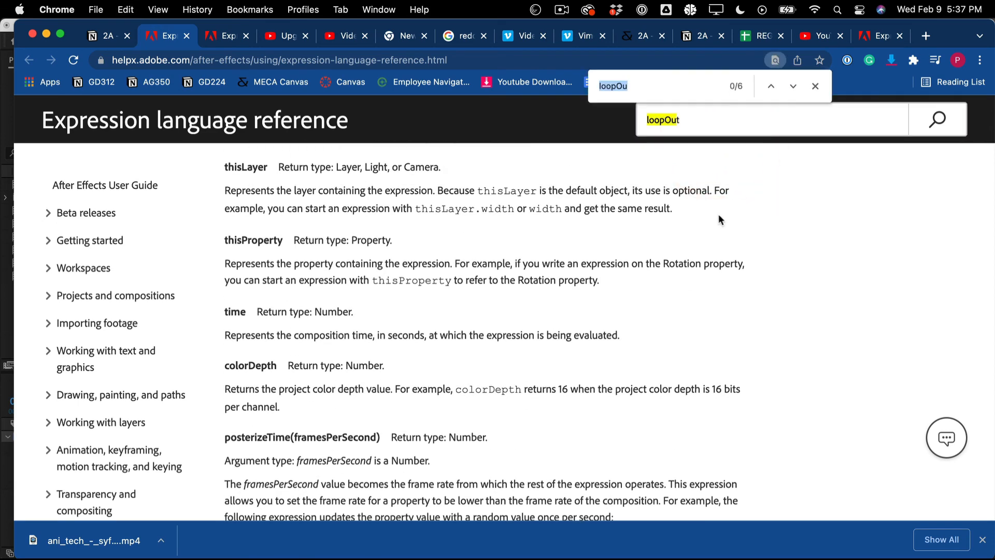
{"action": "left_click", "coordinate": [669, 83]}
{"action": "type", "text": "t"}
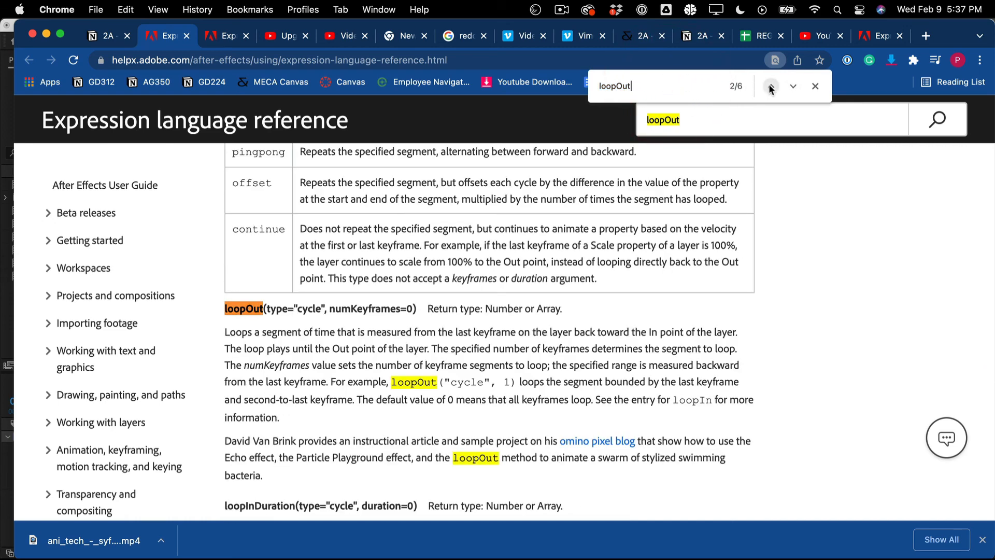
Check the pingpong entry in the loop type table, switch to After Effects, and correct the Rotation expression's loop type to "pingpong"
{"action": "scroll", "coordinate": [522, 235], "scroll_direction": "up", "scroll_amount": 4}
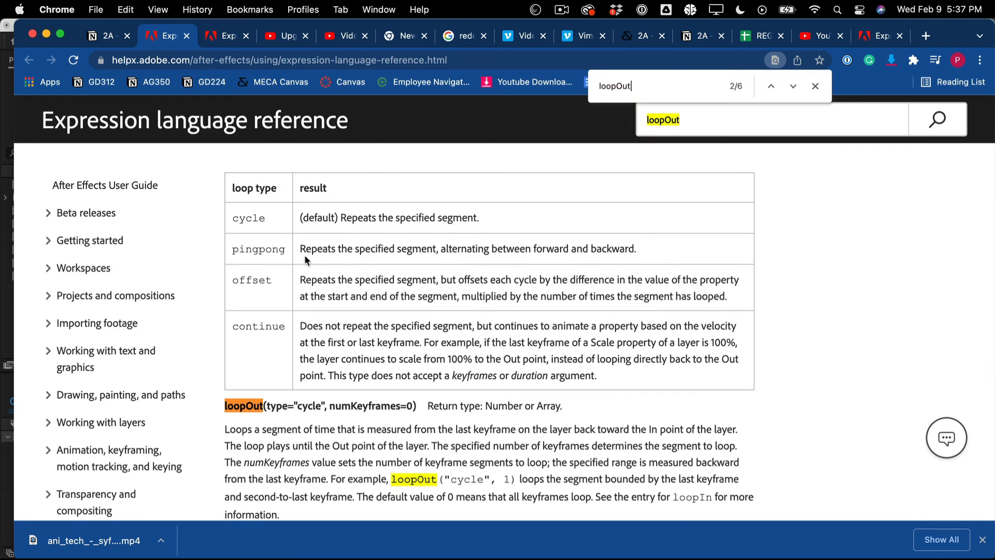
{"action": "double_click", "coordinate": [258, 250]}
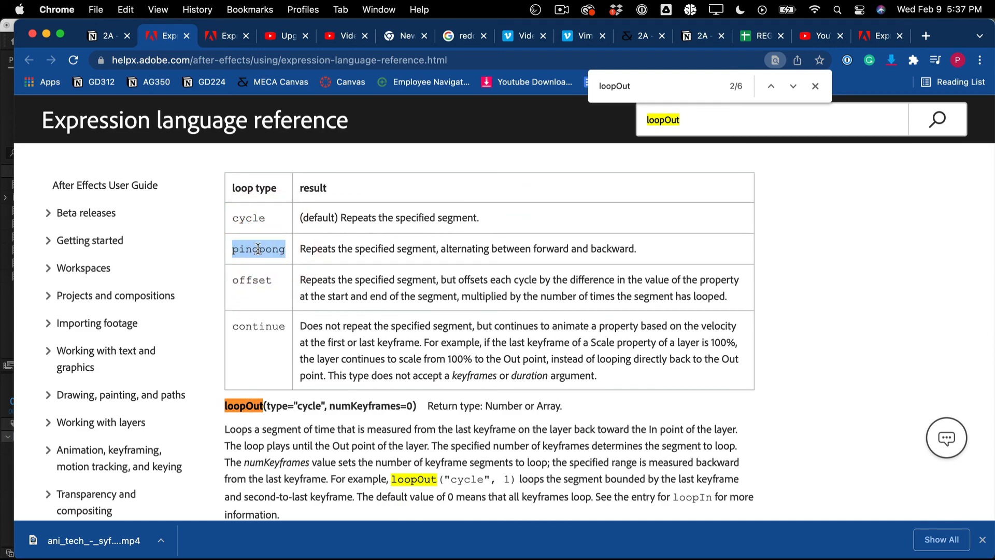
{"action": "key", "text": "super+Tab"}
{"action": "left_click", "coordinate": [536, 460]}
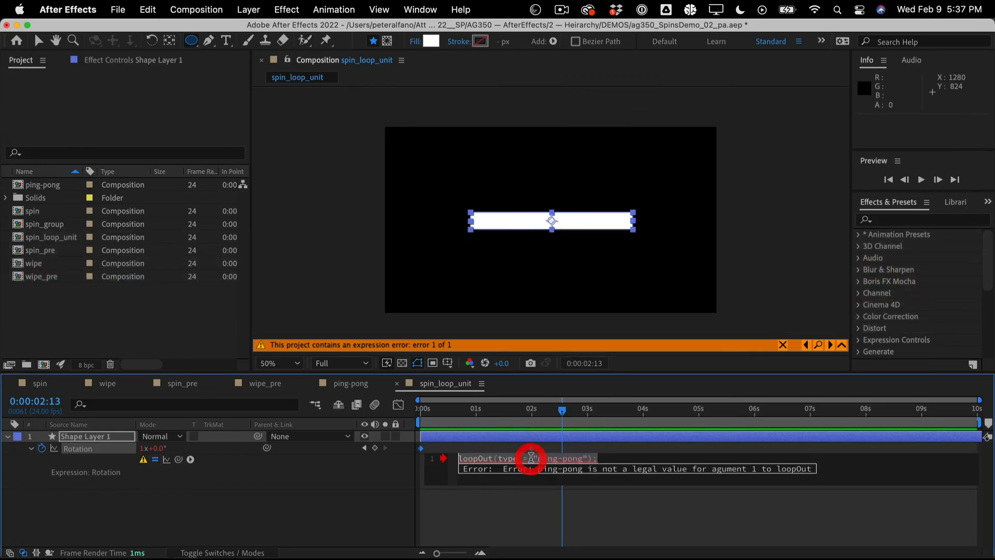
{"action": "left_click", "coordinate": [560, 459]}
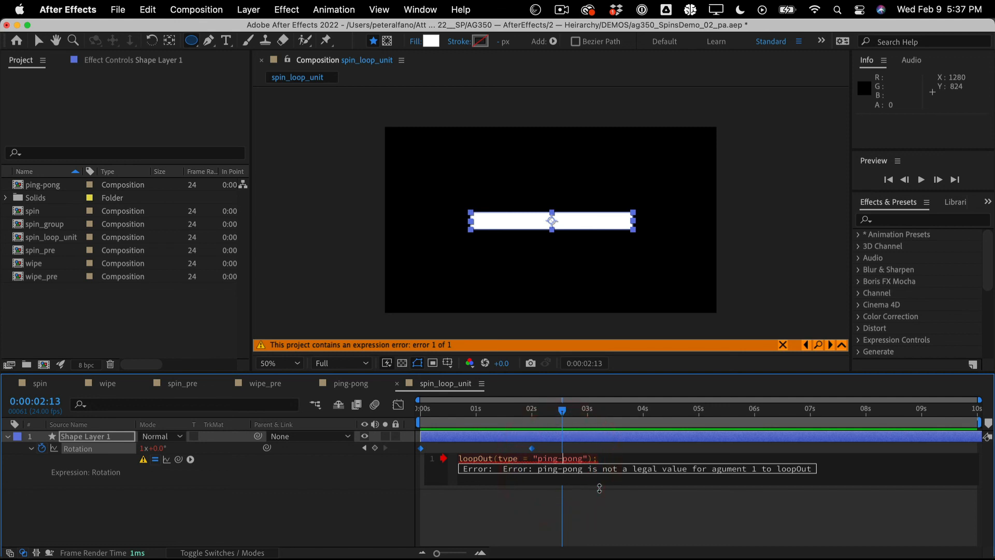
{"action": "left_click", "coordinate": [604, 535]}
Play the bar's looping rotation from the start of the composition, stop it, and return to the first frame
{"action": "left_click_drag", "start_coordinate": [526, 413], "coordinate": [394, 397]}
{"action": "key", "text": "space"}
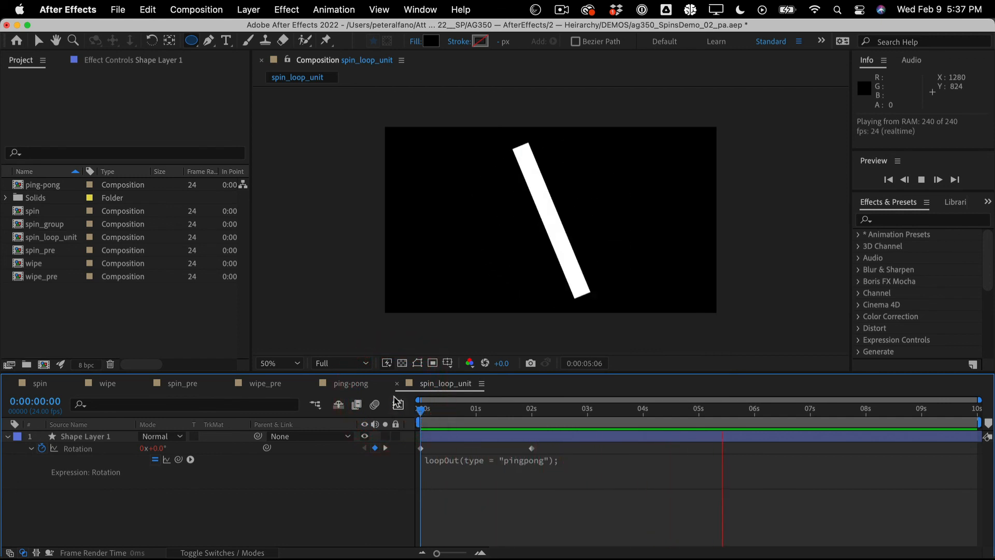
{"action": "key", "text": "space"}
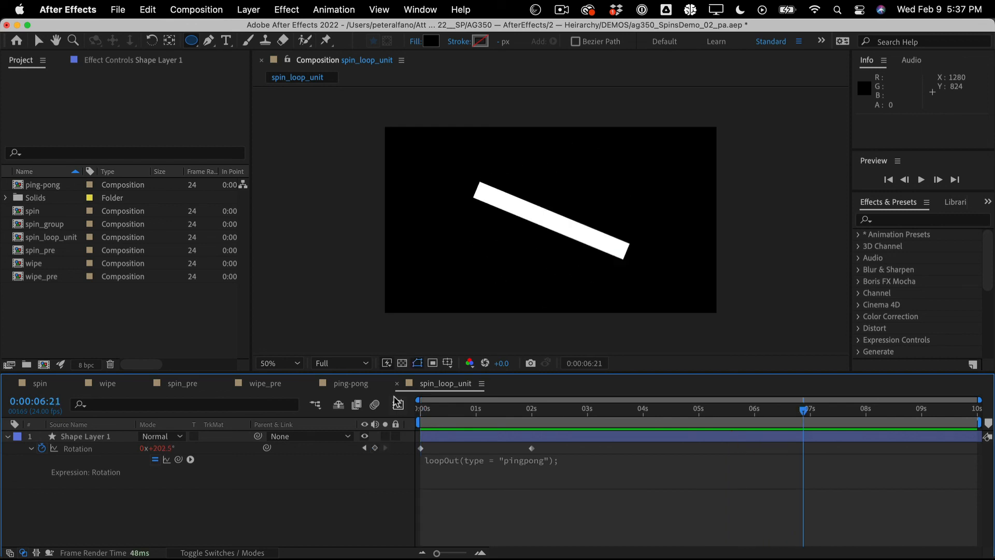
{"action": "key", "text": "Home"}
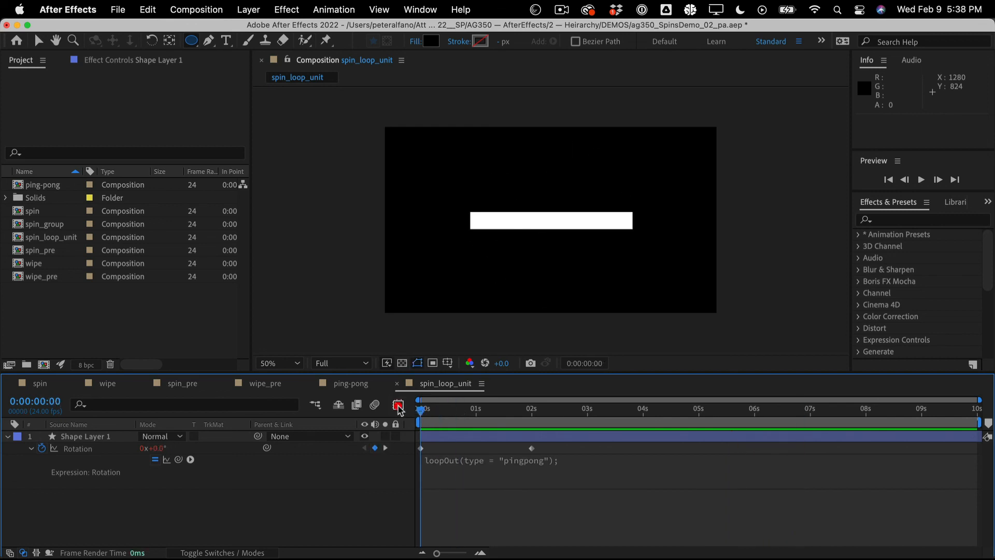
Try to replace the loop type in the Rotation expression with "continue" using the suggested completion
{"action": "left_click", "coordinate": [519, 462]}
{"action": "double_click", "coordinate": [555, 460]}
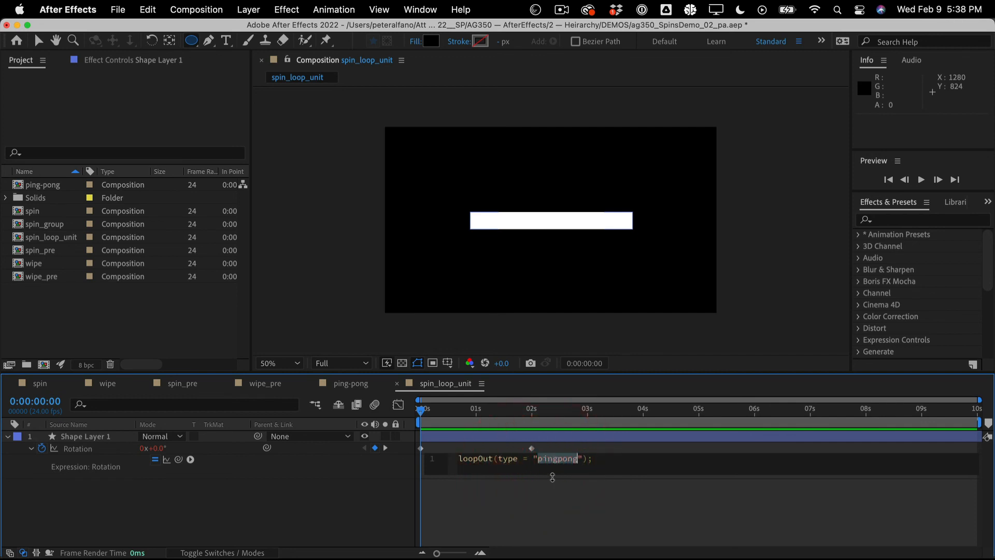
{"action": "type", "text": "cont"}
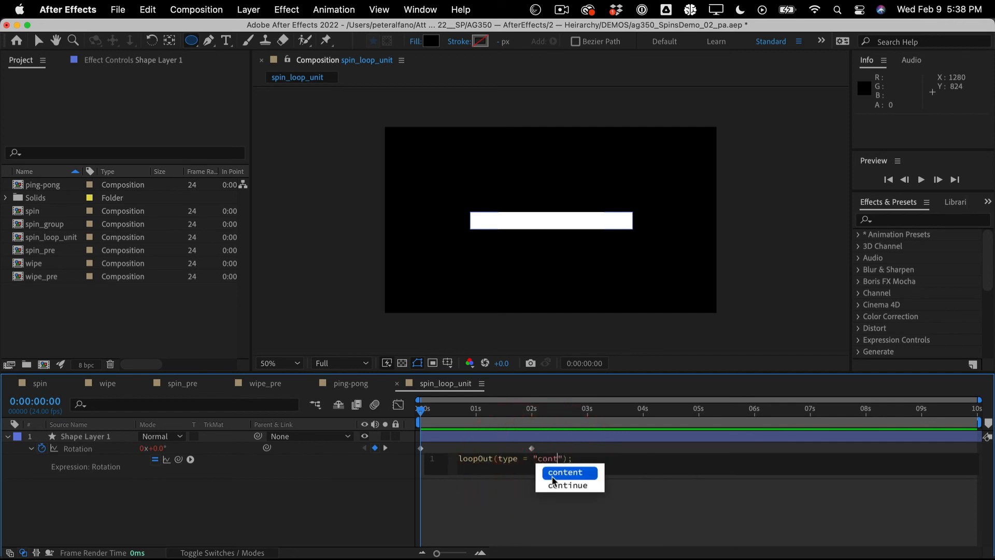
{"action": "type", "text": "inu"}
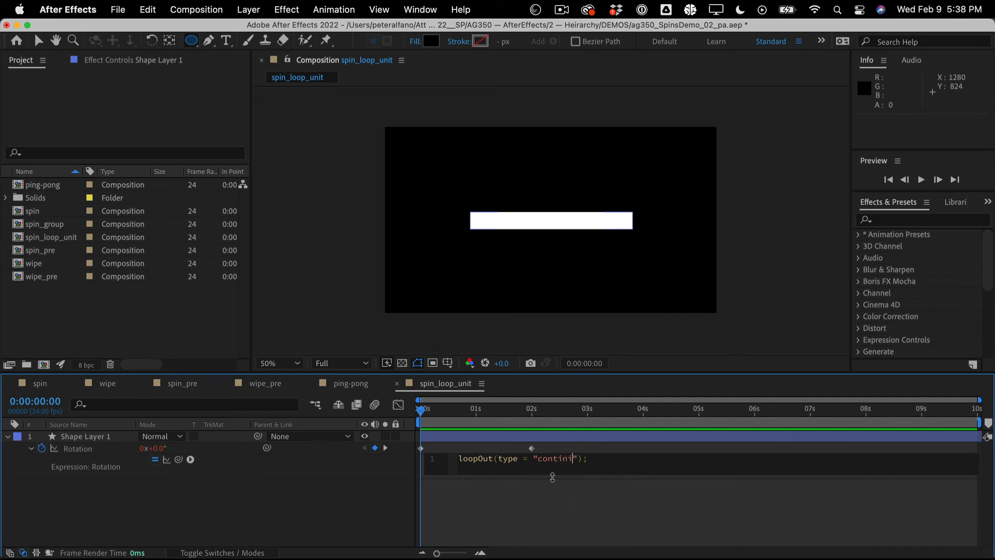
{"action": "key", "text": "BackSpace"}
{"action": "key", "text": "BackSpace"}
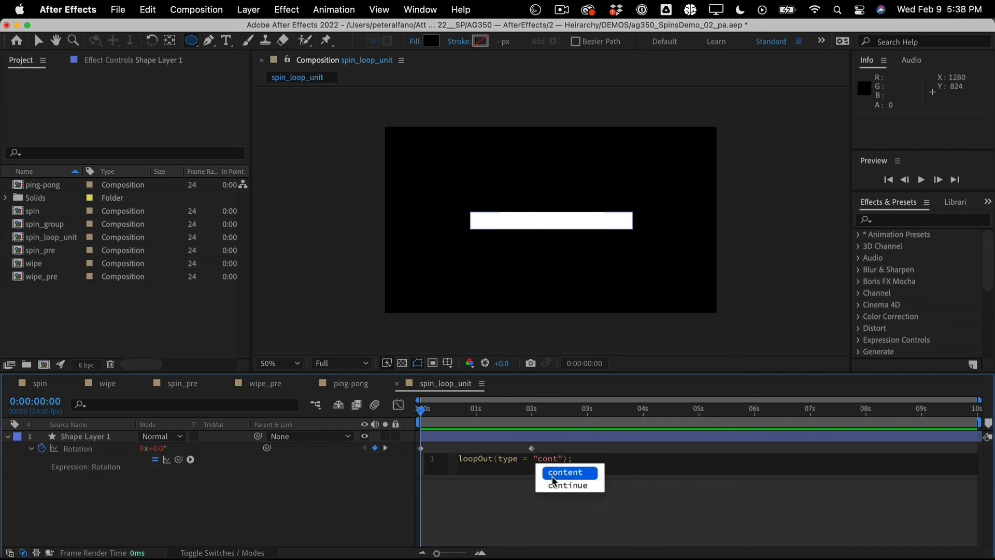
{"action": "left_click", "coordinate": [554, 487]}
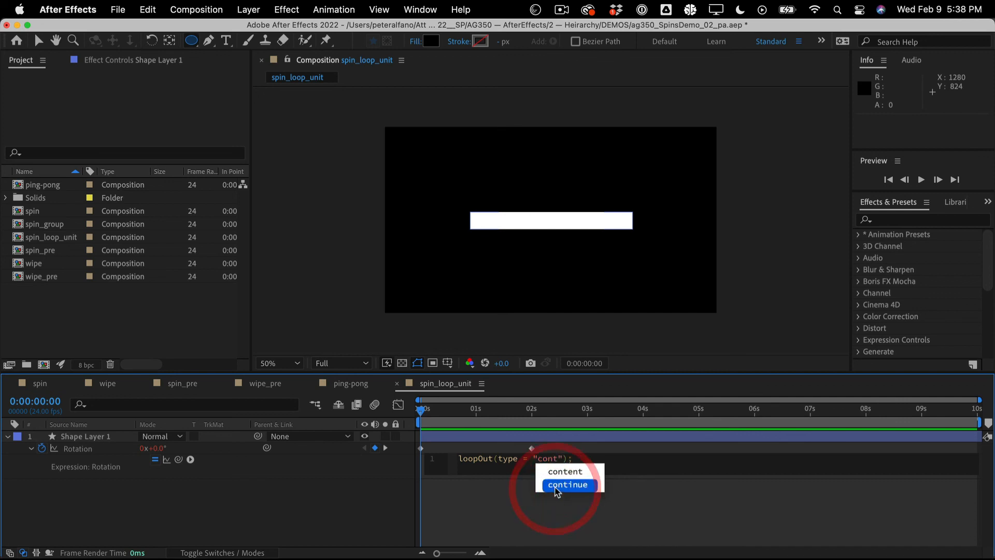
Set the loop type in the Rotation expression to "cycle" and scrub the bar's animation to 0:00:03:05
{"action": "left_click", "coordinate": [546, 455]}
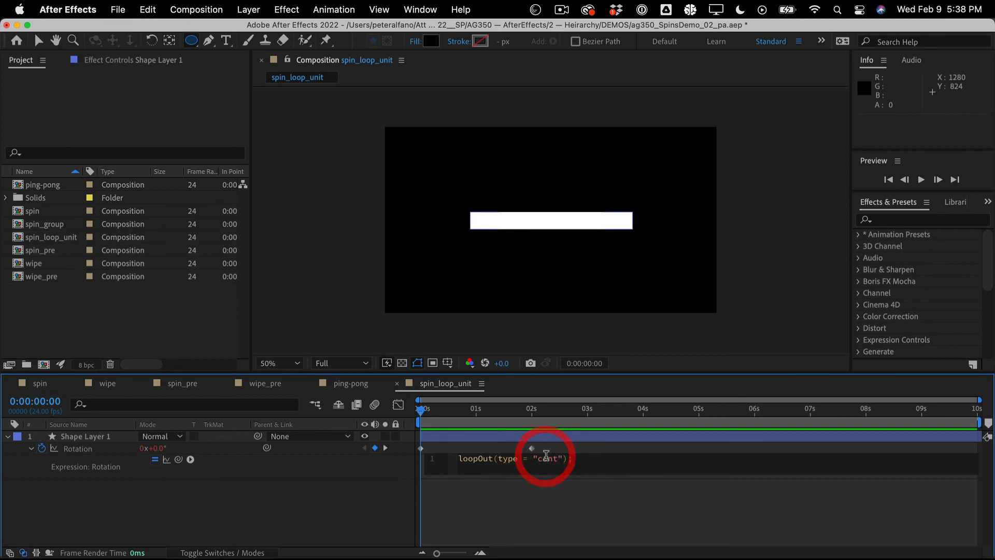
{"action": "double_click", "coordinate": [546, 456]}
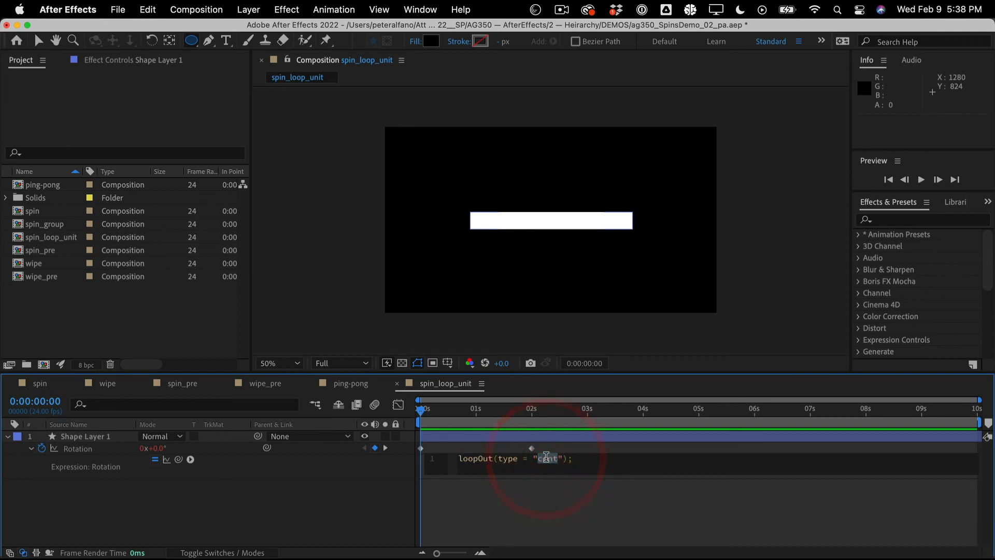
{"action": "type", "text": "c"}
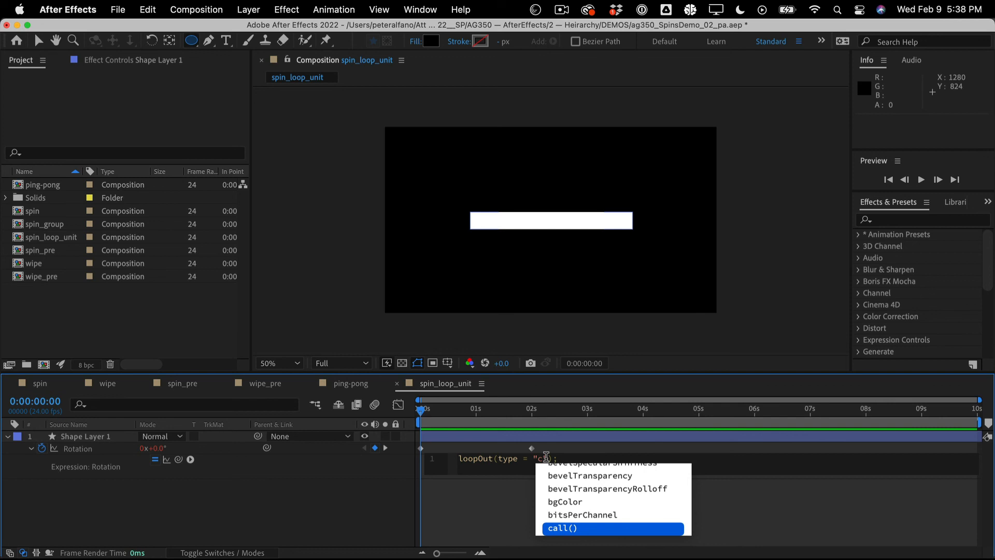
{"action": "type", "text": "ycle"}
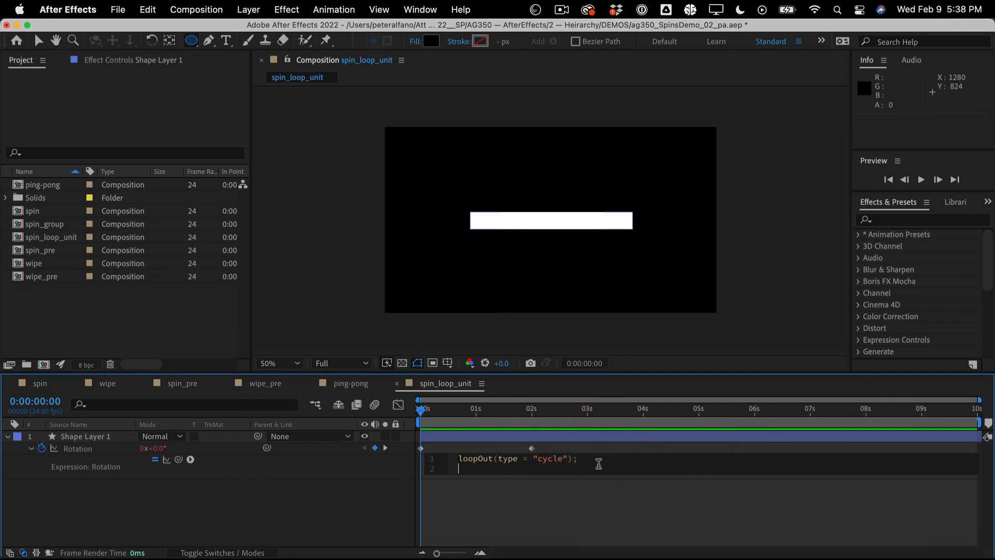
{"action": "key", "text": "KP_Enter"}
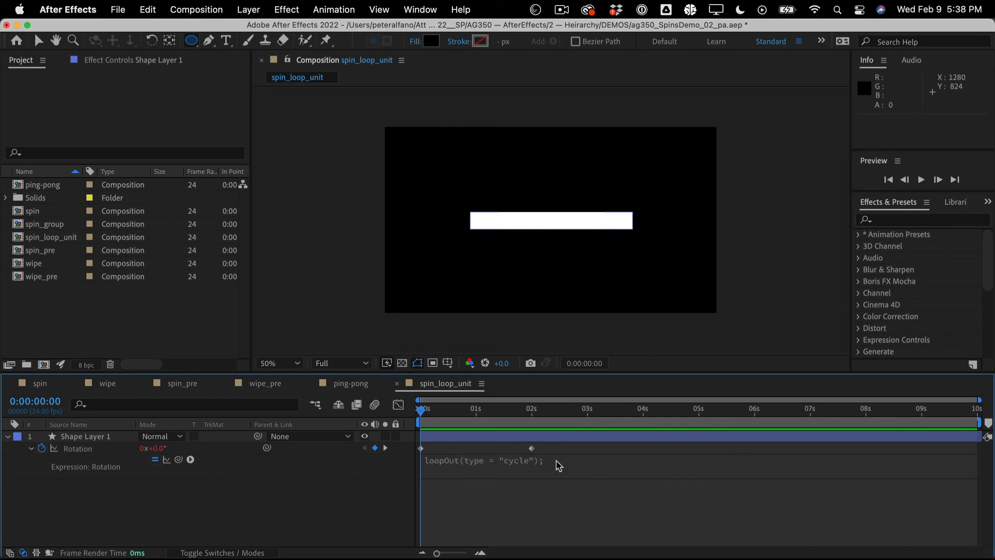
{"action": "left_click_drag", "start_coordinate": [442, 412], "coordinate": [600, 410]}
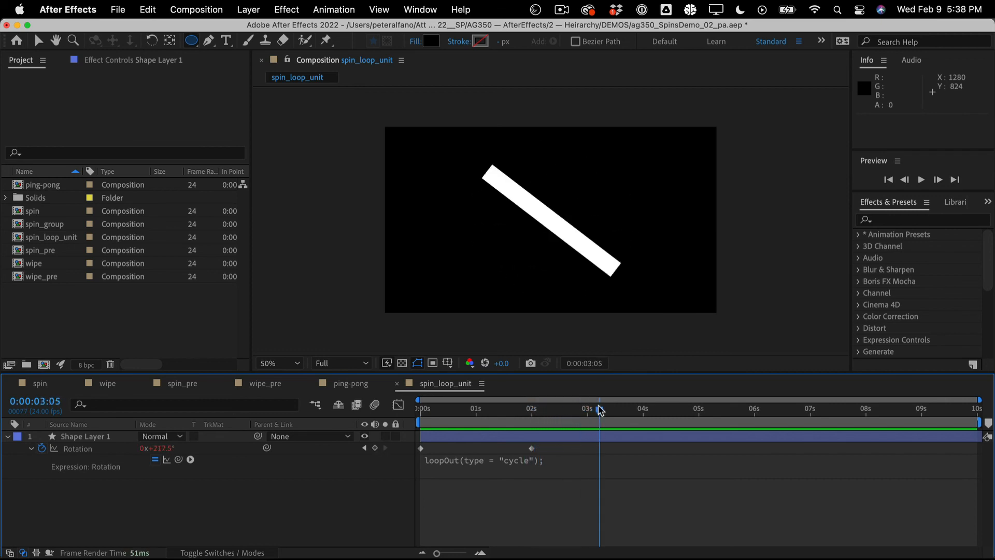
Change the Rotation expression's loop type to "continue", apply it, and scrub back to the start of the composition
{"action": "left_click", "coordinate": [513, 462]}
{"action": "left_click", "coordinate": [555, 464]}
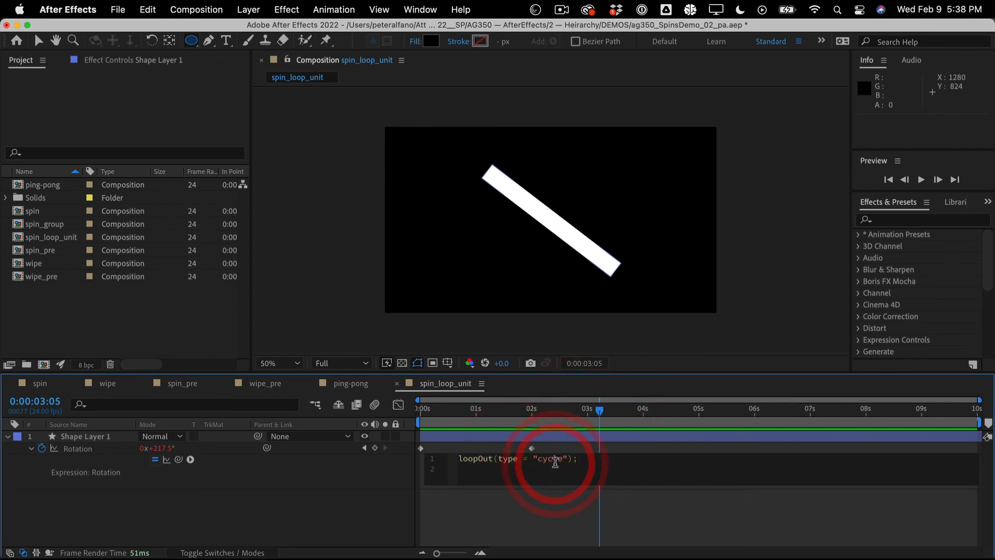
{"action": "left_click", "coordinate": [554, 464]}
{"action": "left_click", "coordinate": [551, 460]}
{"action": "double_click", "coordinate": [550, 459]}
{"action": "type", "text": "con"}
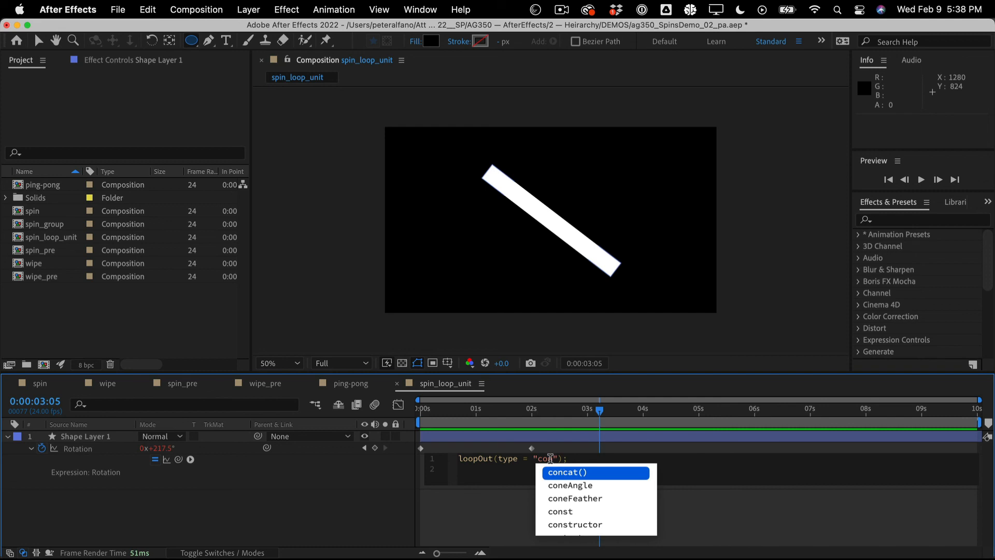
{"action": "type", "text": "tinue"}
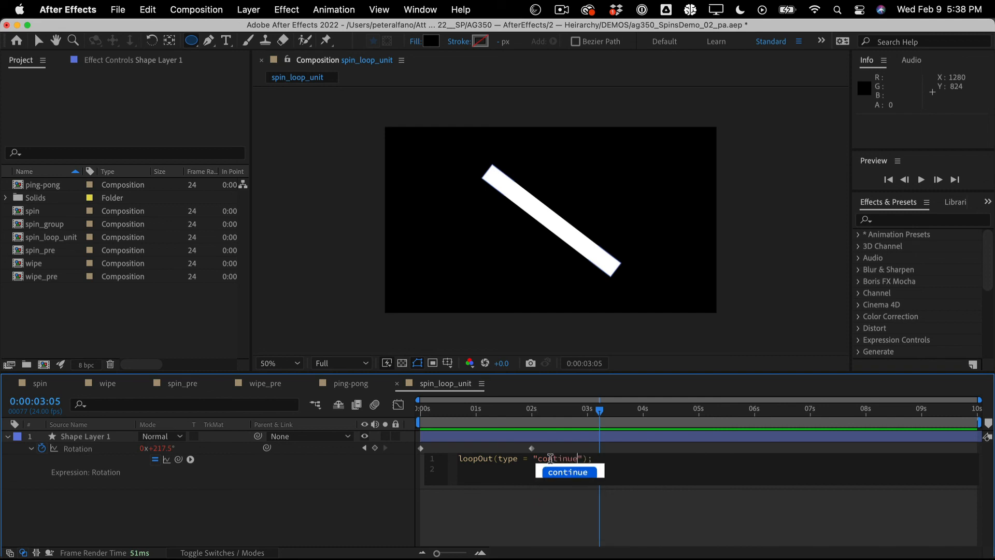
{"action": "key", "text": "Return"}
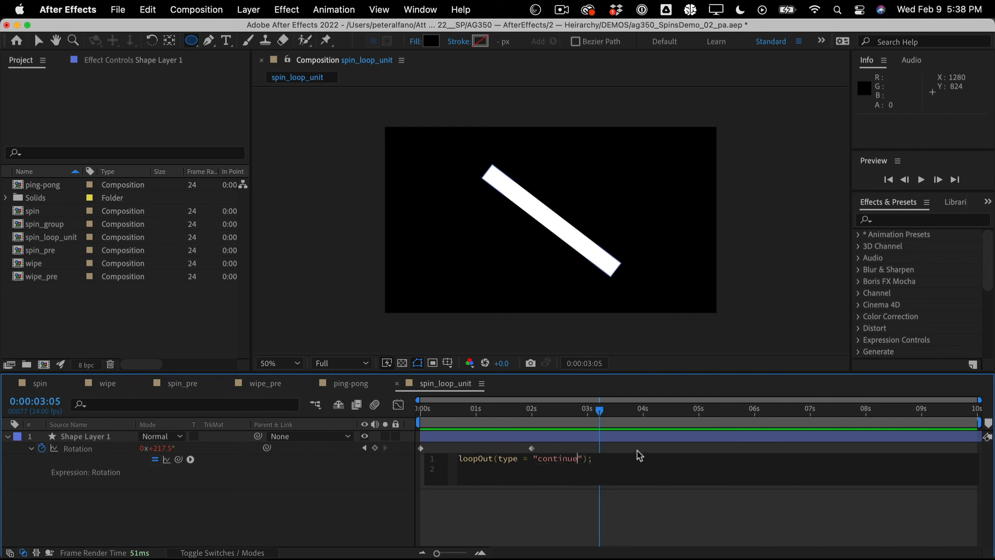
{"action": "left_click_drag", "start_coordinate": [583, 413], "coordinate": [341, 362]}
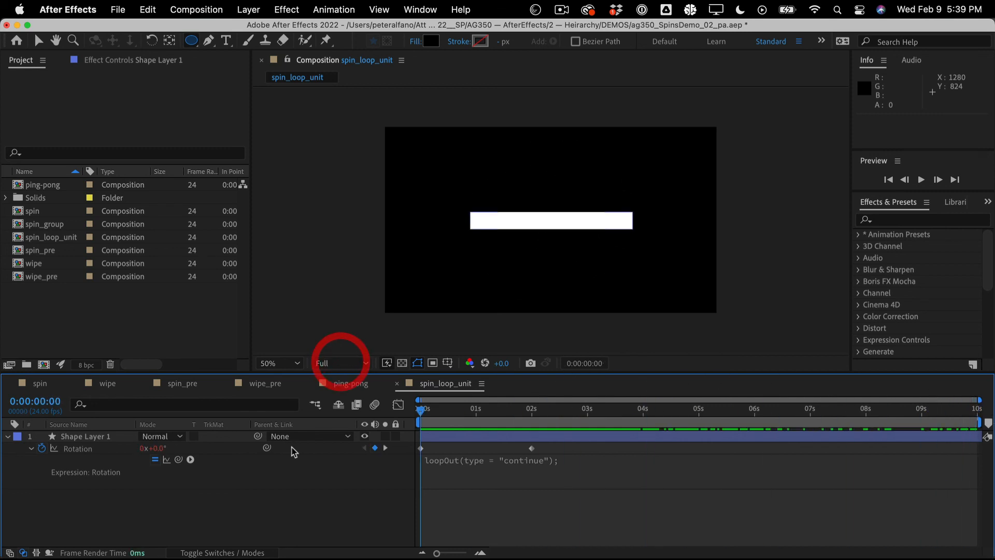
Reopen the Rotation expression, remove the empty second line below loopOut, and apply the expression
{"action": "left_click", "coordinate": [265, 468]}
{"action": "left_click", "coordinate": [499, 460]}
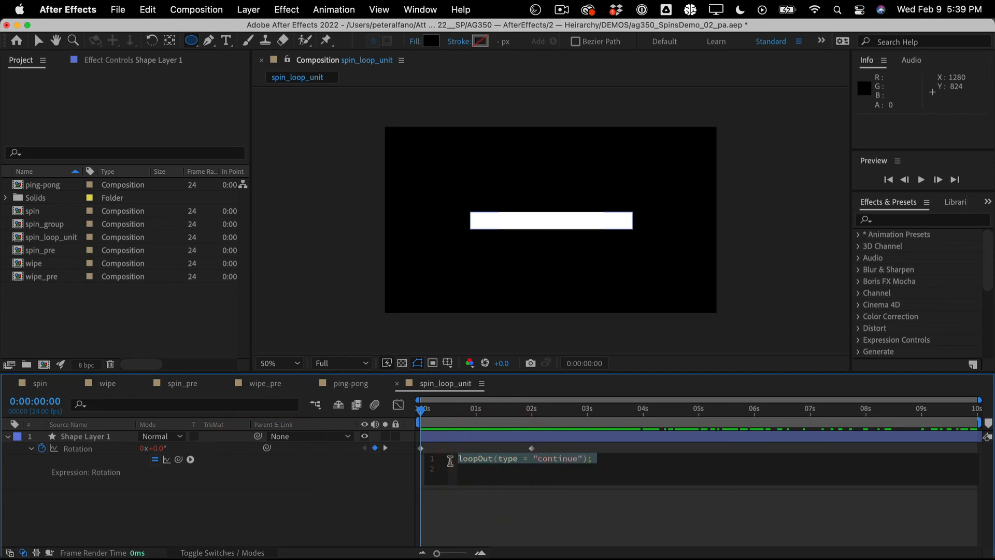
{"action": "left_click", "coordinate": [450, 460]}
{"action": "left_click", "coordinate": [467, 477]}
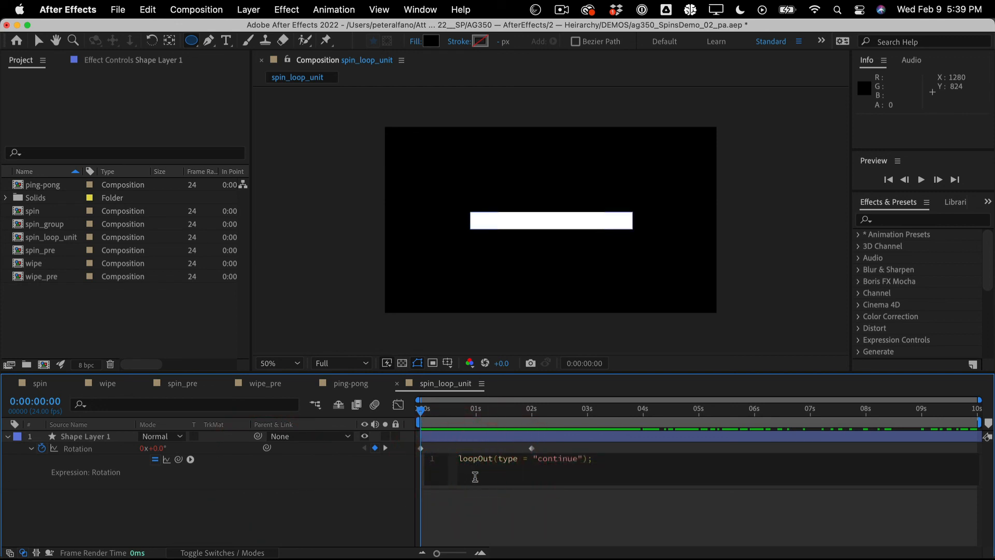
{"action": "left_click", "coordinate": [361, 493]}
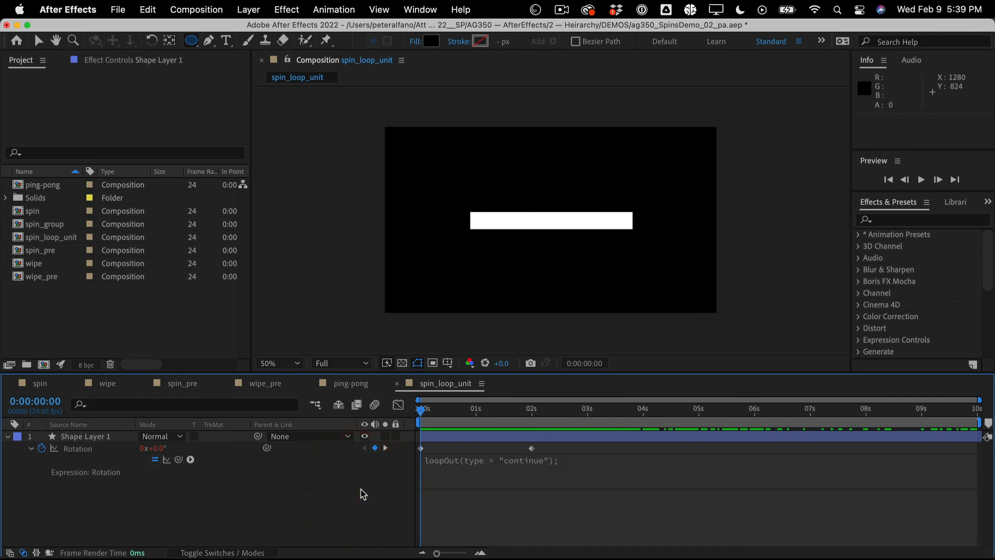